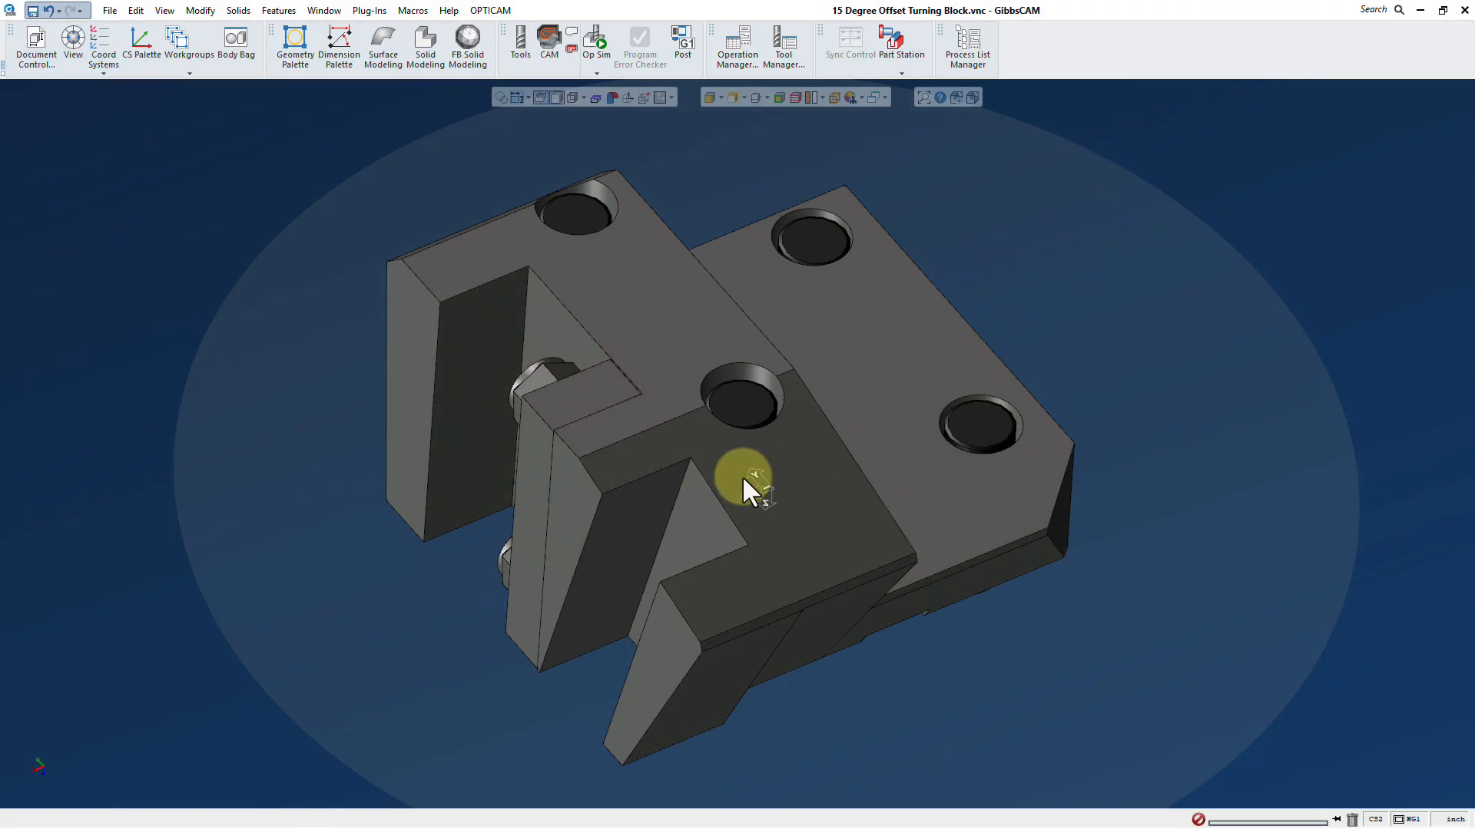
Check the Position 1 and Position 2 coordinate systems on the turning block, leaving Position 1 as the active one.
middle_drag(743, 480, 988, 399)
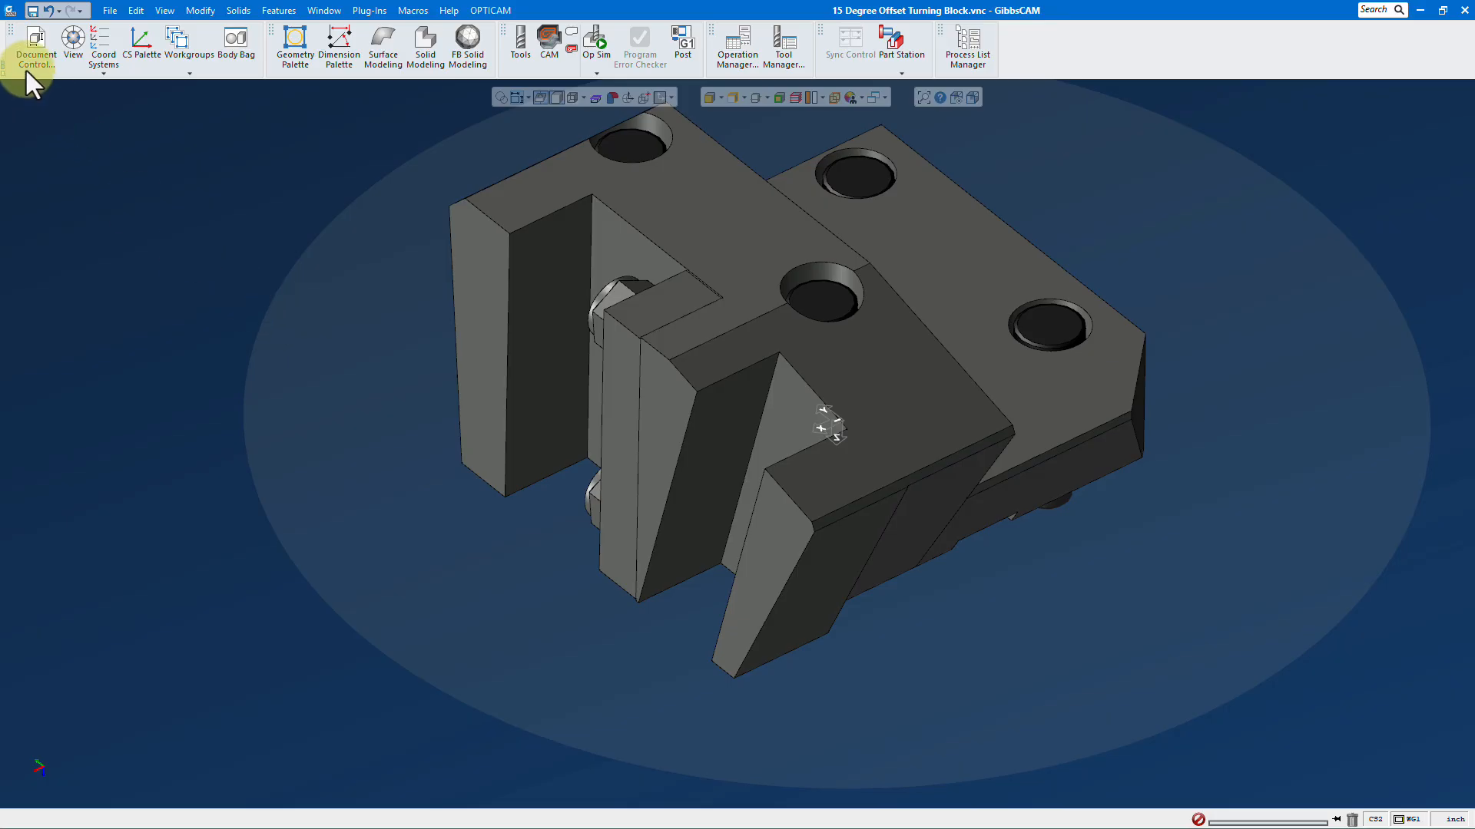
click(98, 40)
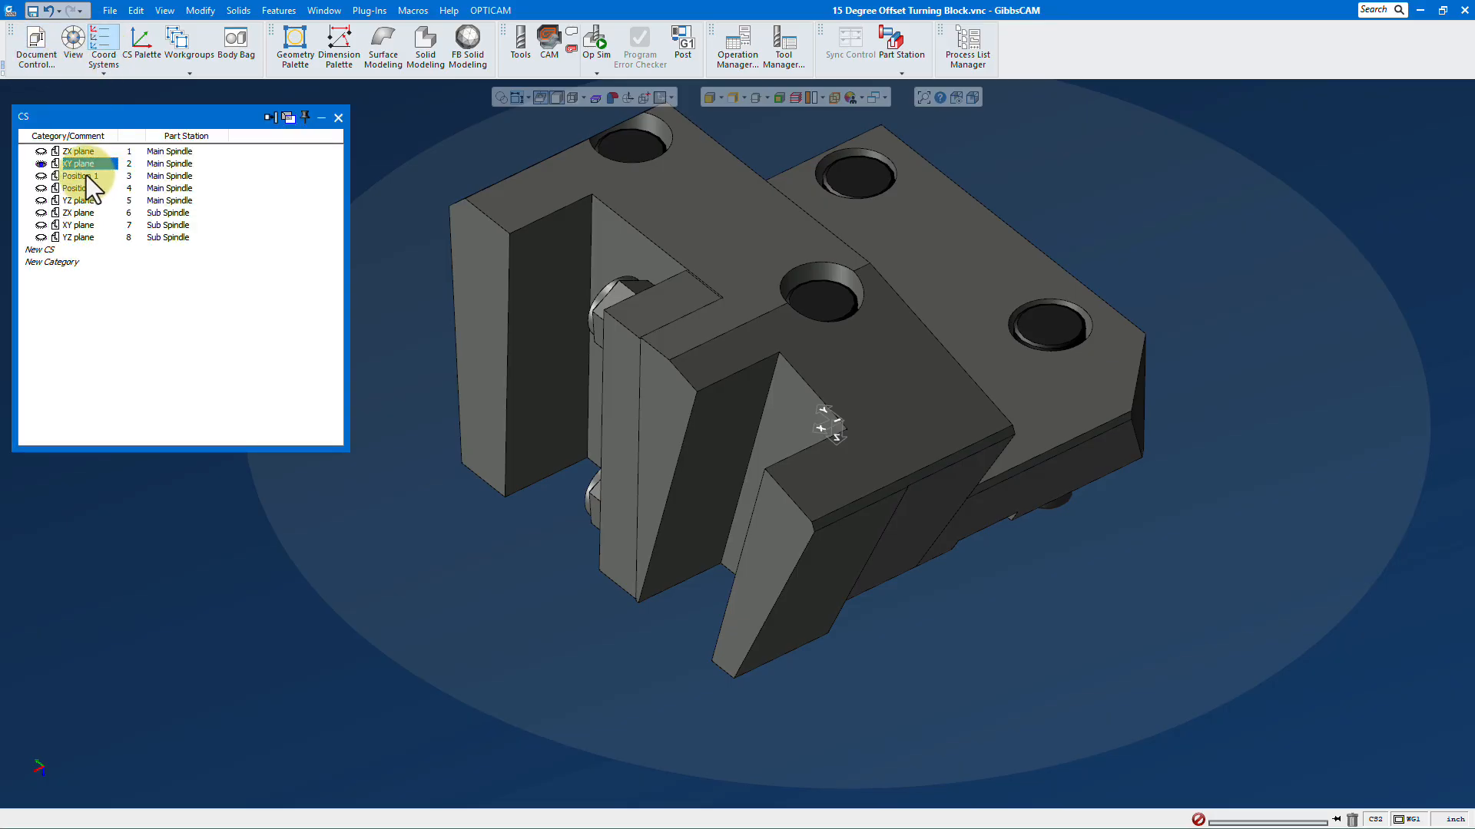
click(86, 175)
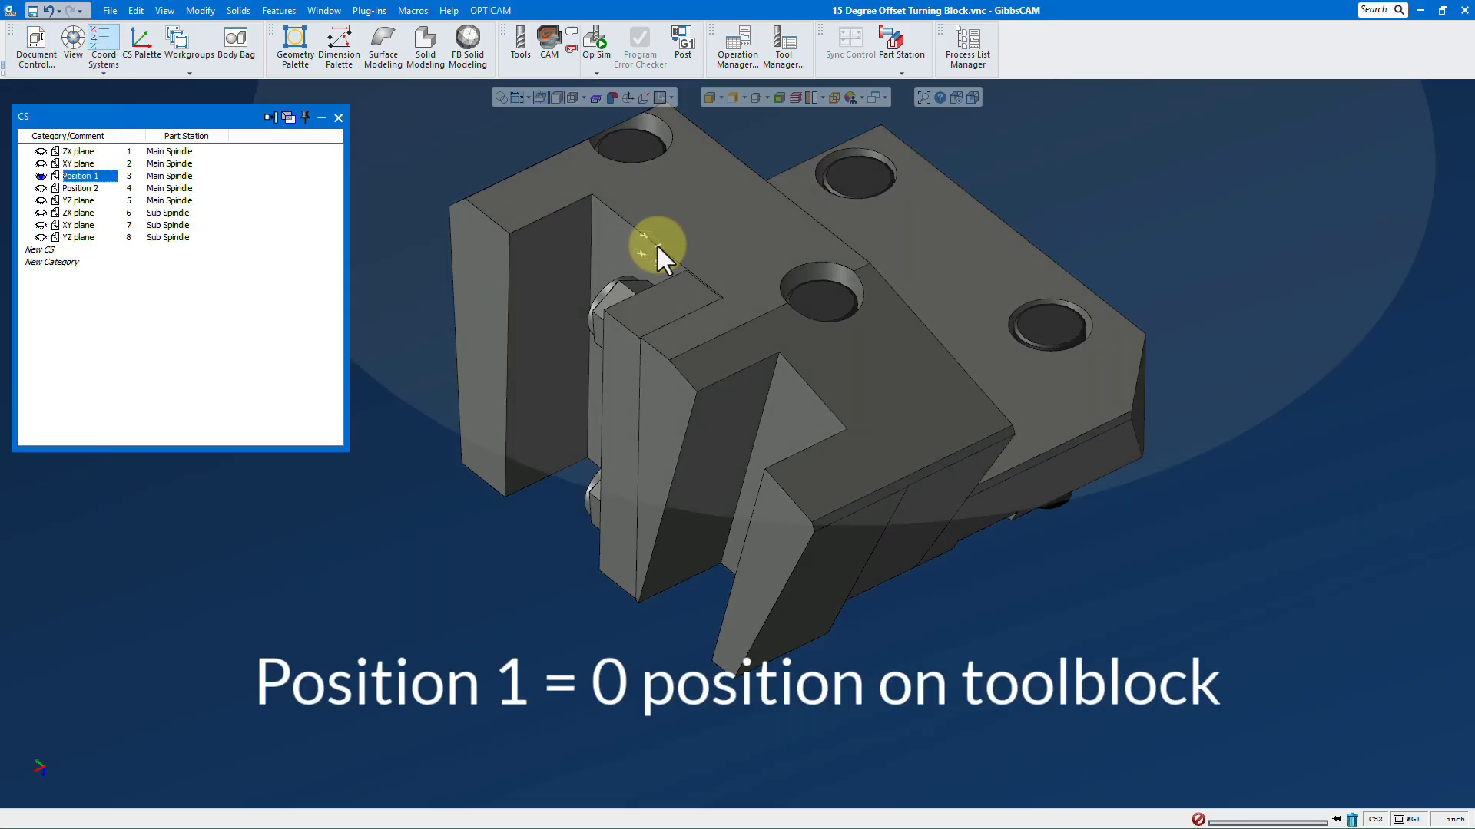
click(90, 189)
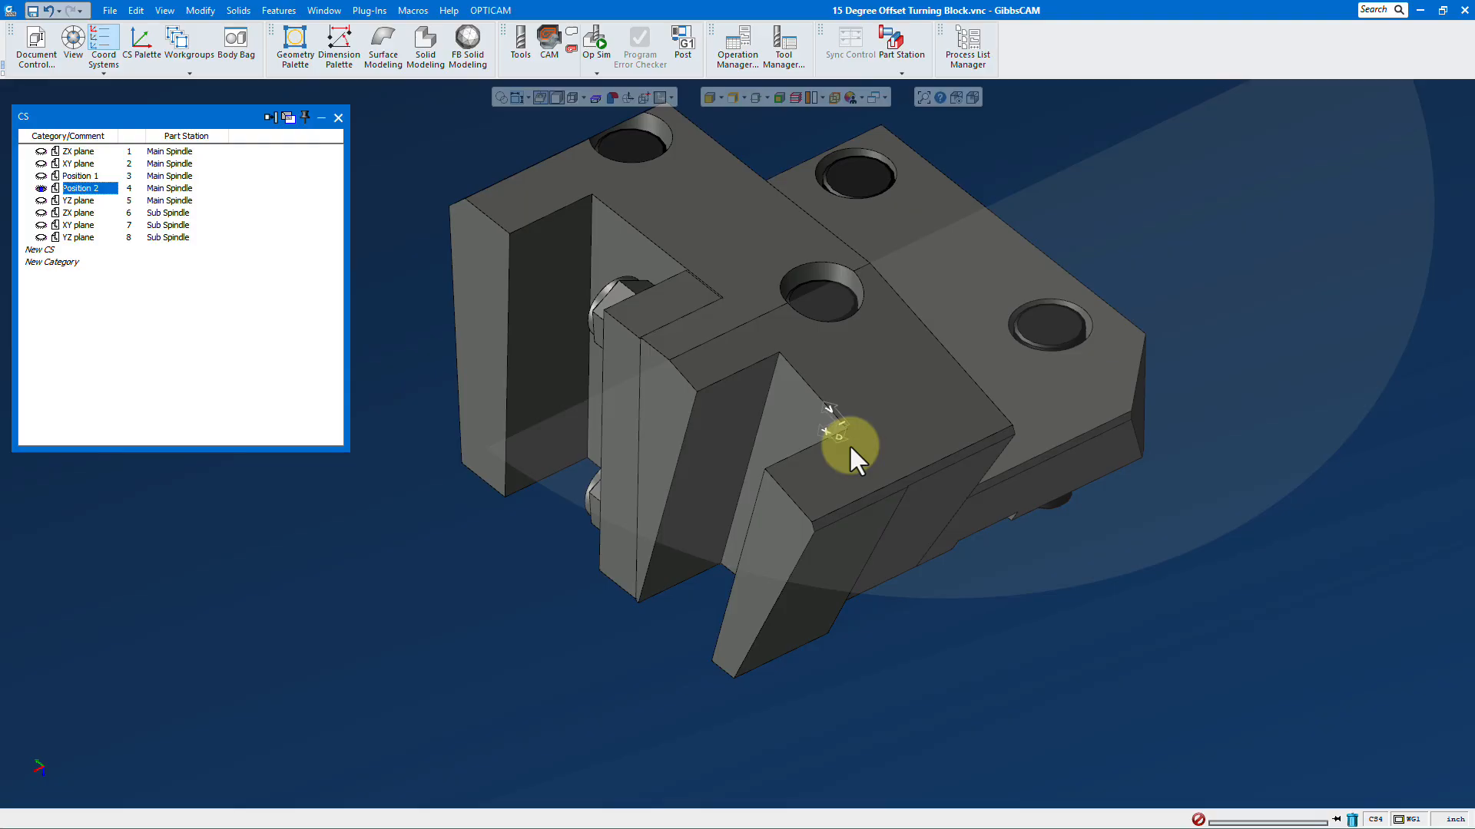
click(90, 178)
Open the Generic Tool Blocks toolblock library for editing and place its data window beside the model.
click(110, 10)
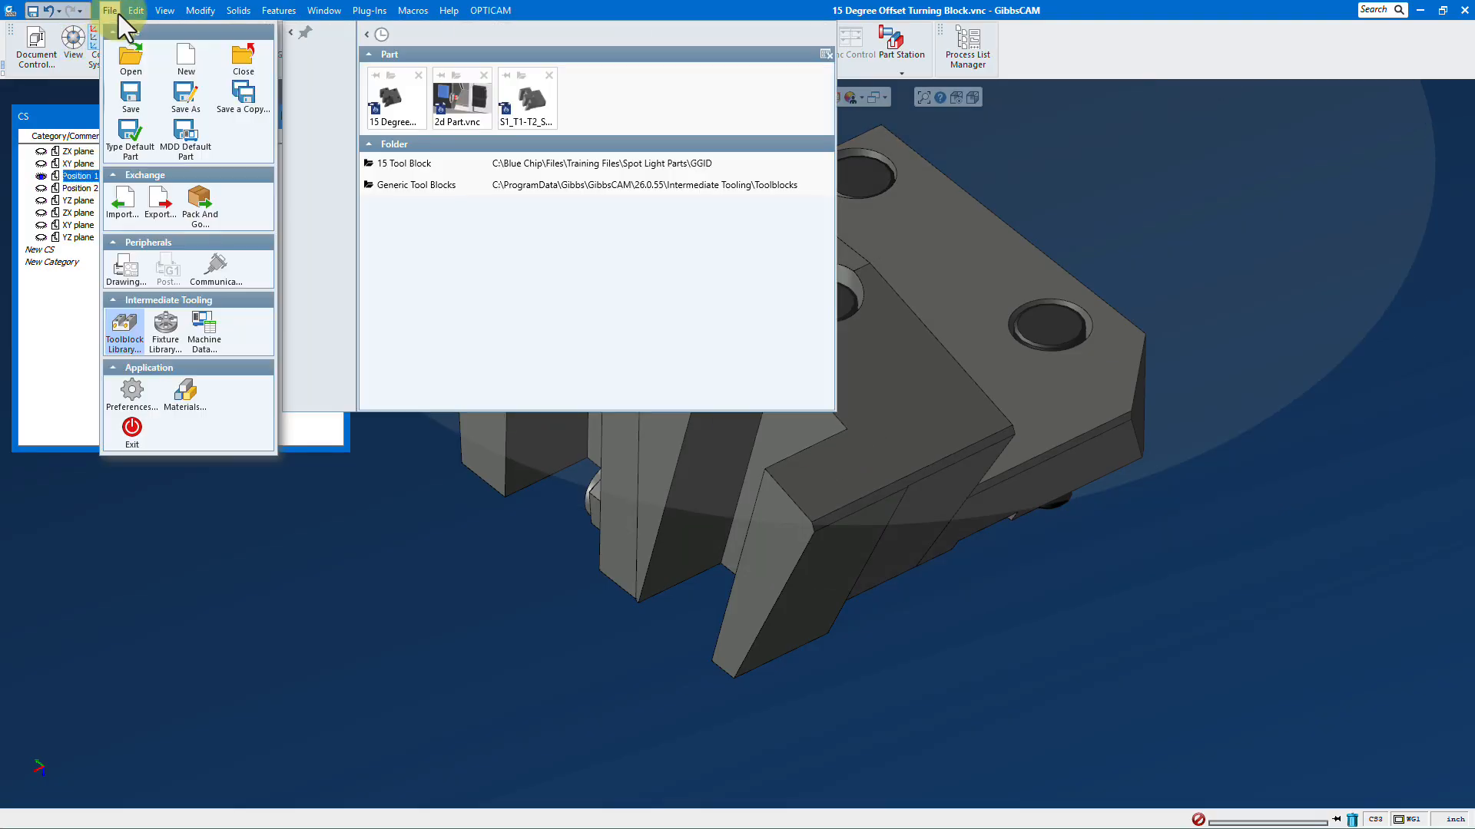
click(124, 326)
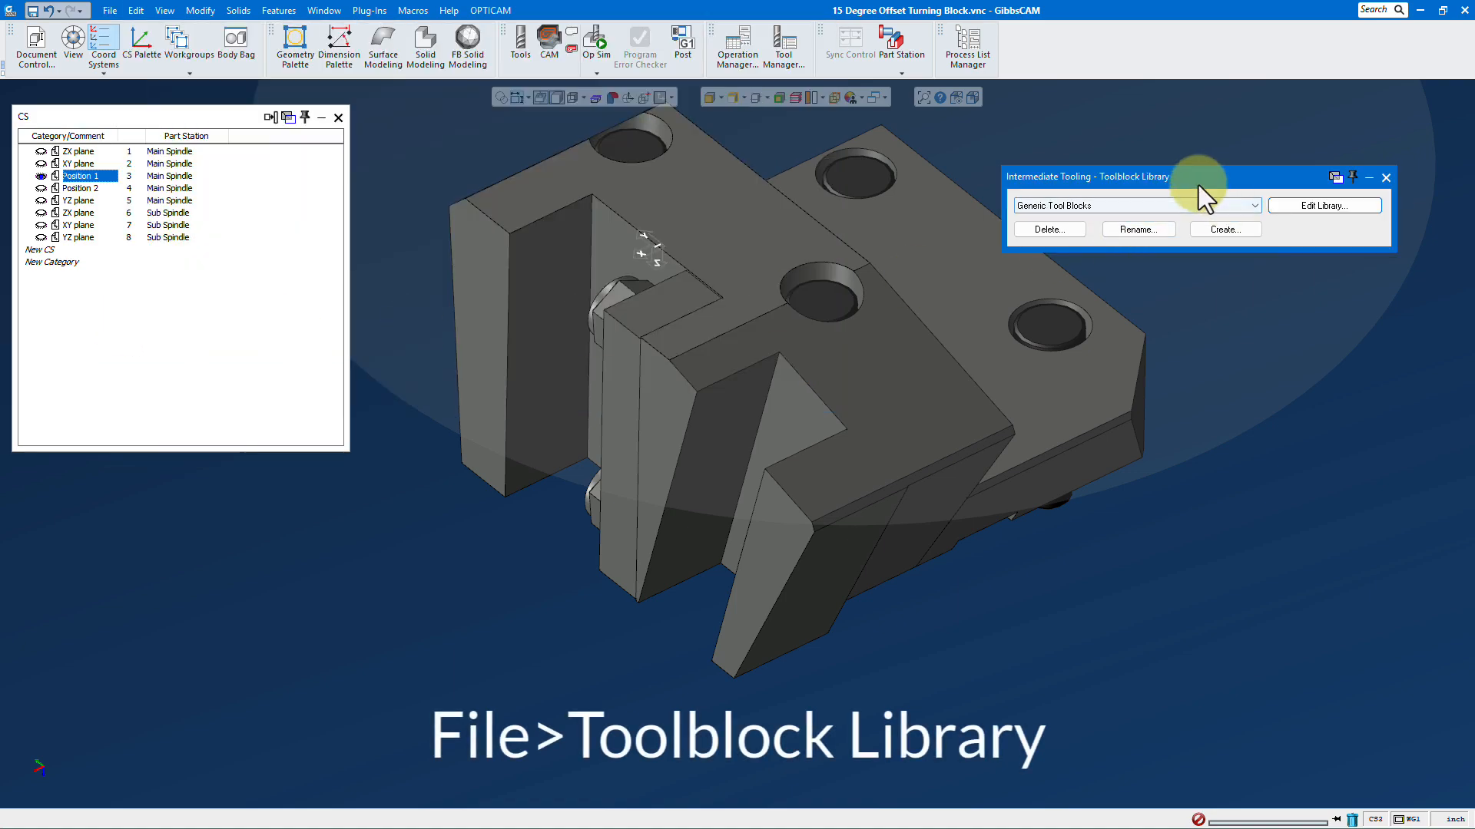
drag(1198, 178, 1205, 149)
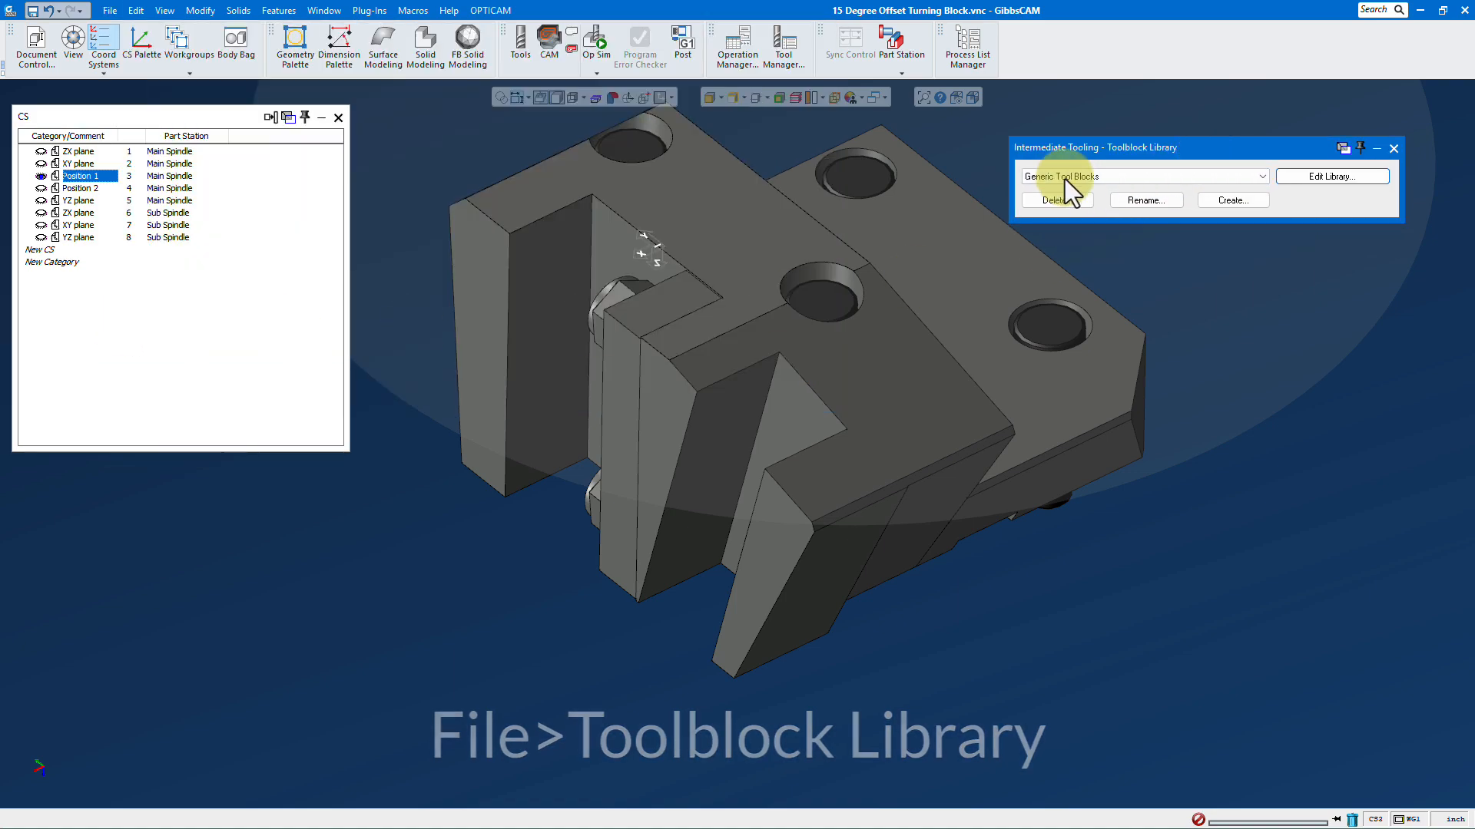
click(1326, 179)
drag(919, 163, 965, 183)
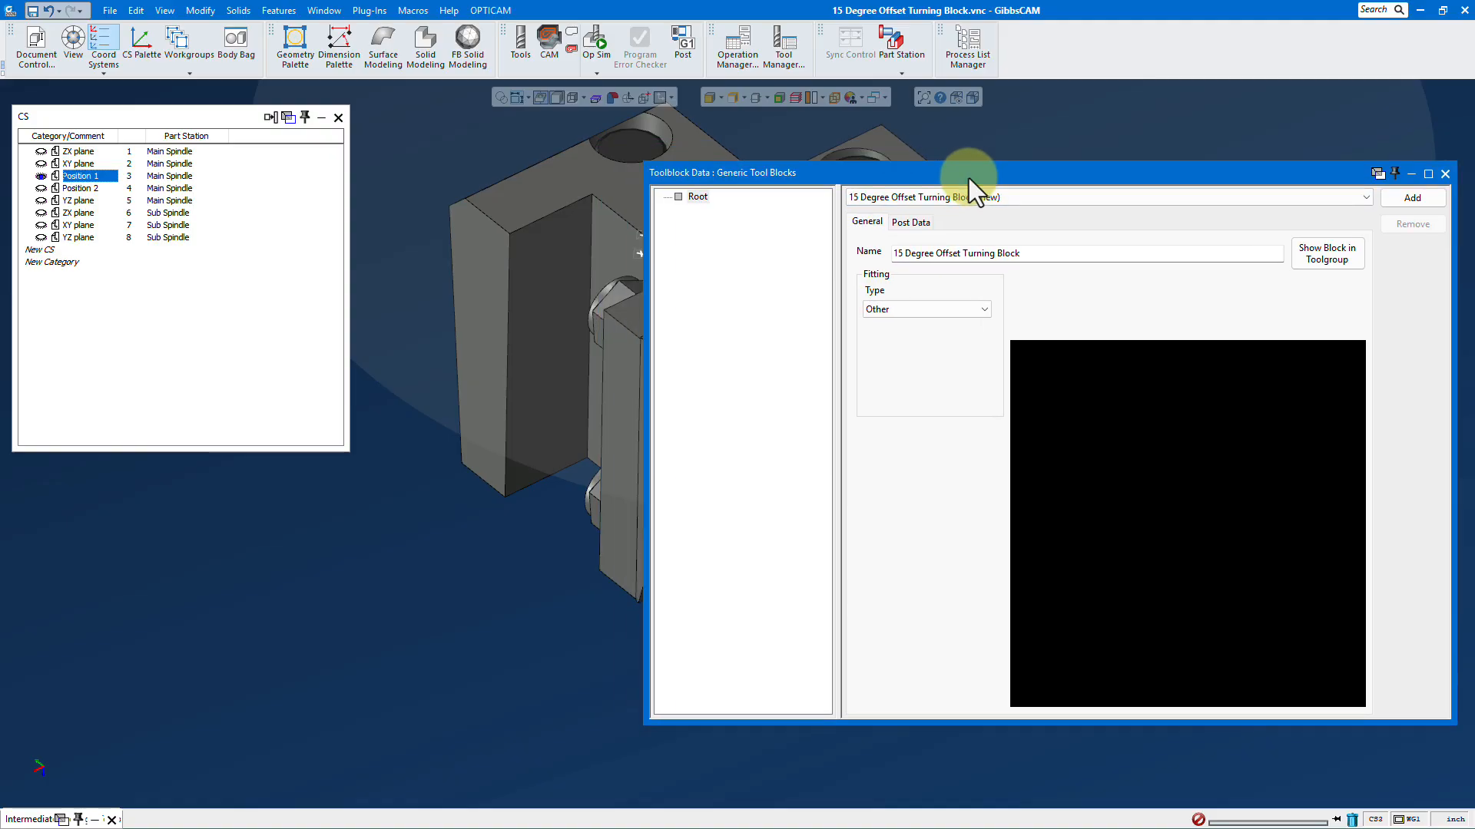
Add a receptor labelled "P1 Zero Position" under Root and take its position from the current Position 1 coordinate system.
scroll(353, 450, up, 3)
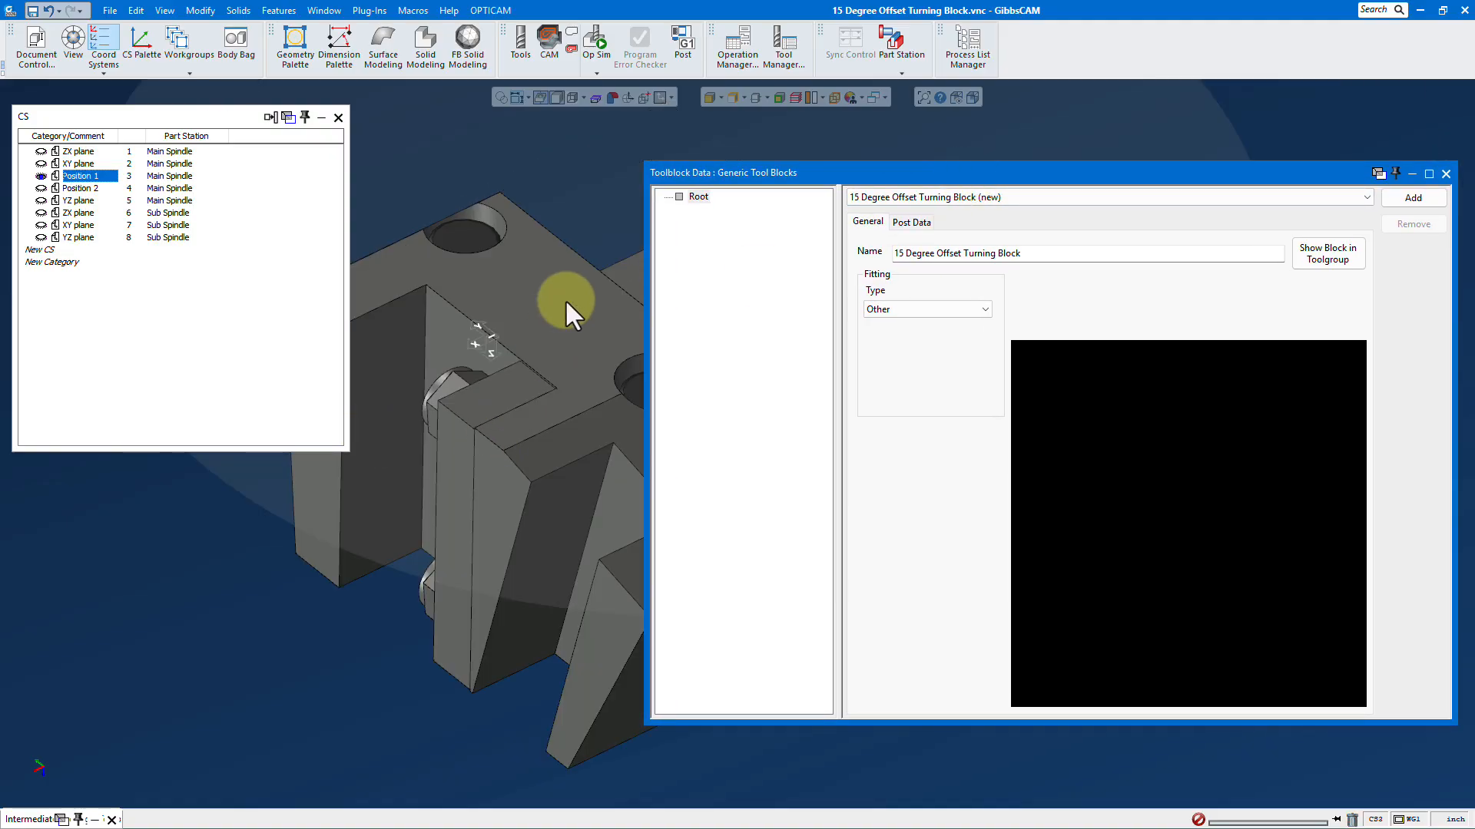
right_click(693, 201)
mouse_move(739, 209)
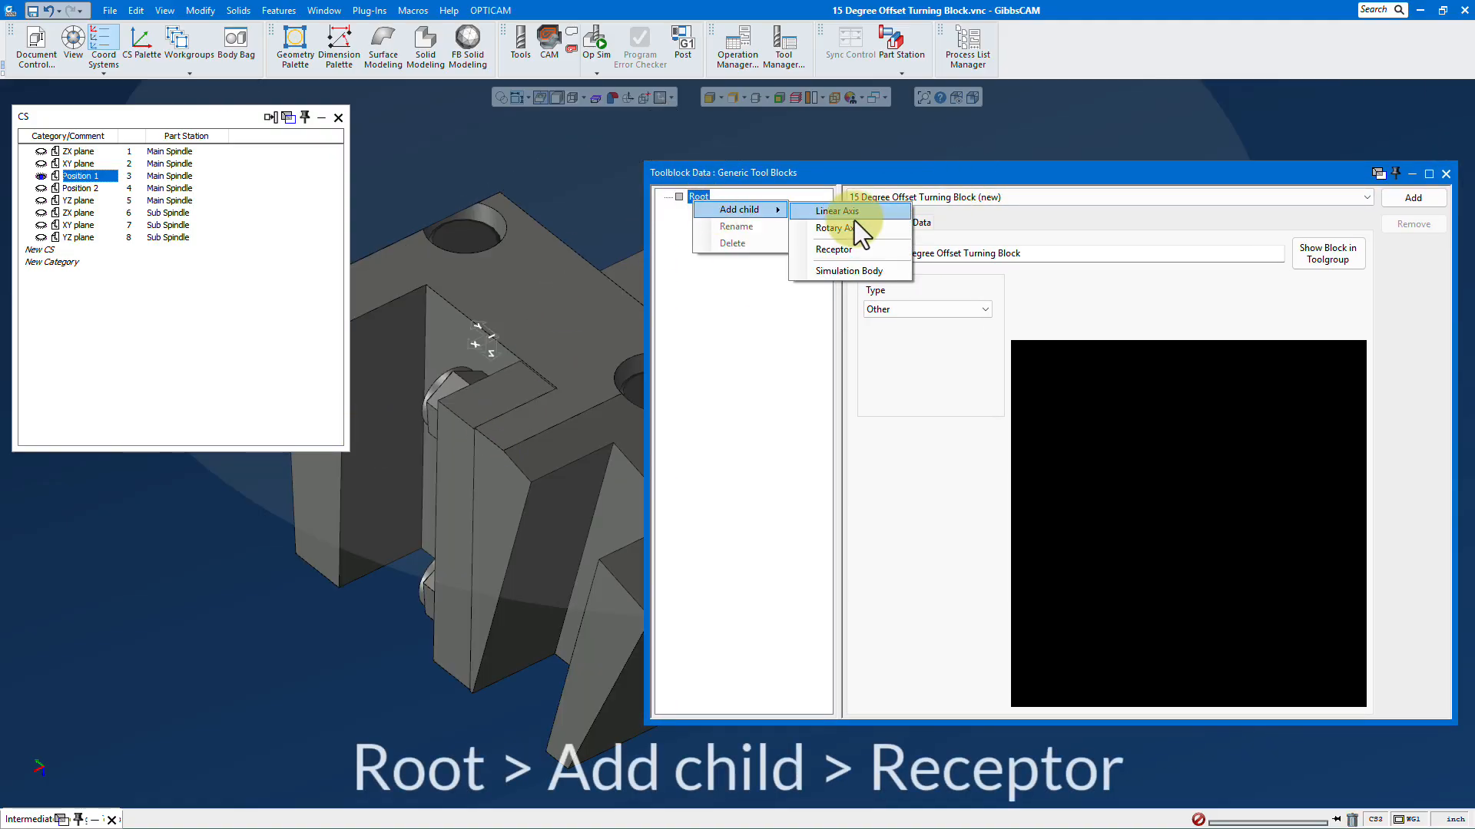
click(846, 250)
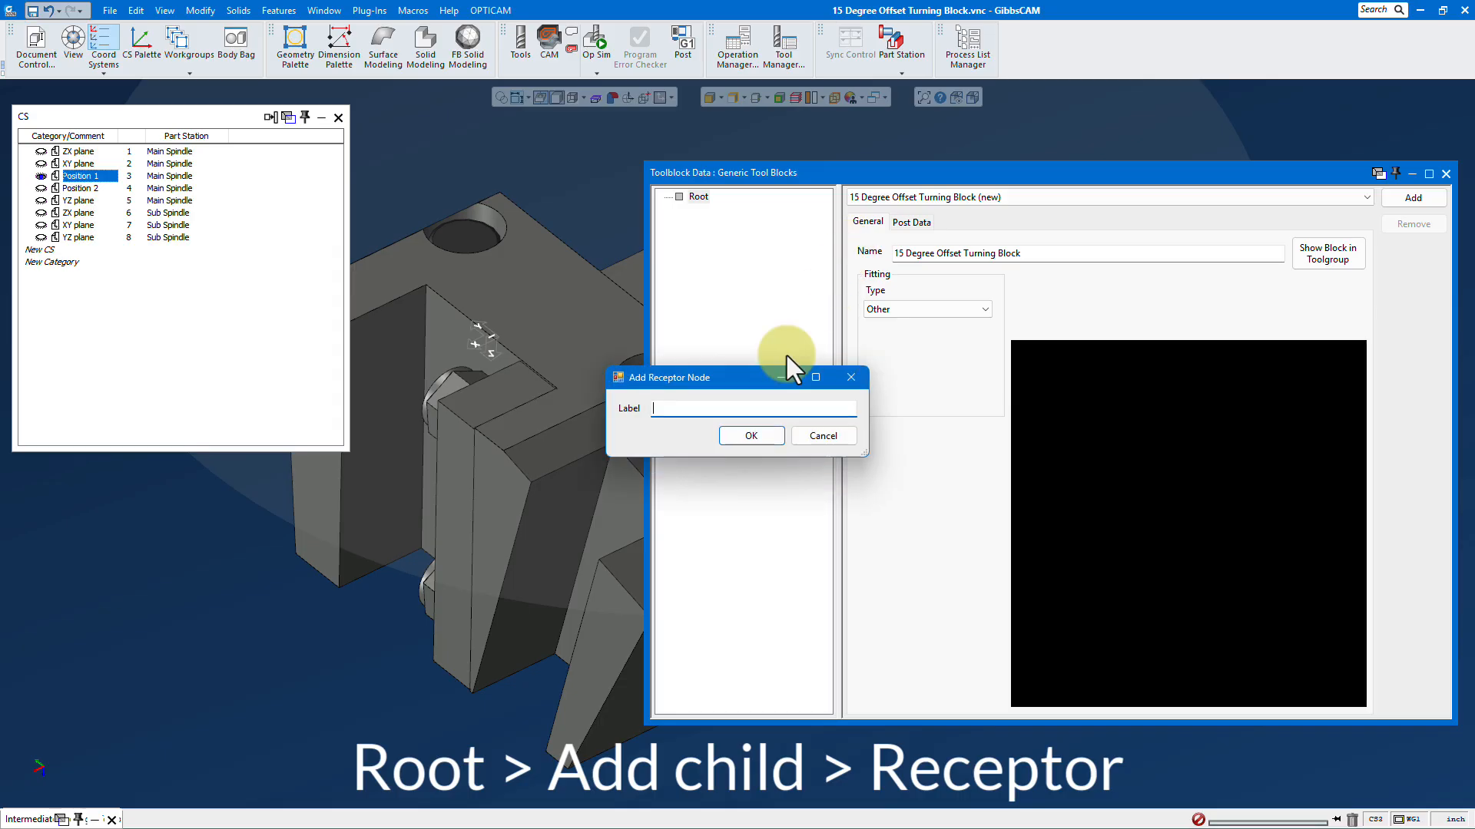
text(P1 Zero )
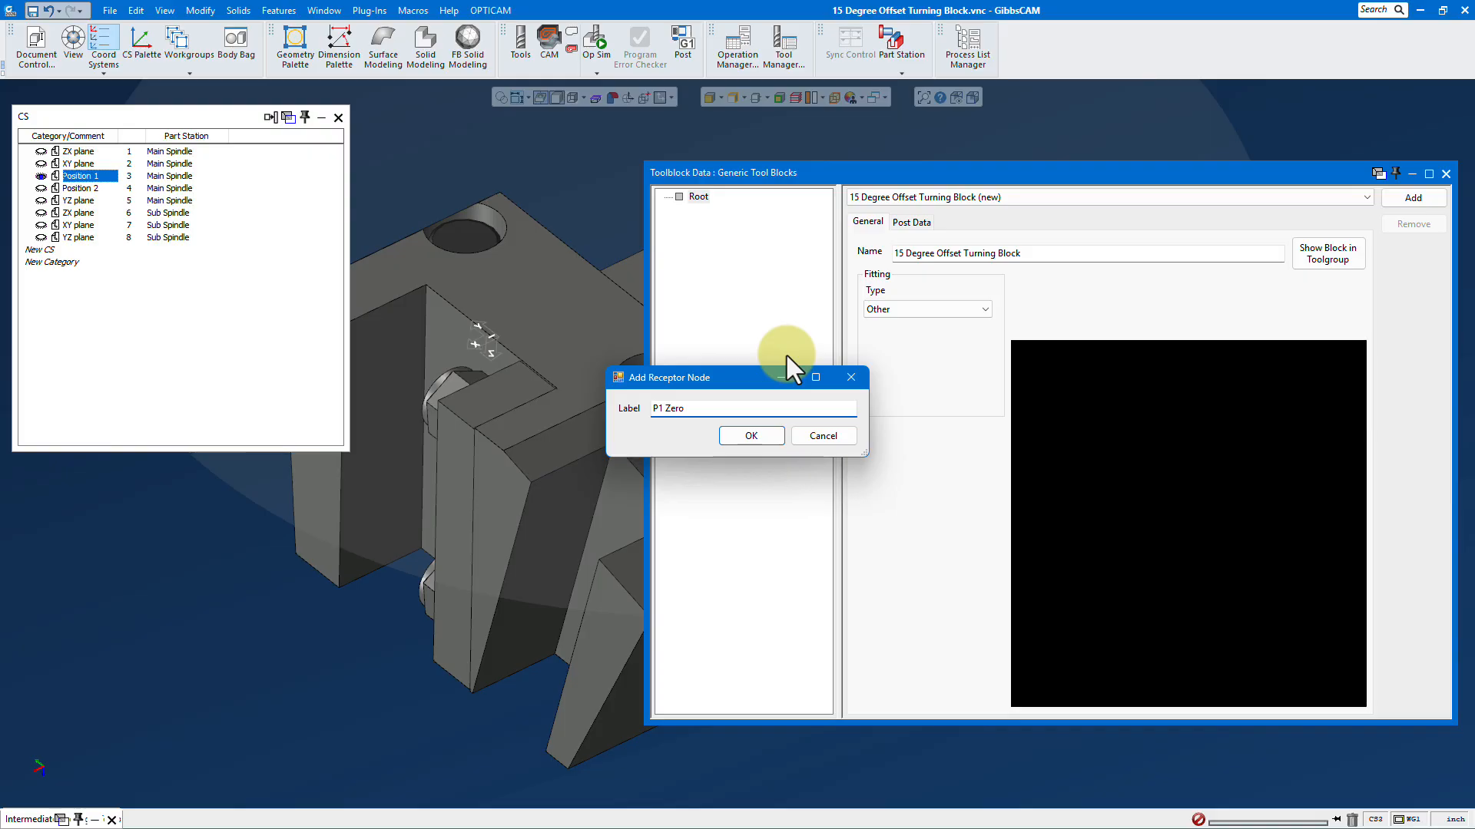
text(Position)
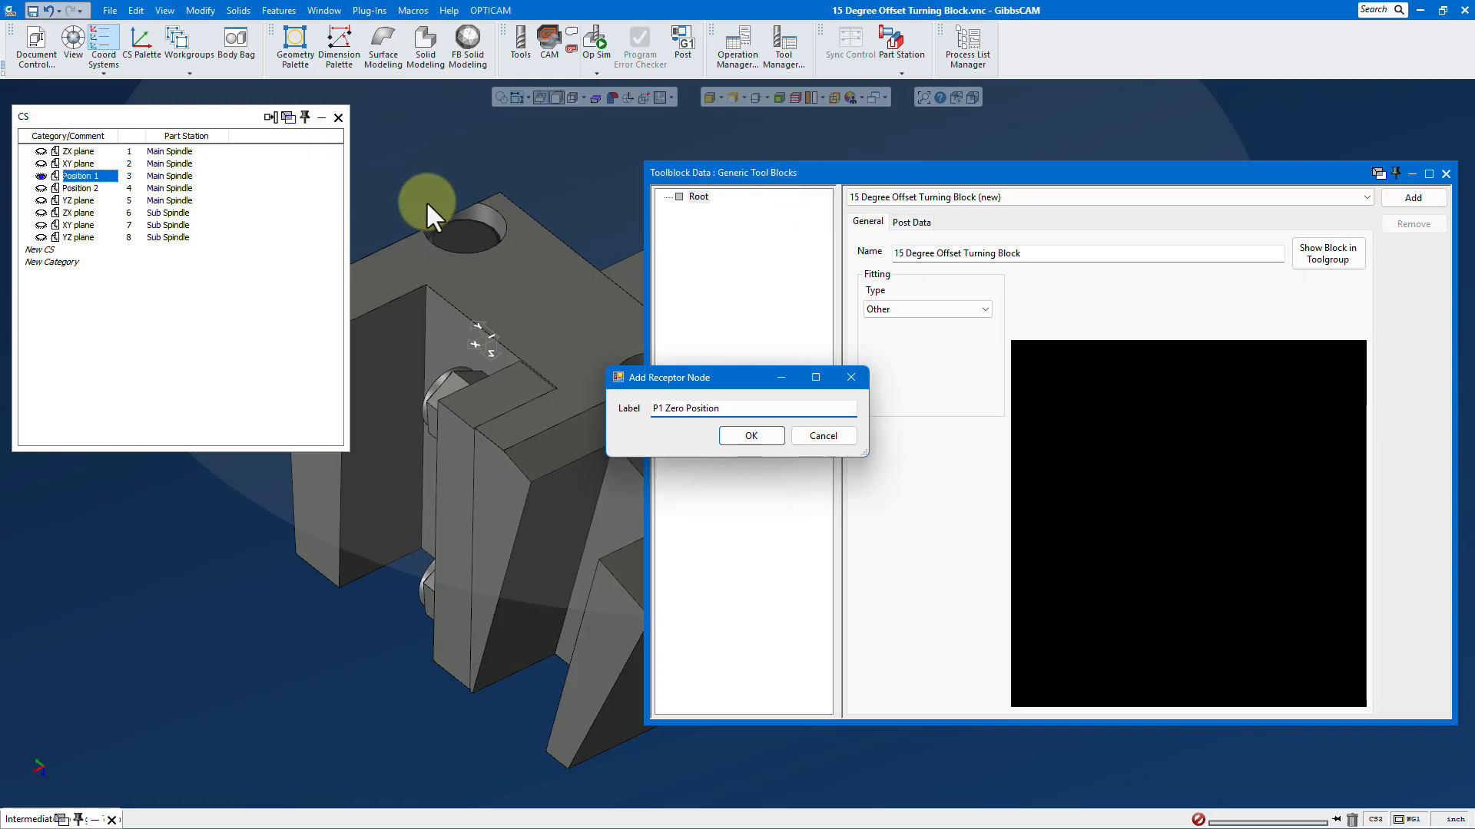
key(Return)
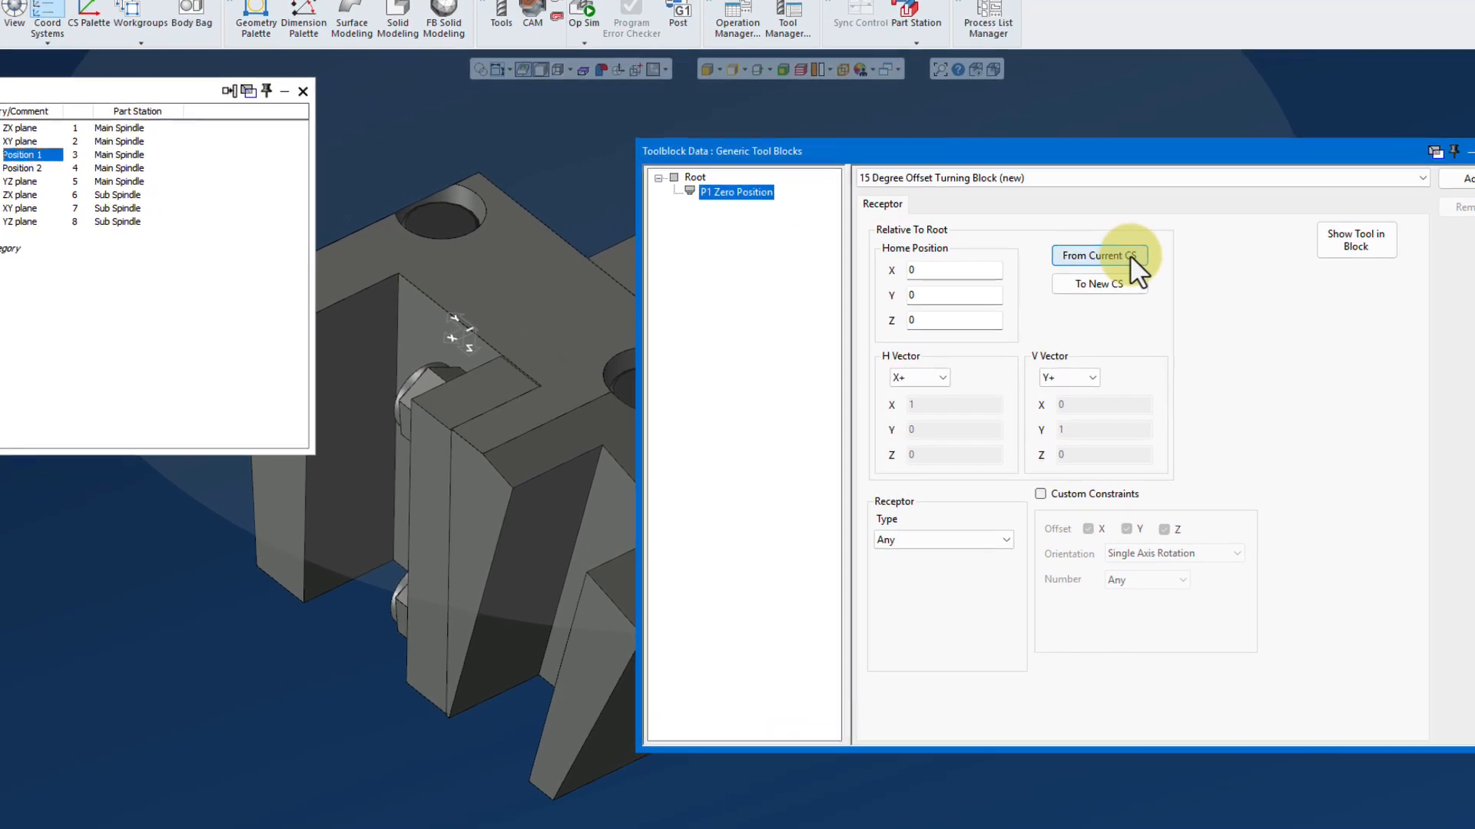
click(1131, 255)
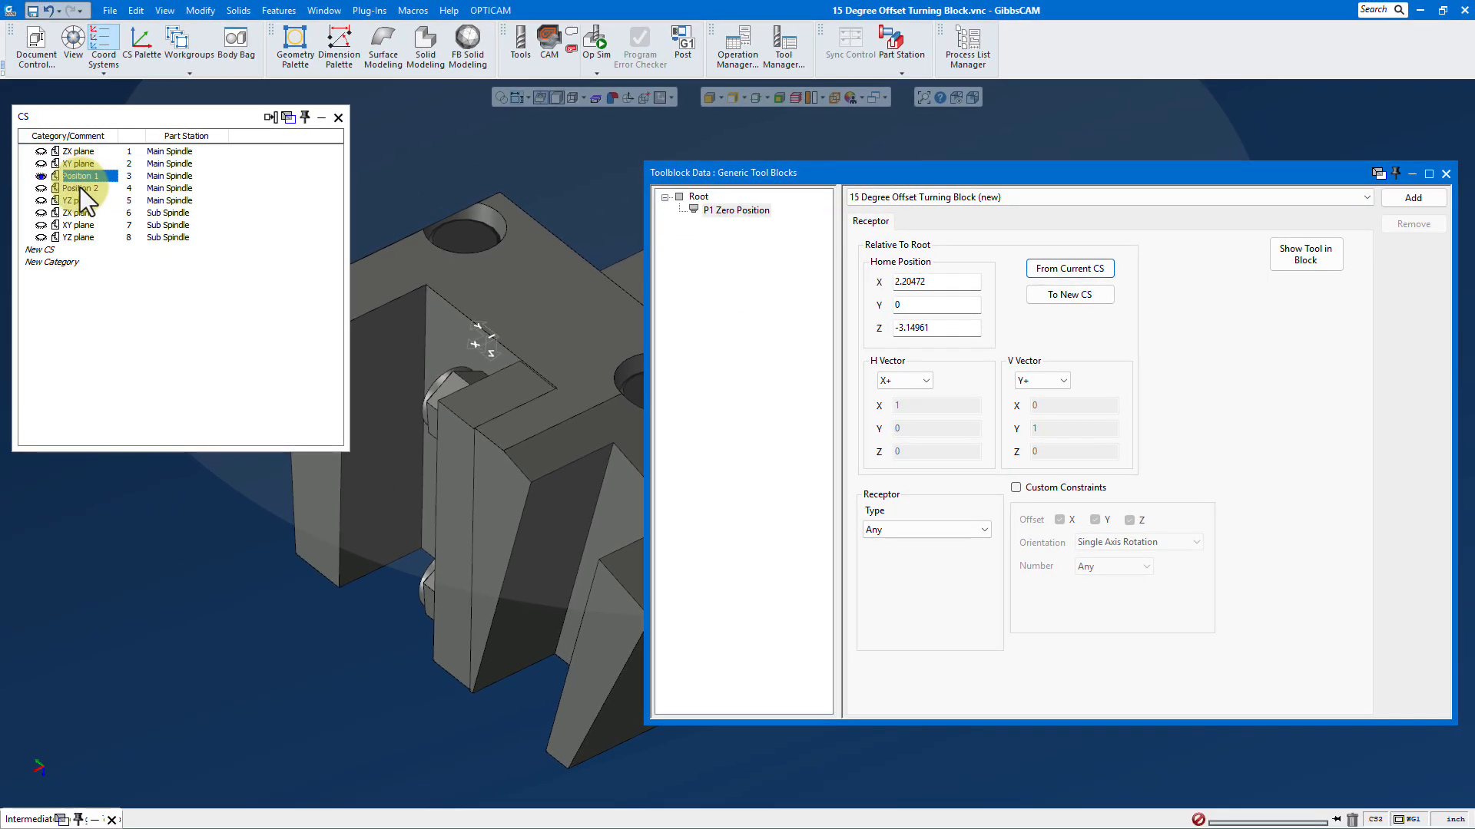
Activate the Position 2 coordinate system and add a receptor labelled "P2. 15 degree" under Root, positioned from that coordinate system.
click(80, 187)
middle_drag(468, 418, 635, 501)
right_click(698, 195)
mouse_move(735, 203)
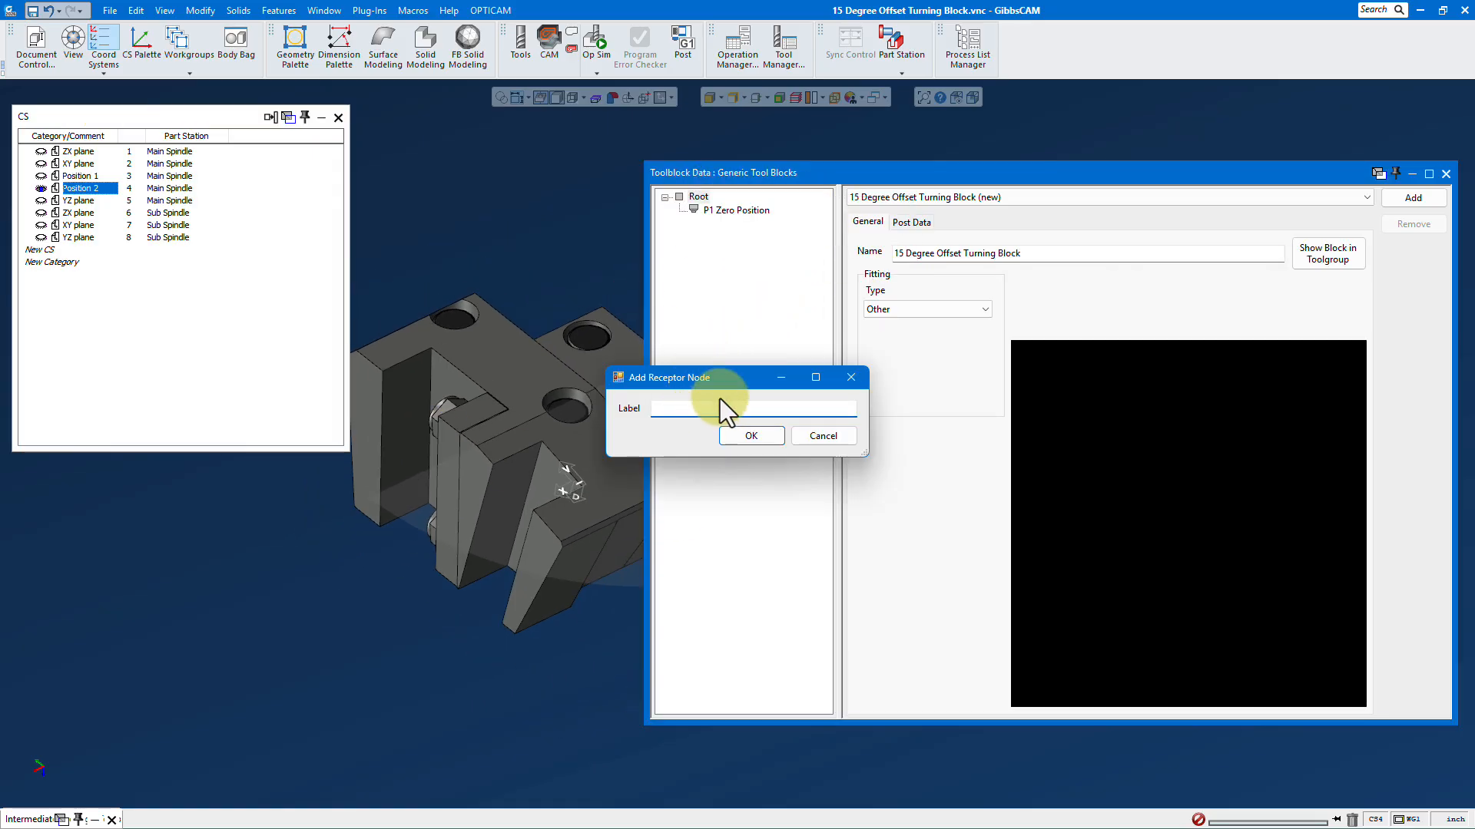
text(P2)
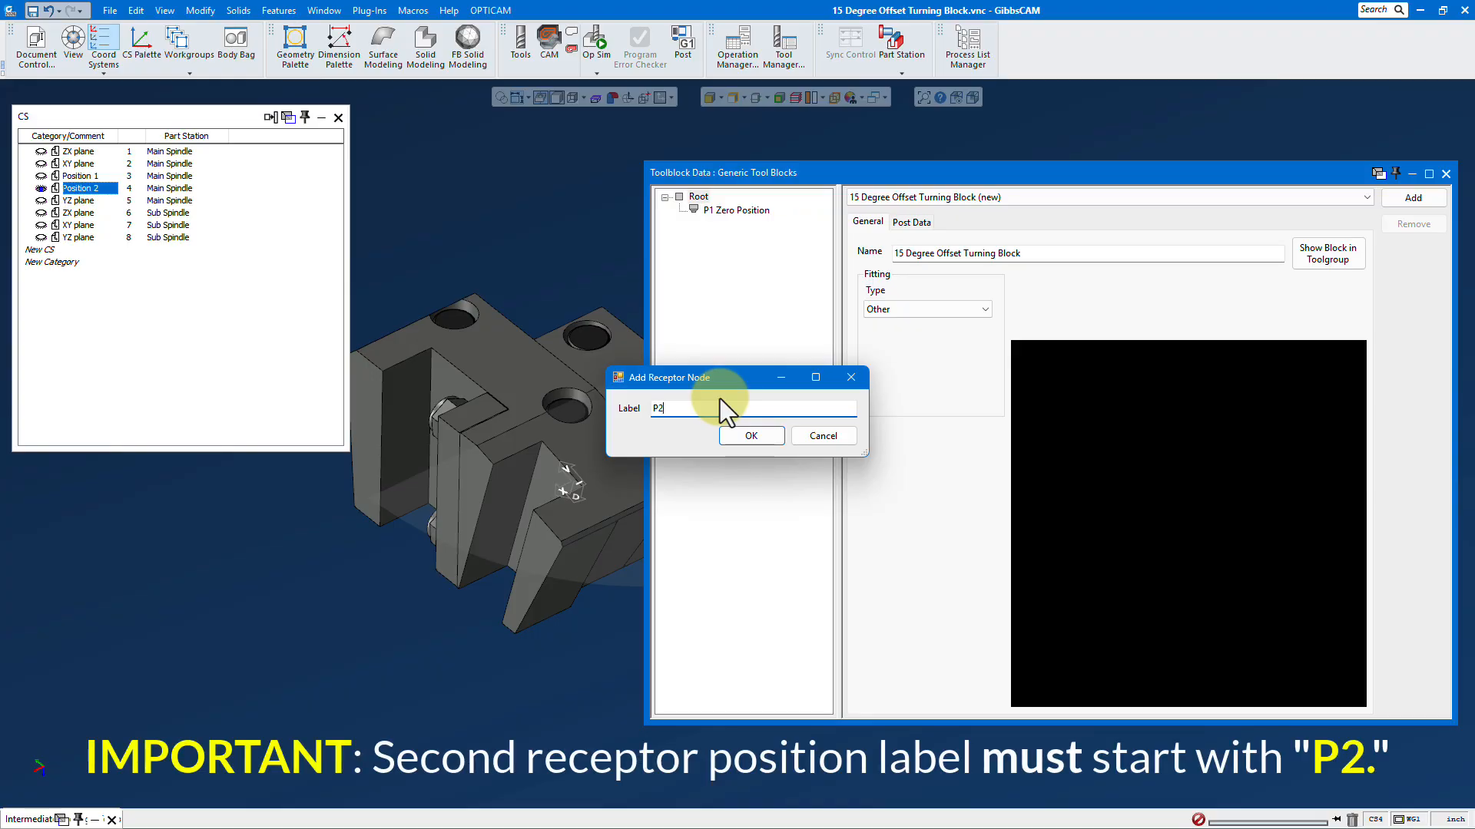
text(.)
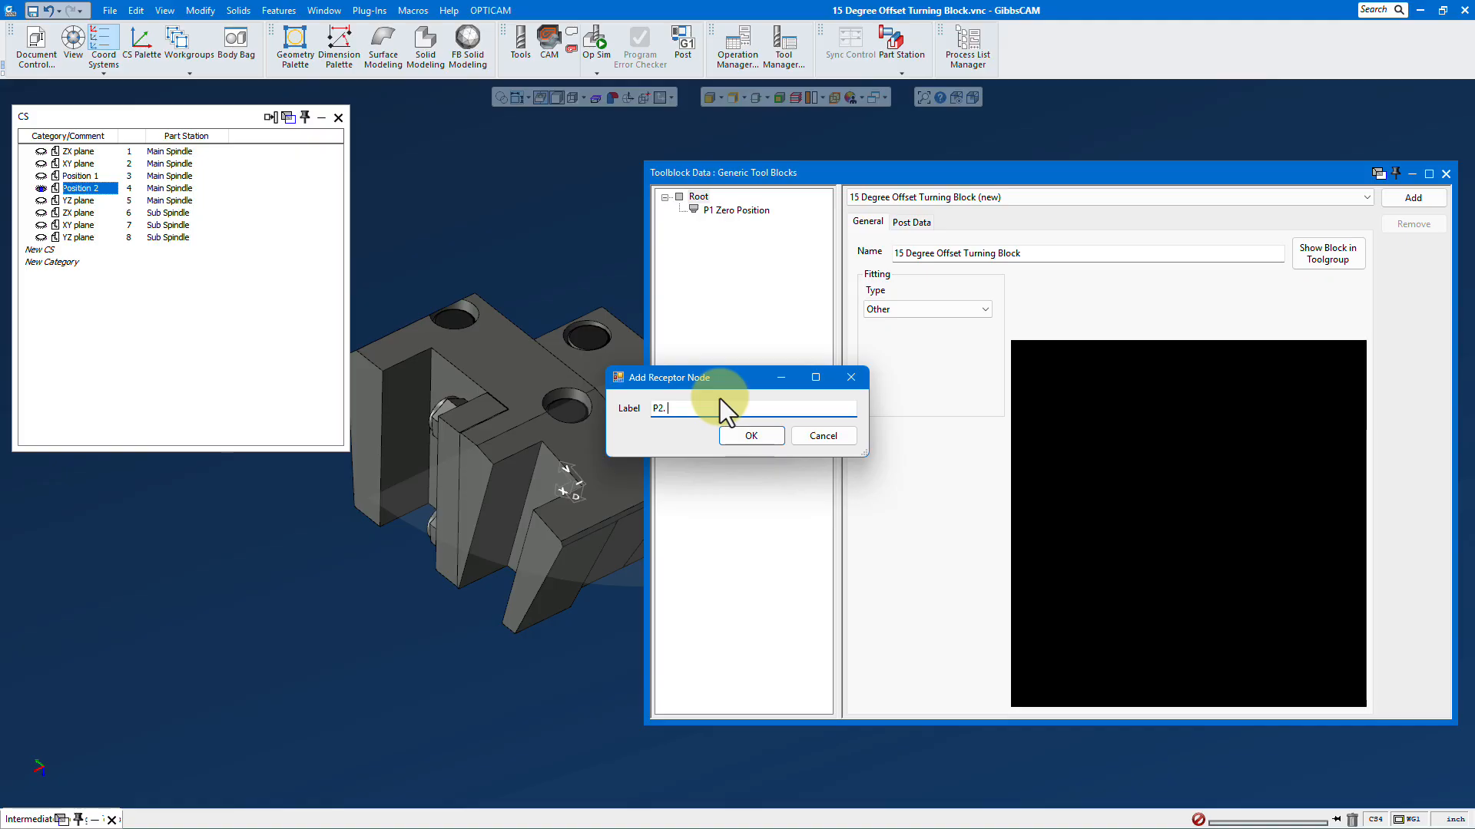
text(15 degree)
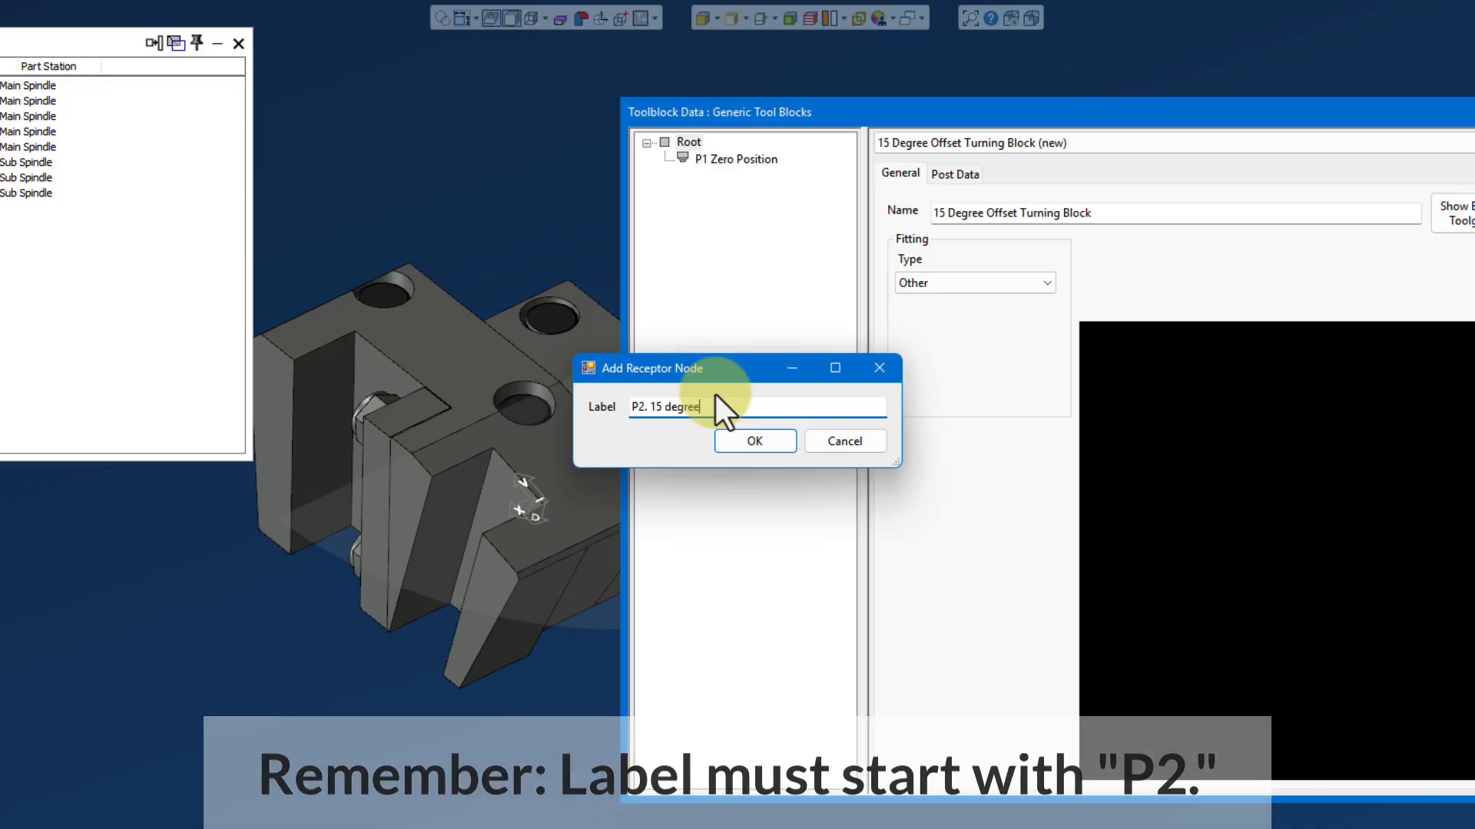
click(752, 443)
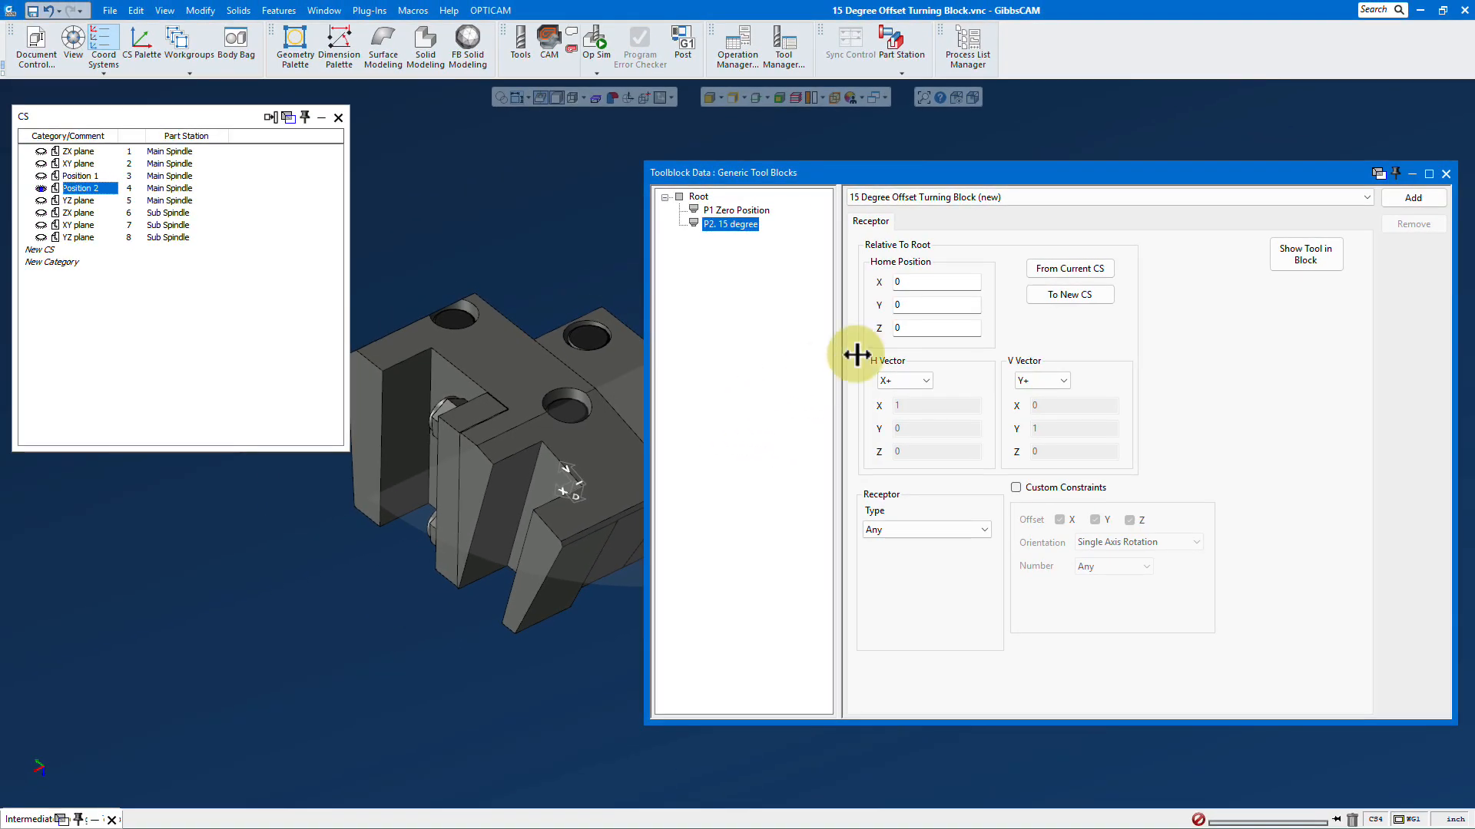
click(1069, 268)
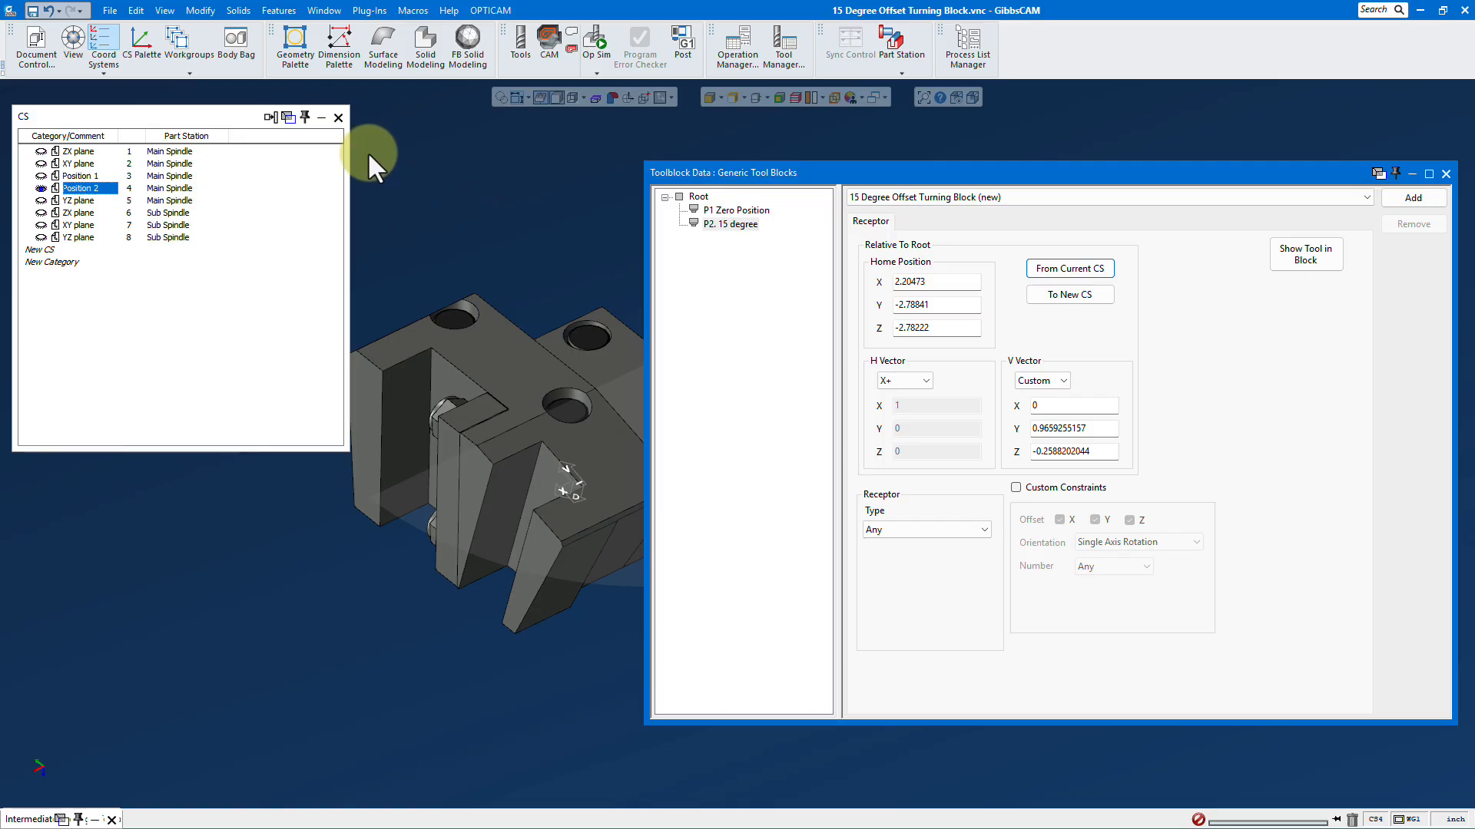
Close the coordinate system list and add the main block solid under Root as a simulation body labelled "Tool Block".
click(339, 118)
scroll(372, 341, down, 2)
scroll(415, 347, up, 2)
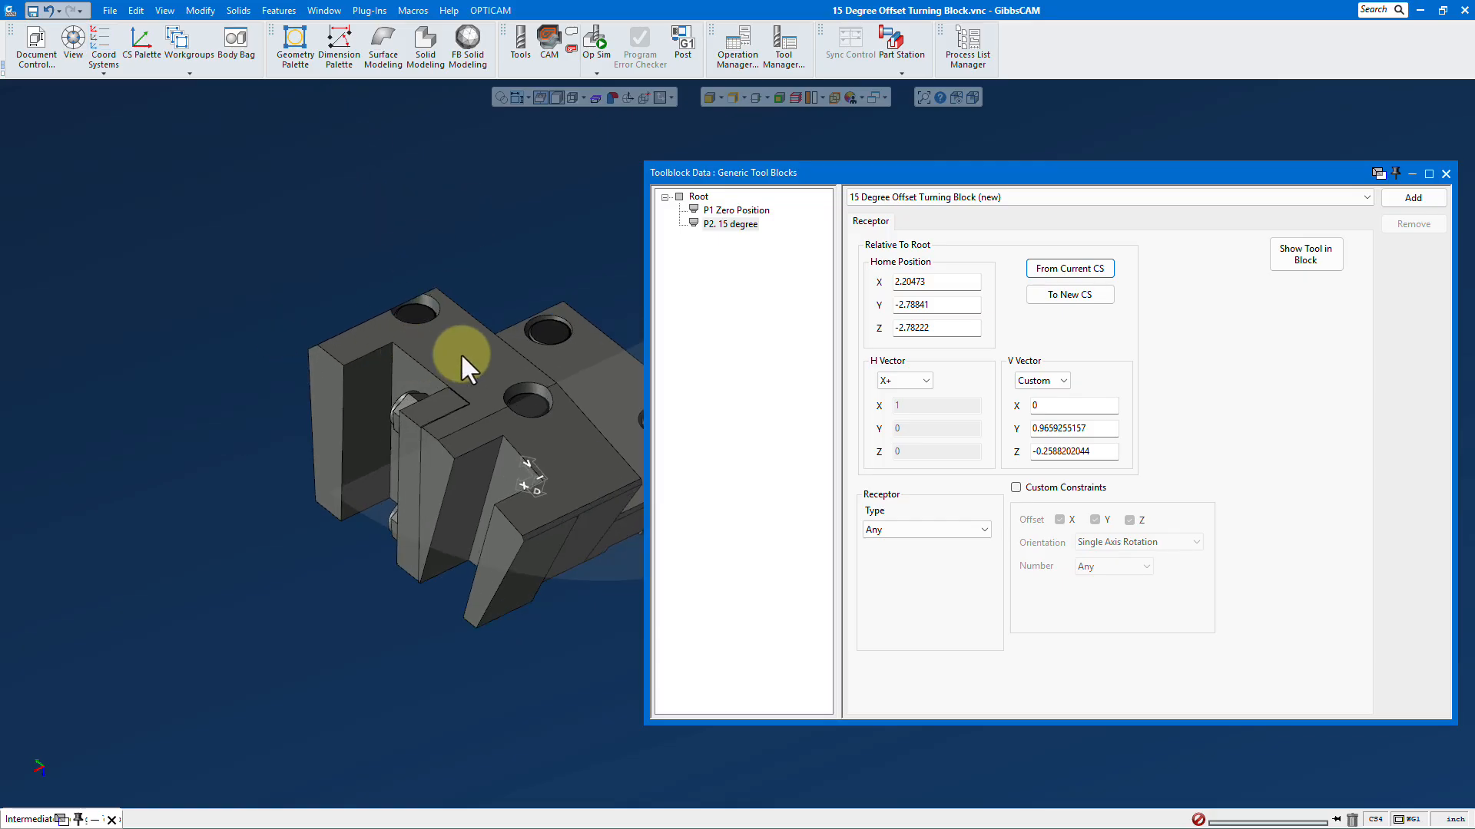
click(459, 352)
click(697, 197)
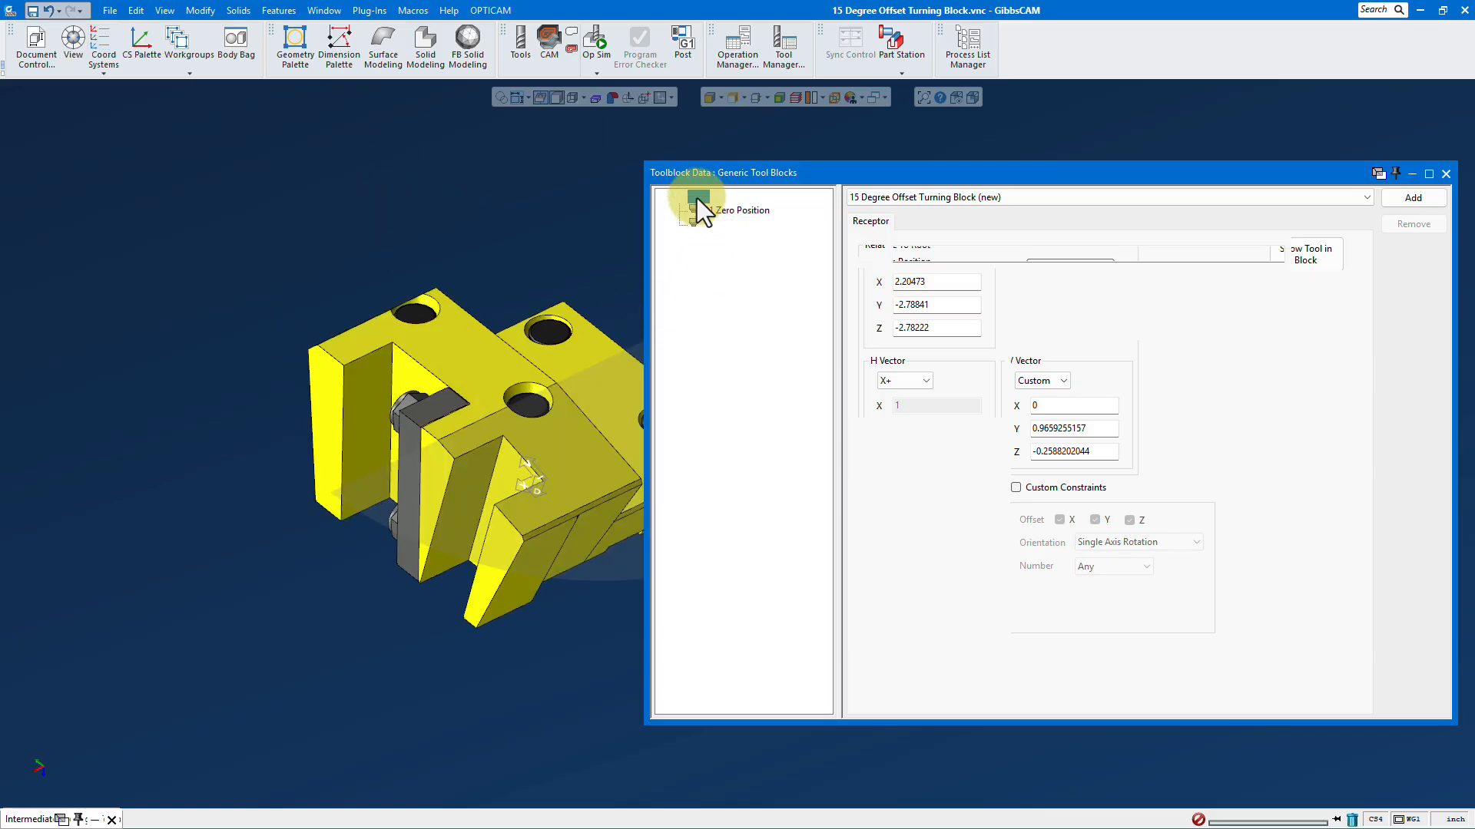
right_click(698, 198)
mouse_move(788, 209)
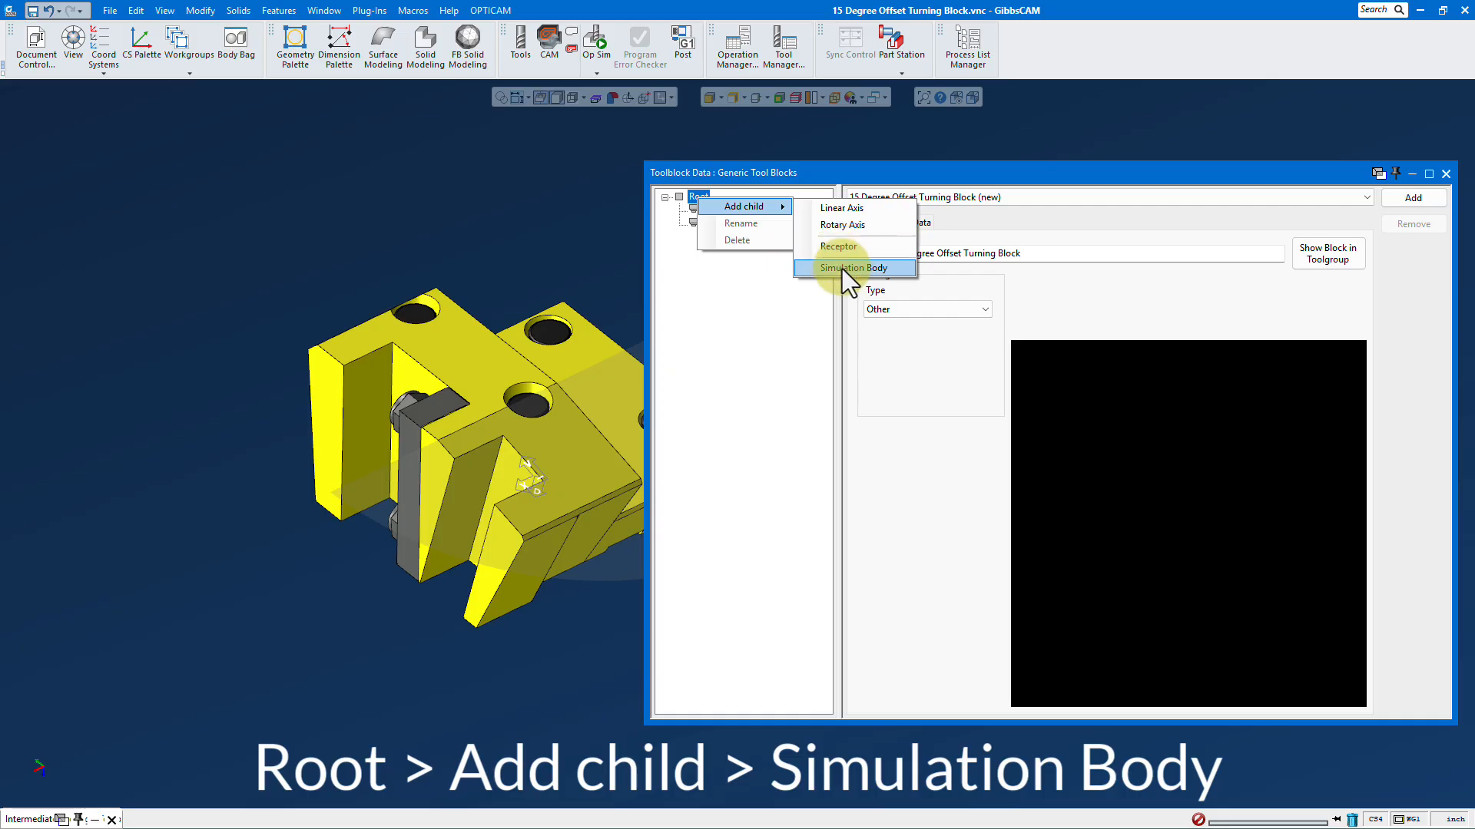
click(842, 269)
click(749, 436)
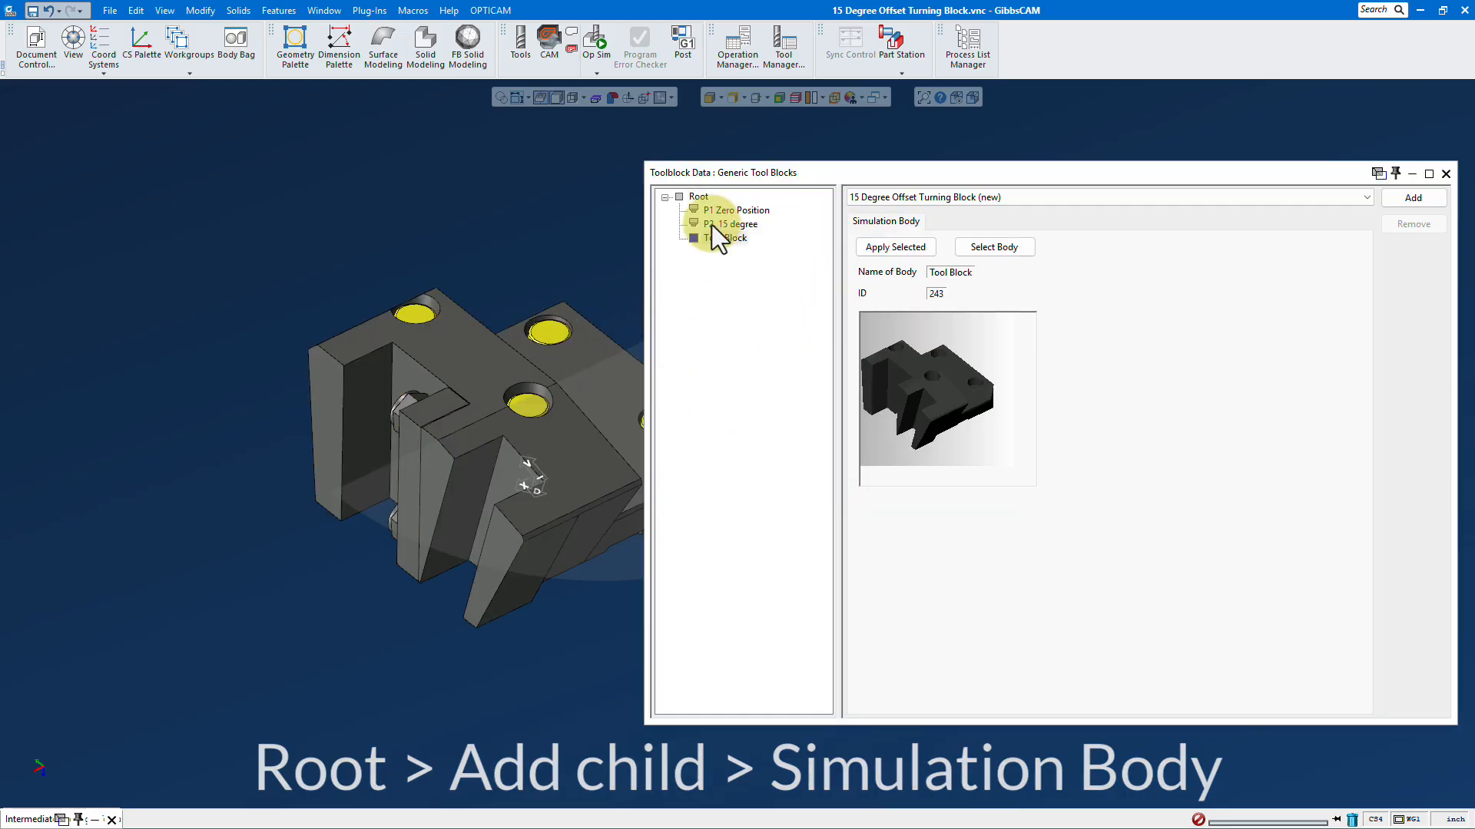
Add the selected bolts under Root as a simulation body labelled "bolts".
click(698, 197)
right_click(698, 198)
mouse_move(763, 213)
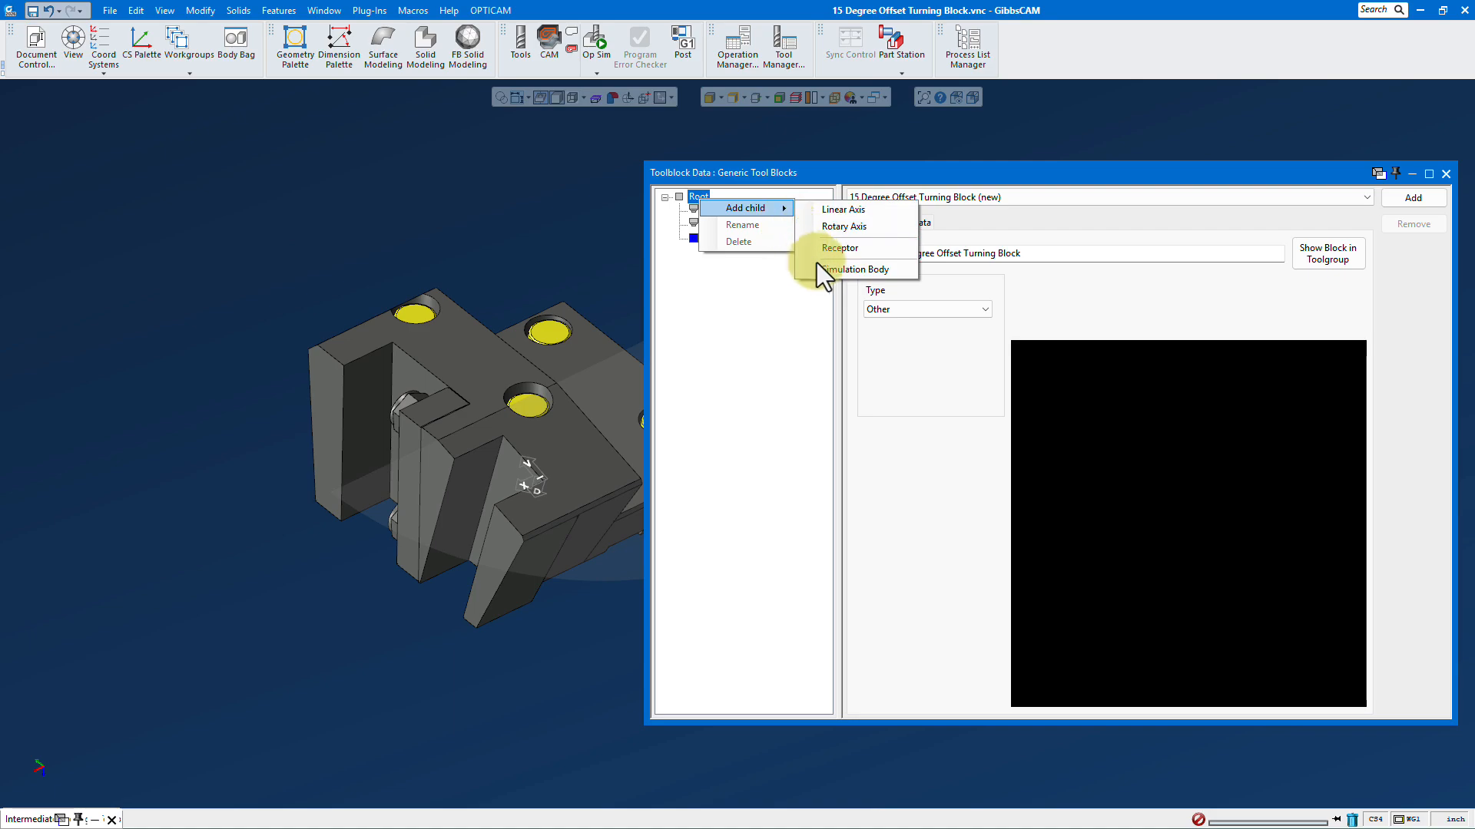
click(823, 269)
click(749, 434)
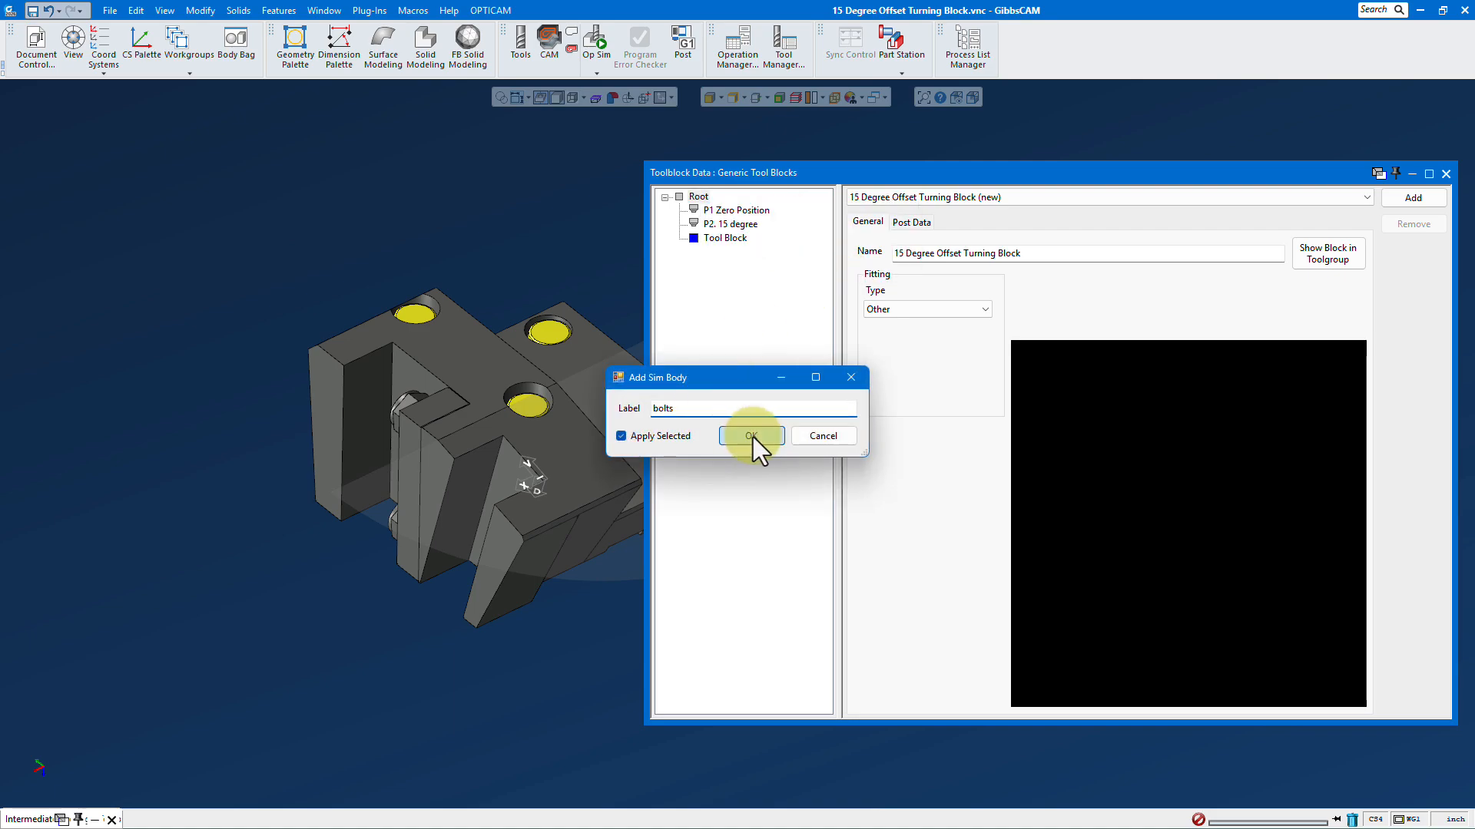
Select the clamping spacer solid and add it under Root as a simulation body labelled "Tool Spacer".
click(424, 404)
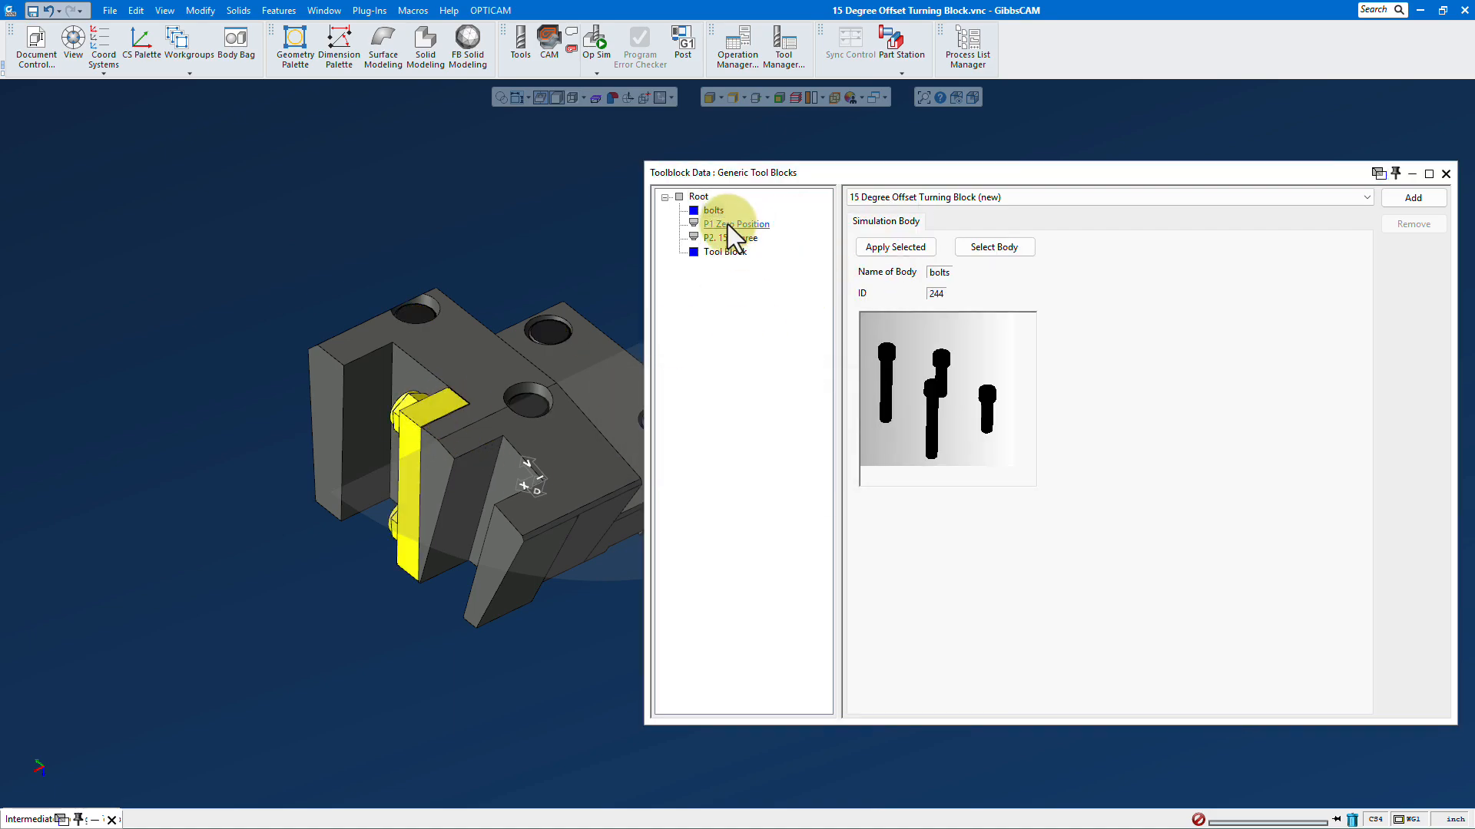
right_click(703, 200)
mouse_move(751, 205)
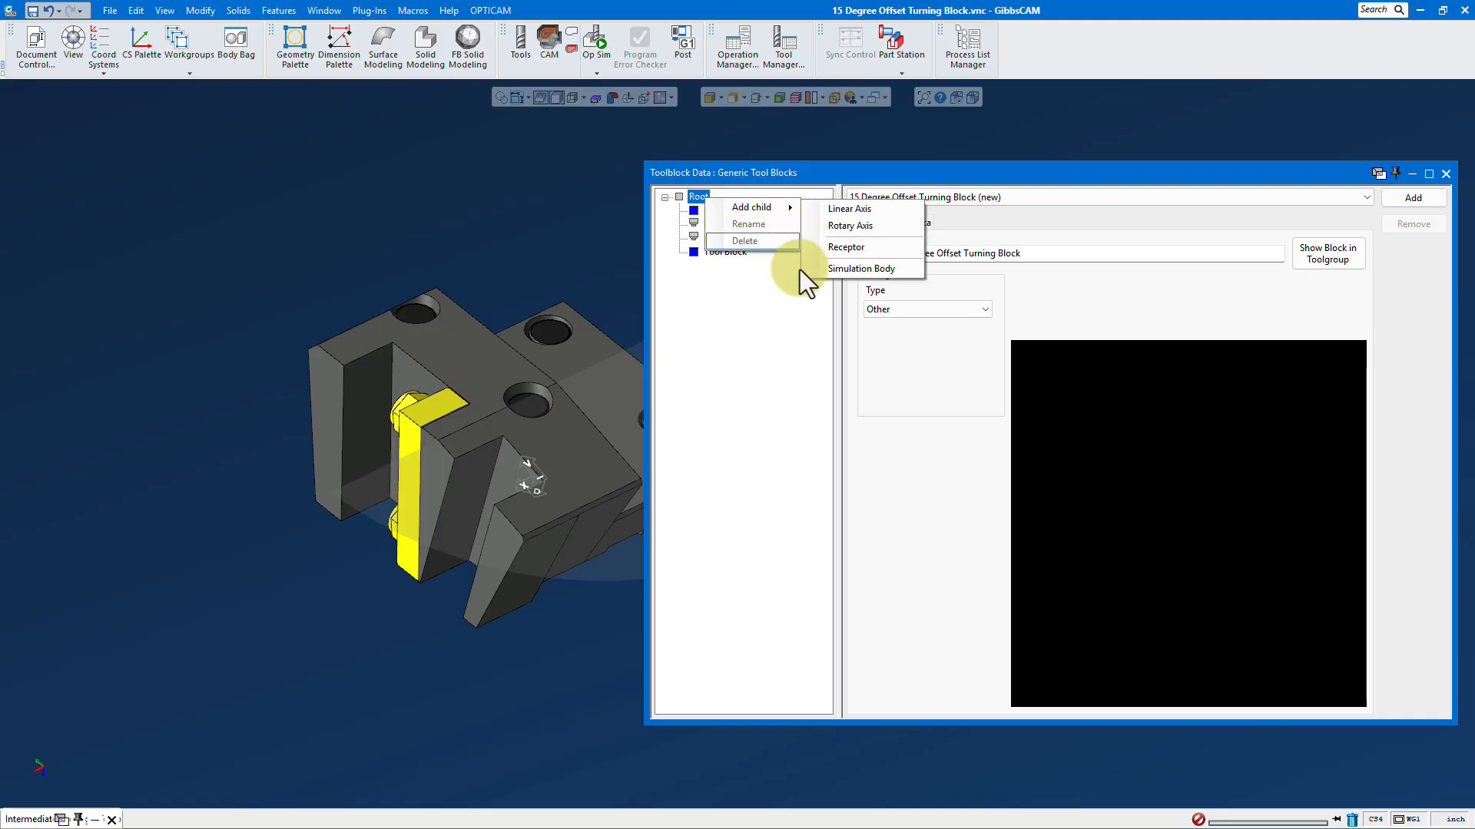
click(836, 274)
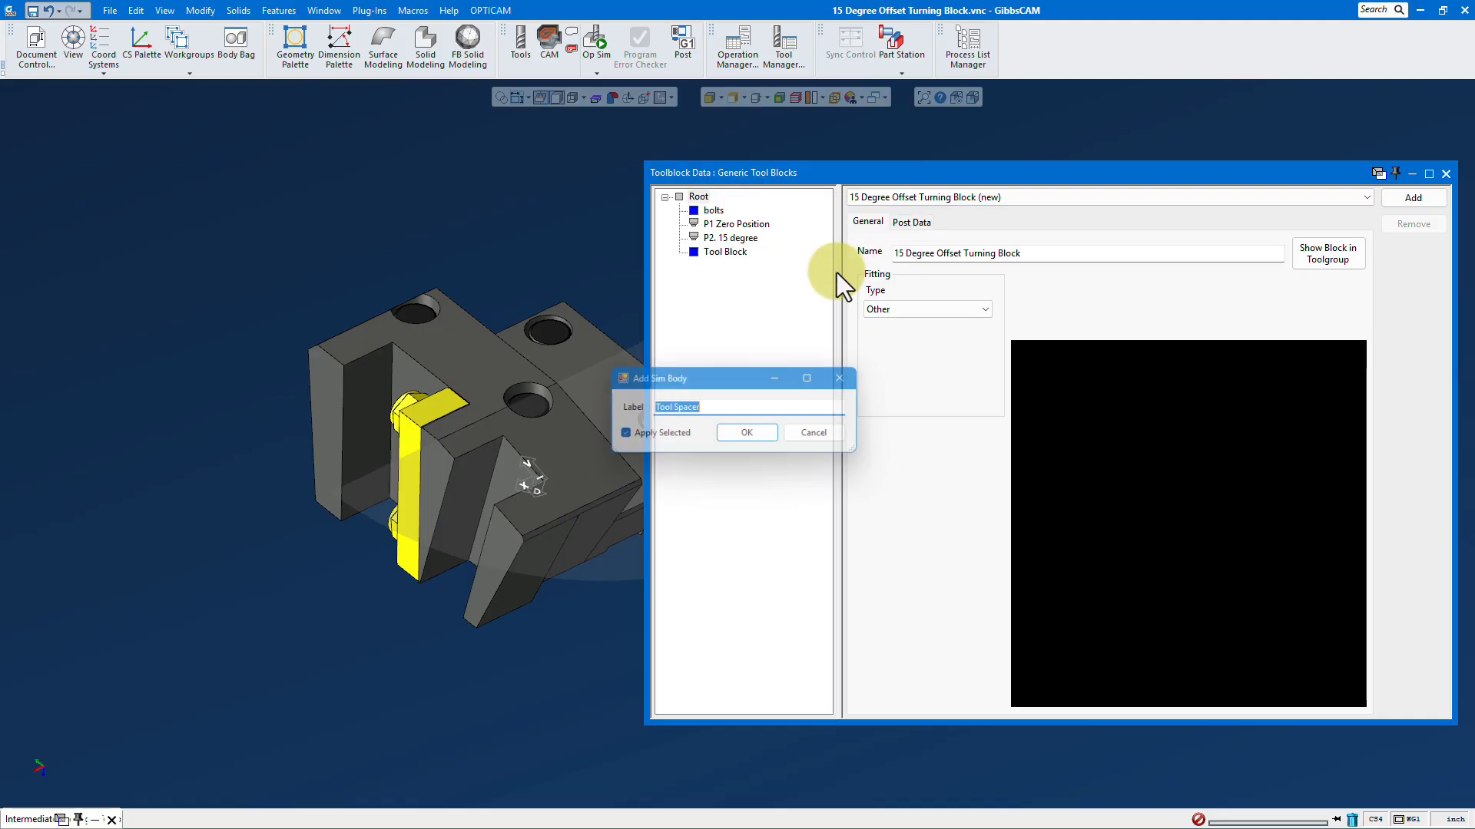
click(756, 434)
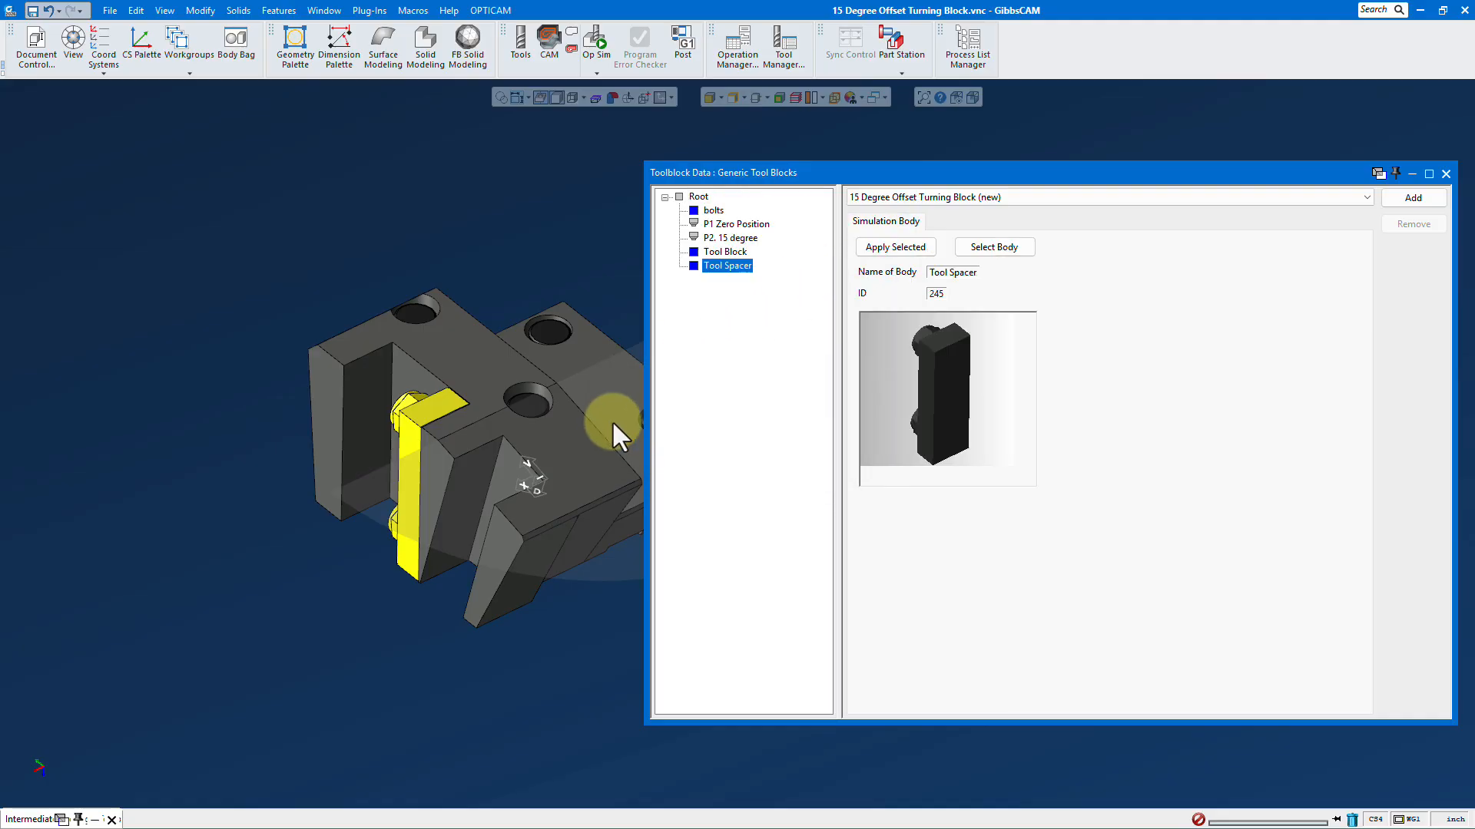
Display the tool list and preview the 15 Degree Offset Turning Block mounted in its toolgroup.
click(699, 197)
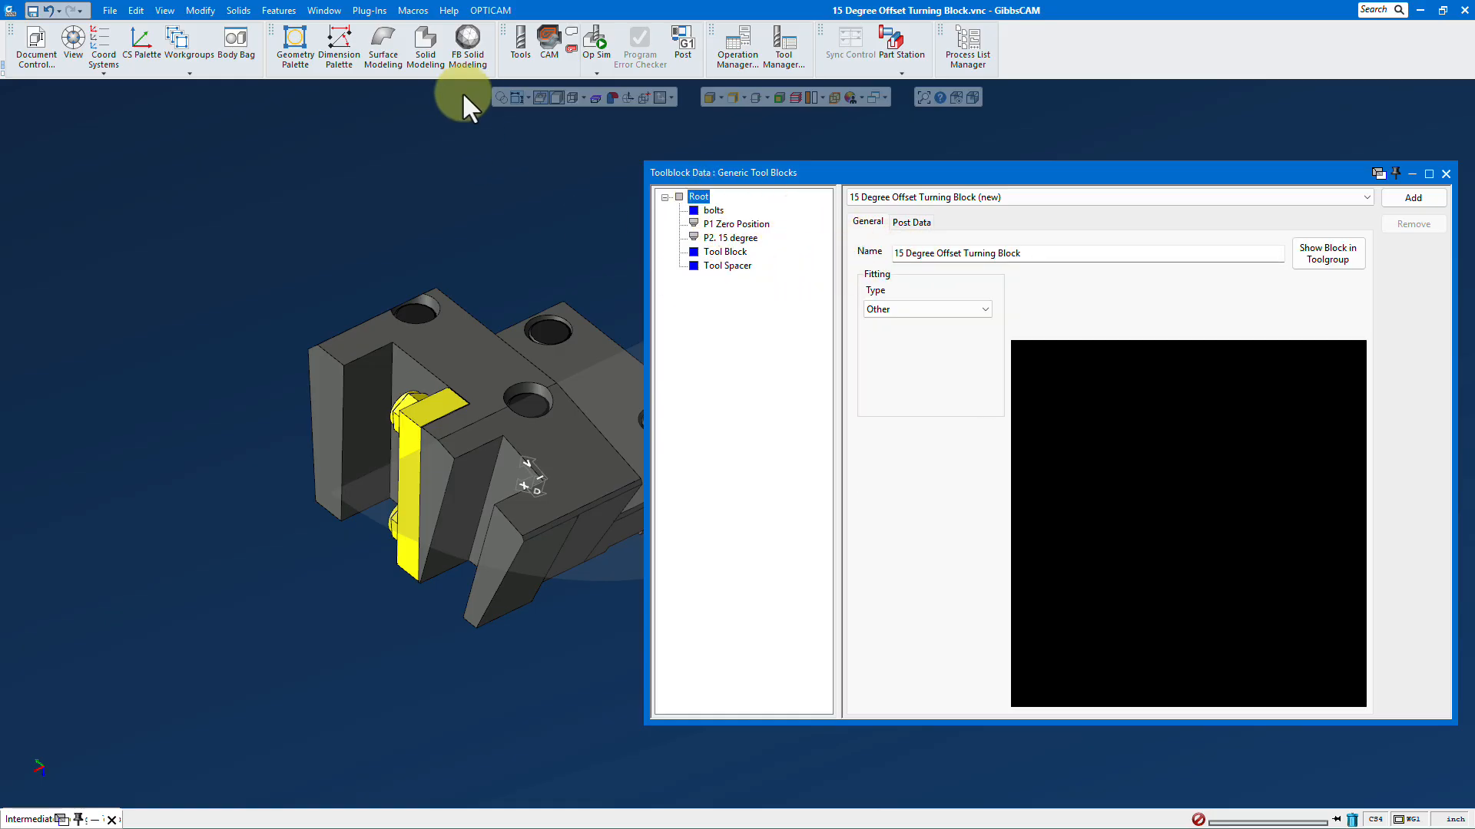
click(527, 47)
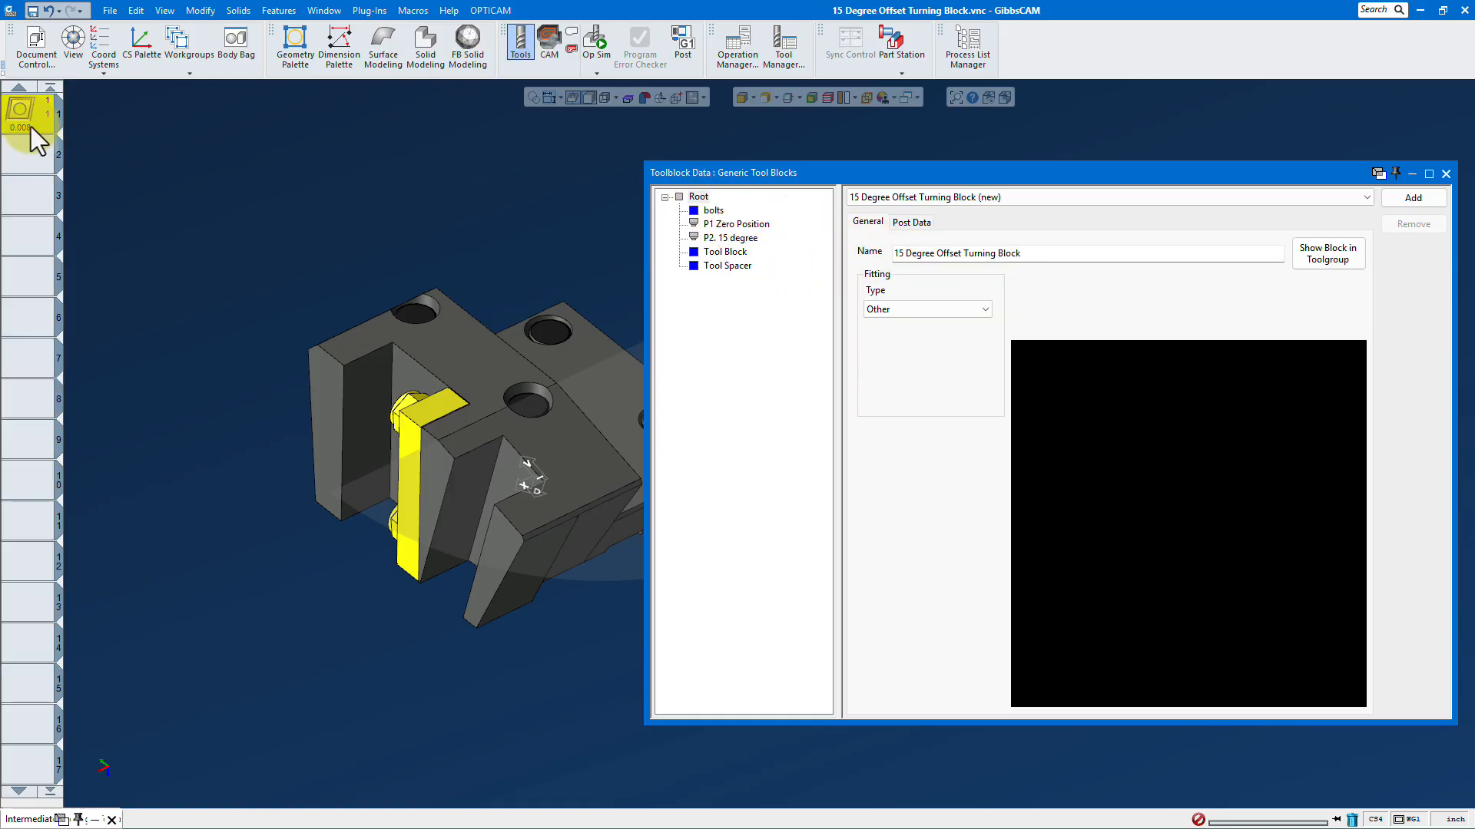
click(329, 242)
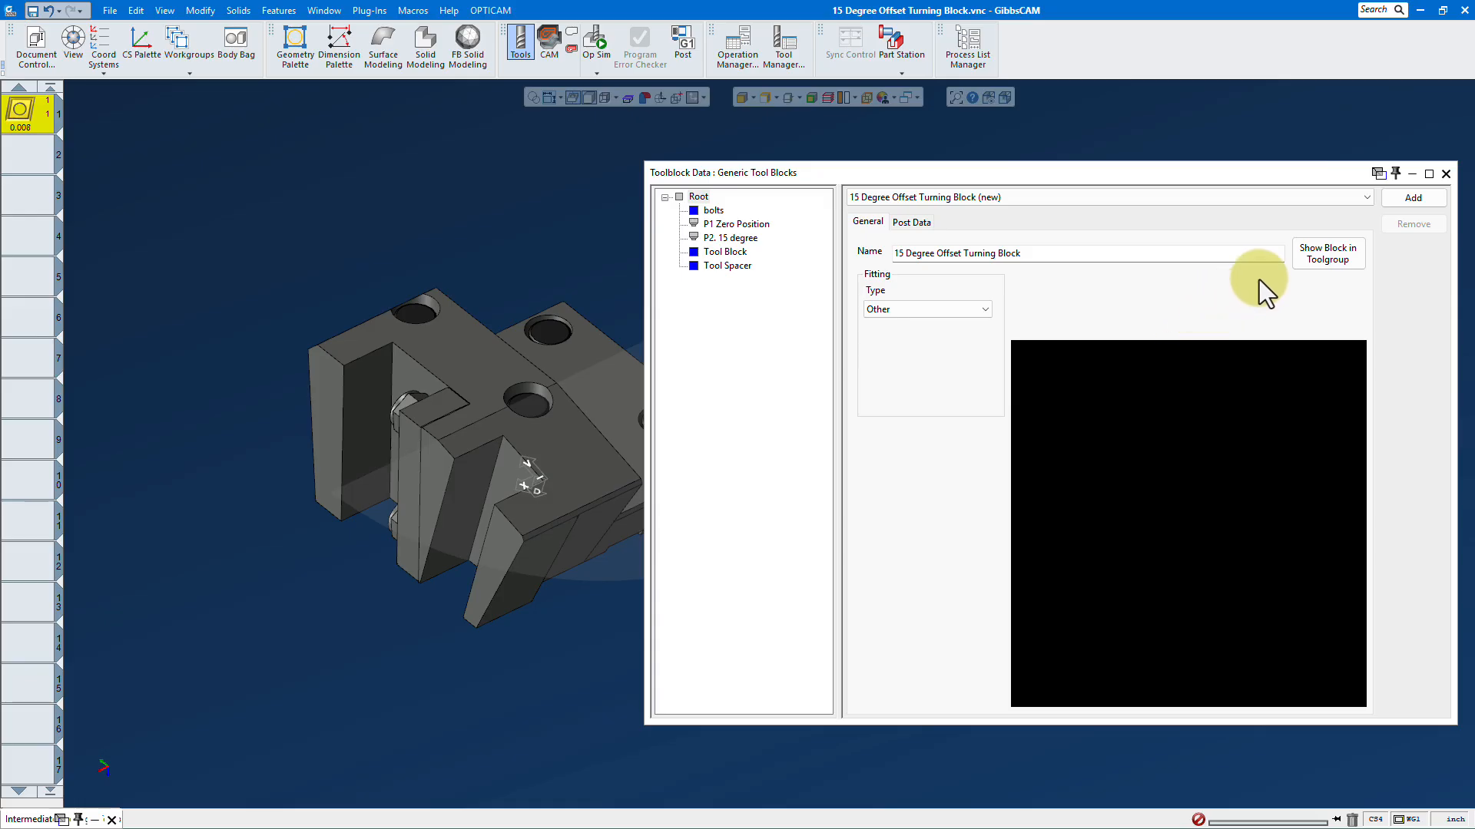
click(1328, 254)
drag(780, 271, 449, 178)
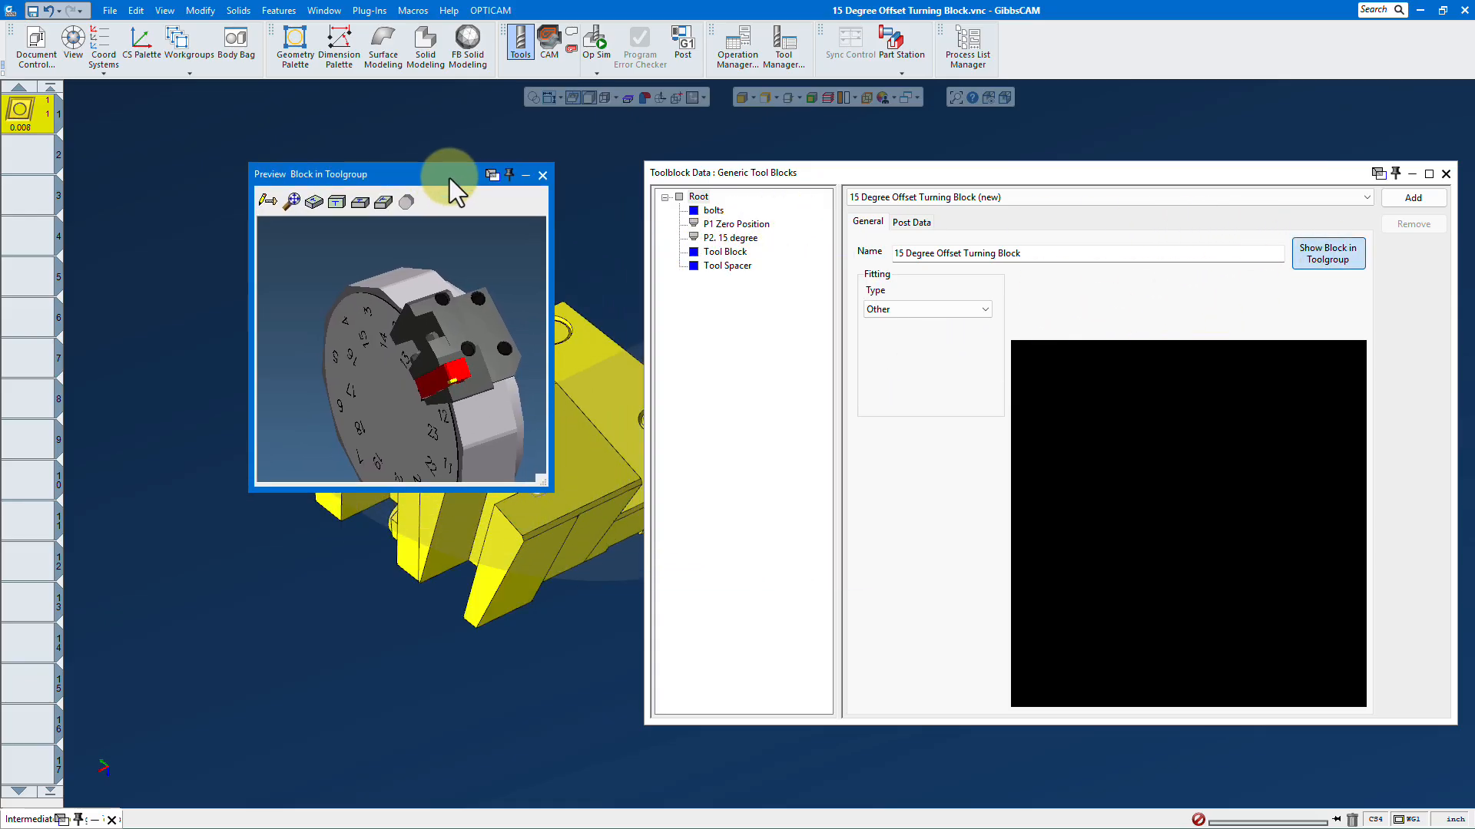
Inspect the block on the turret with the P1 Zero Position and P2. 15 degree receptors, and close the toolgroup preview.
drag(491, 374, 507, 230)
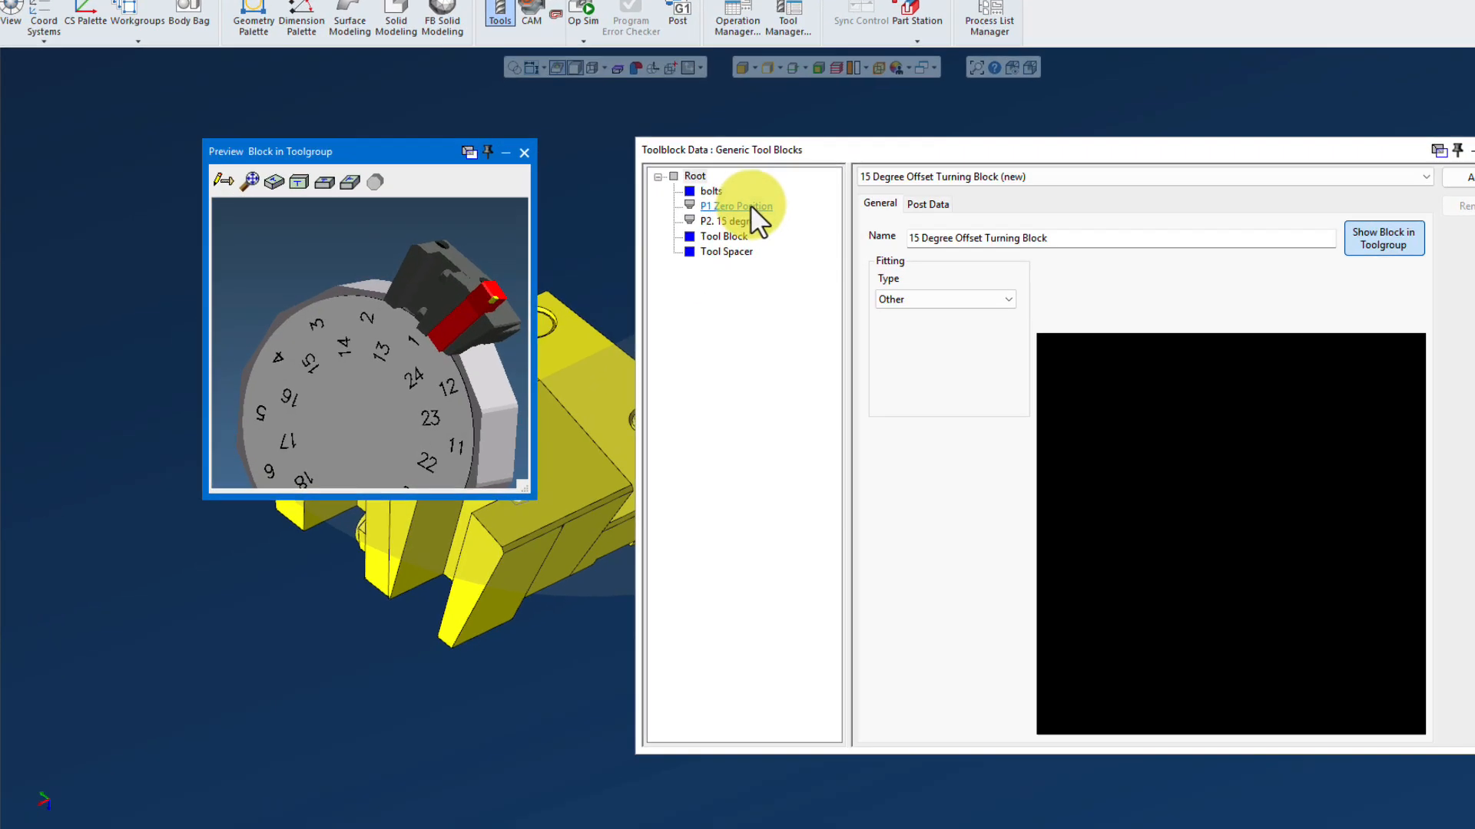
click(741, 222)
drag(278, 361, 325, 303)
click(748, 193)
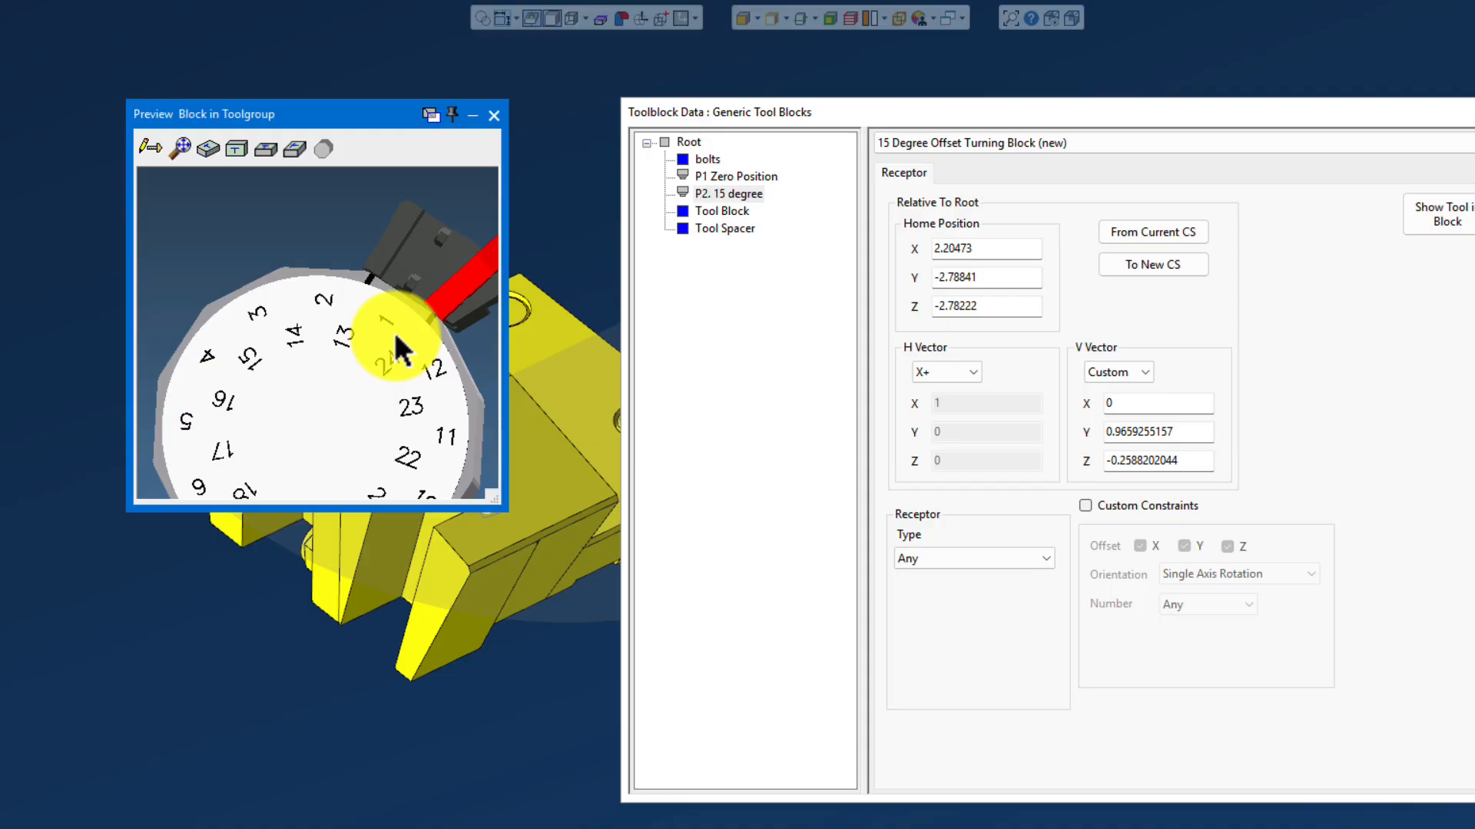
click(494, 115)
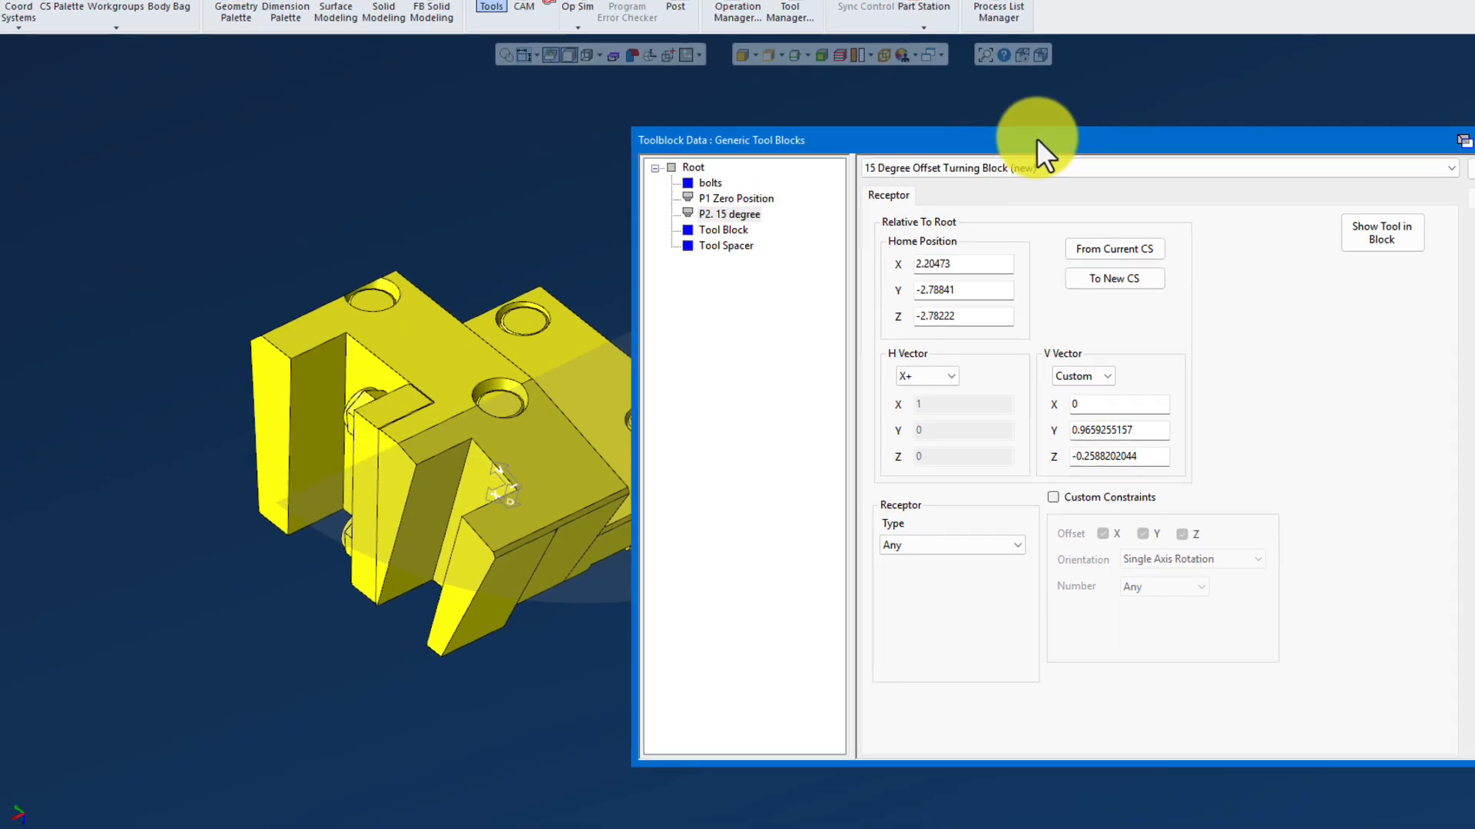
Add the 15 Degree Offset Turning Block to the Generic Tool Blocks library and close the toolblock library.
drag(1092, 112, 837, 133)
click(1212, 208)
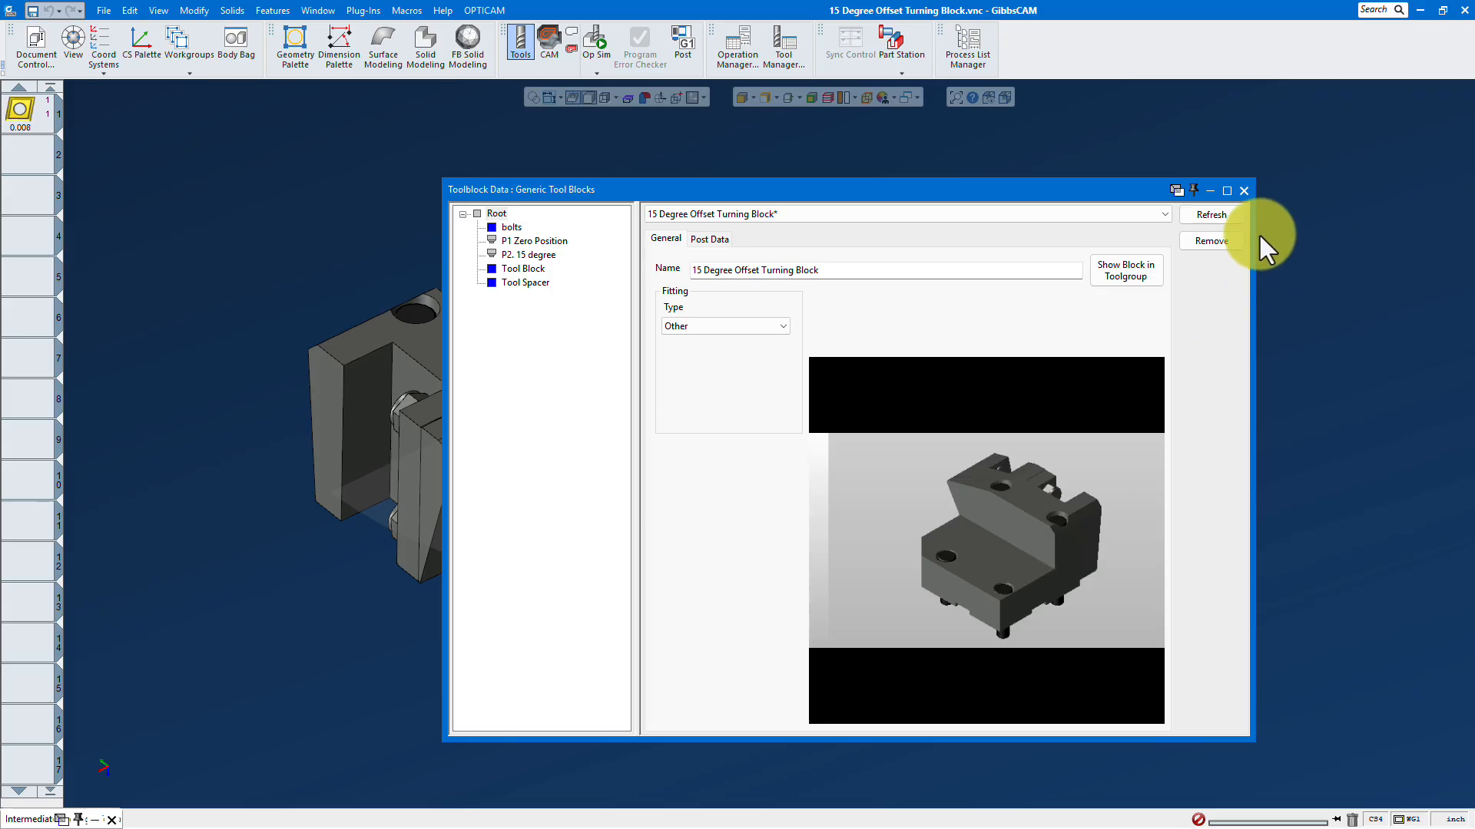
click(1244, 190)
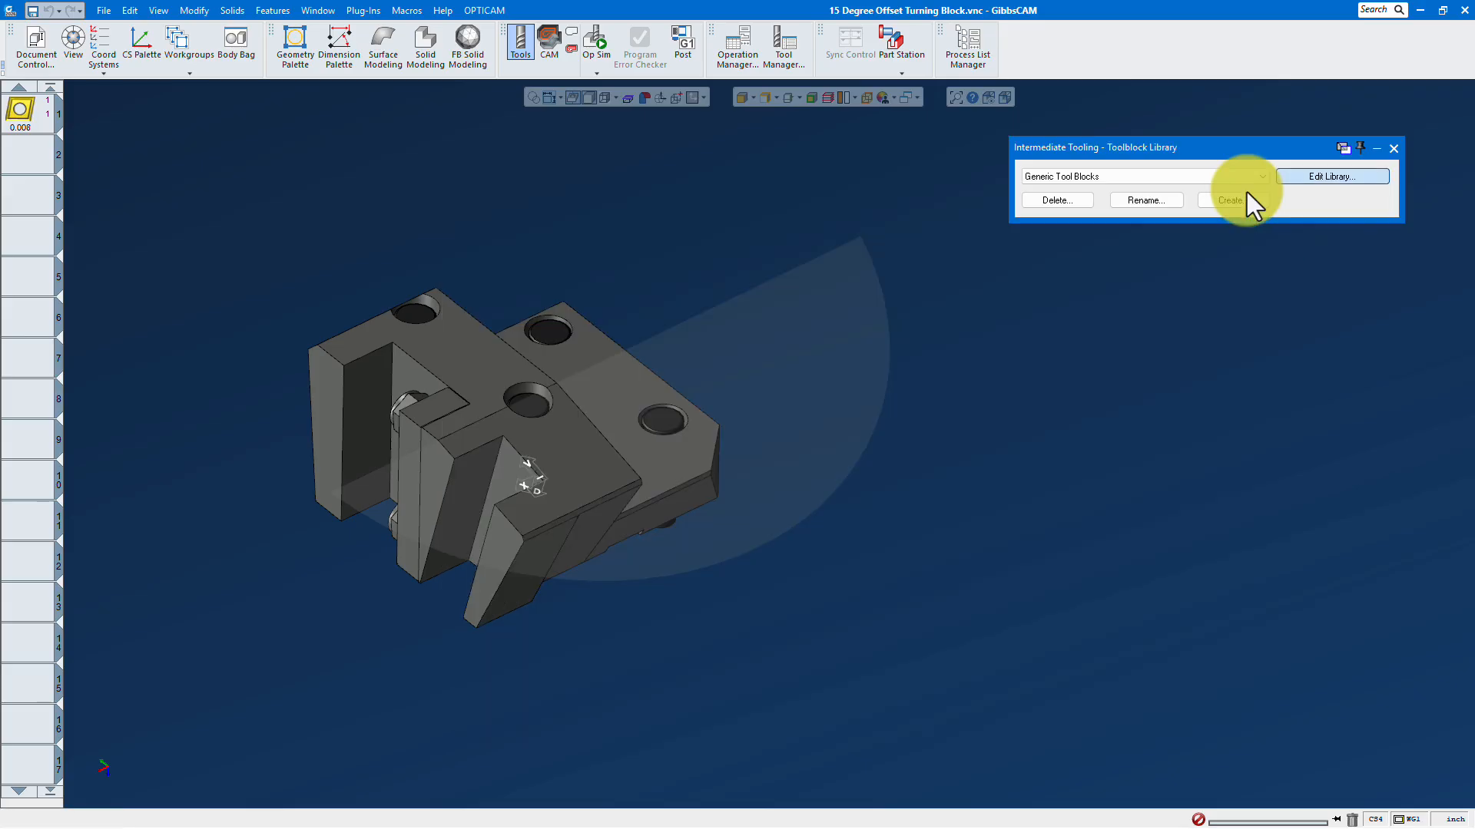
click(1392, 145)
scroll(1183, 337, down, 2)
scroll(748, 435, up, 5)
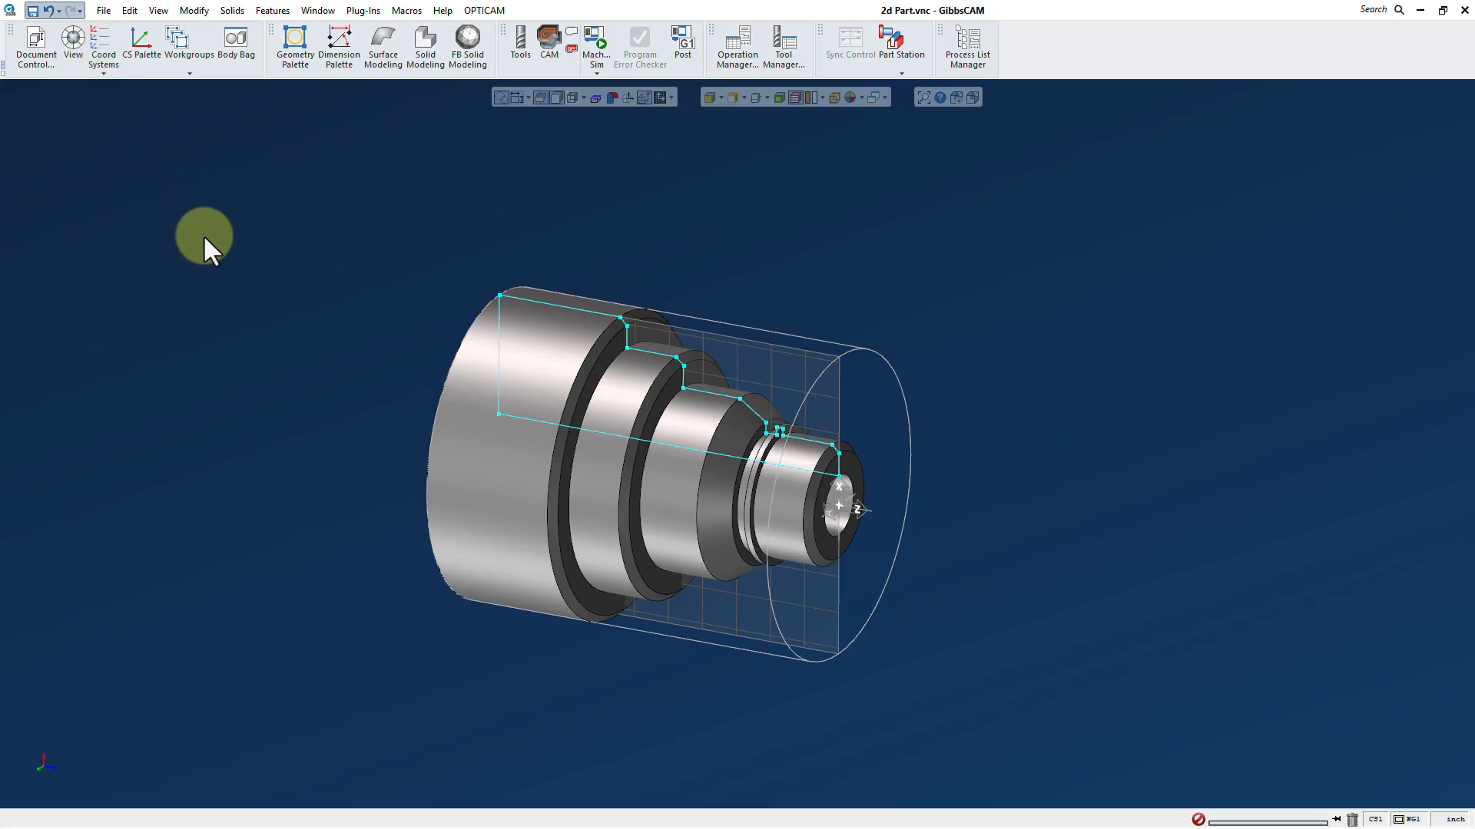
Open the Doosan Lynx 2100 LYSA machine data for editing from the intermediate tooling machine library.
click(102, 11)
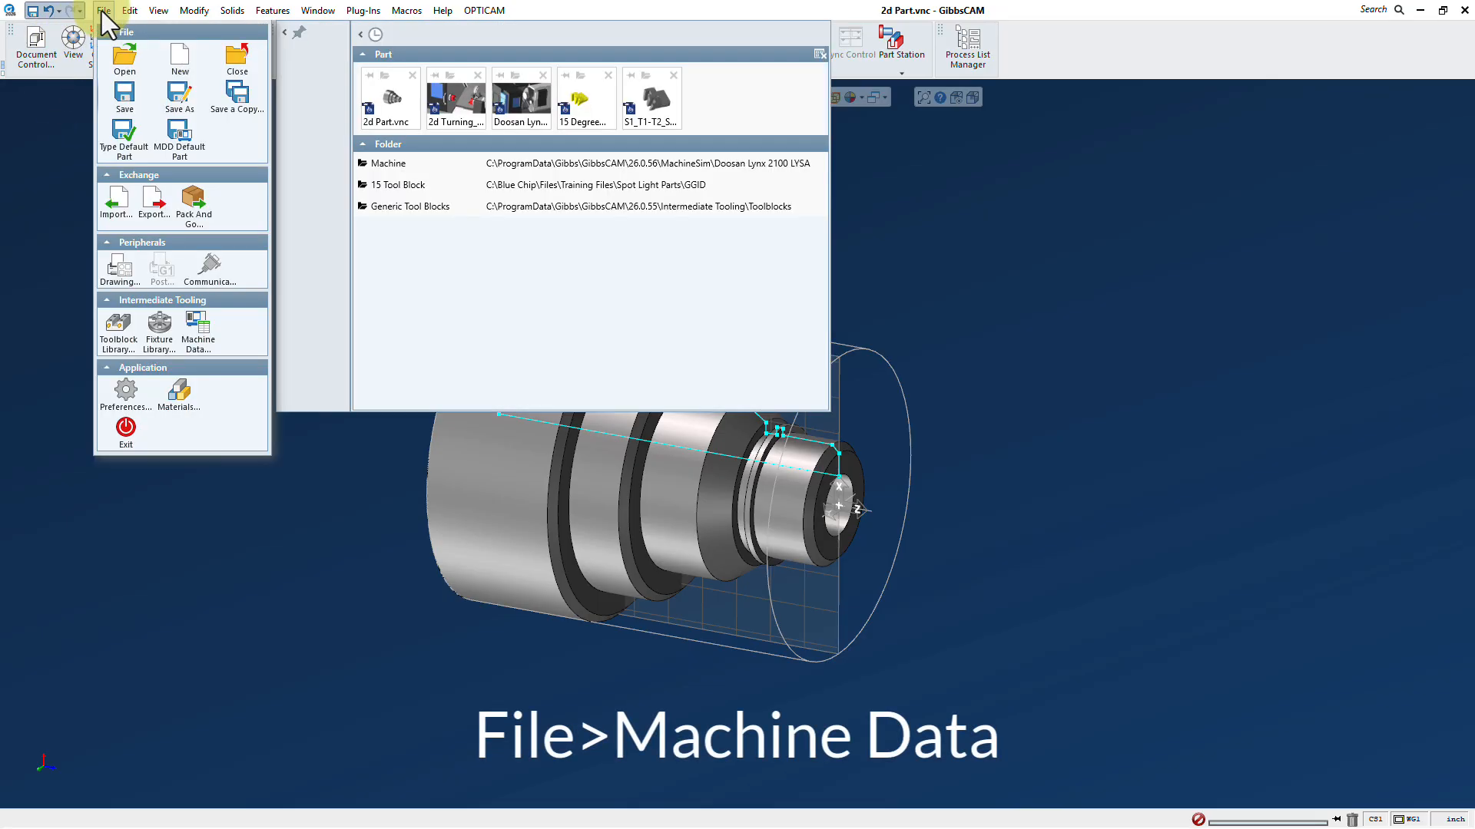
click(202, 332)
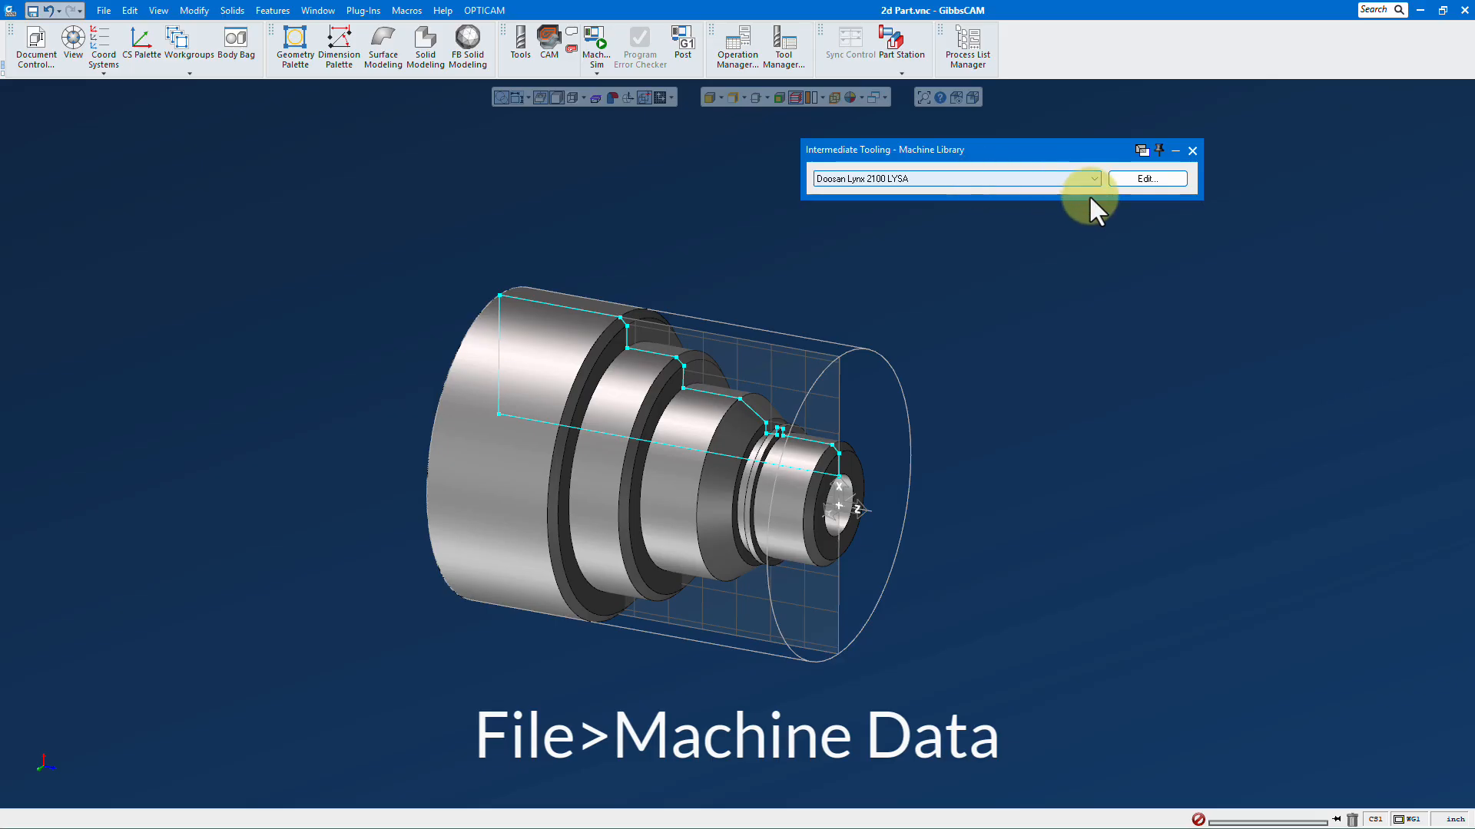
click(1147, 178)
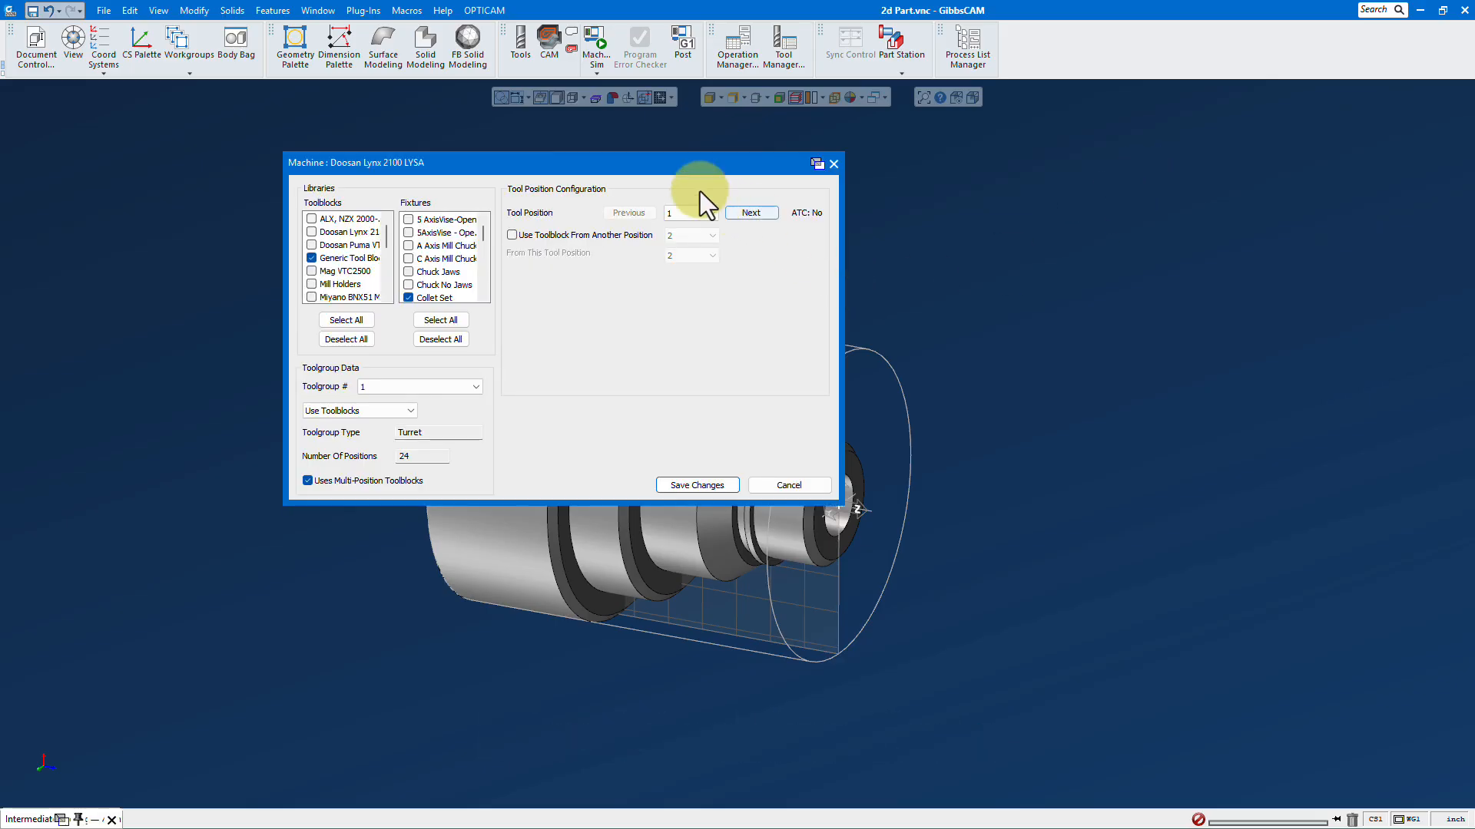
drag(676, 163, 818, 155)
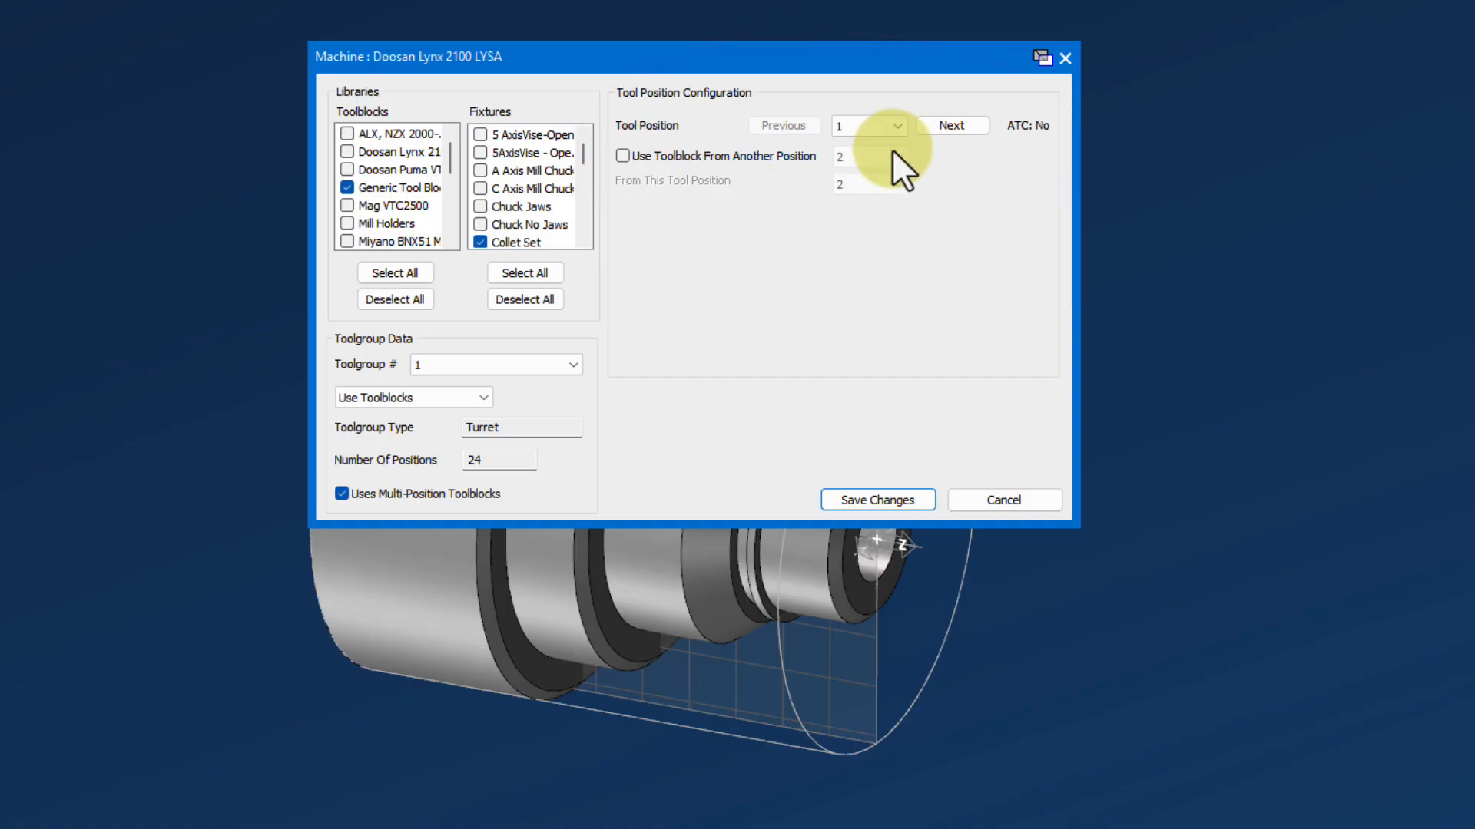
Show the configuration of tool position 24 and check which position's toolblock and receptor it uses.
click(897, 126)
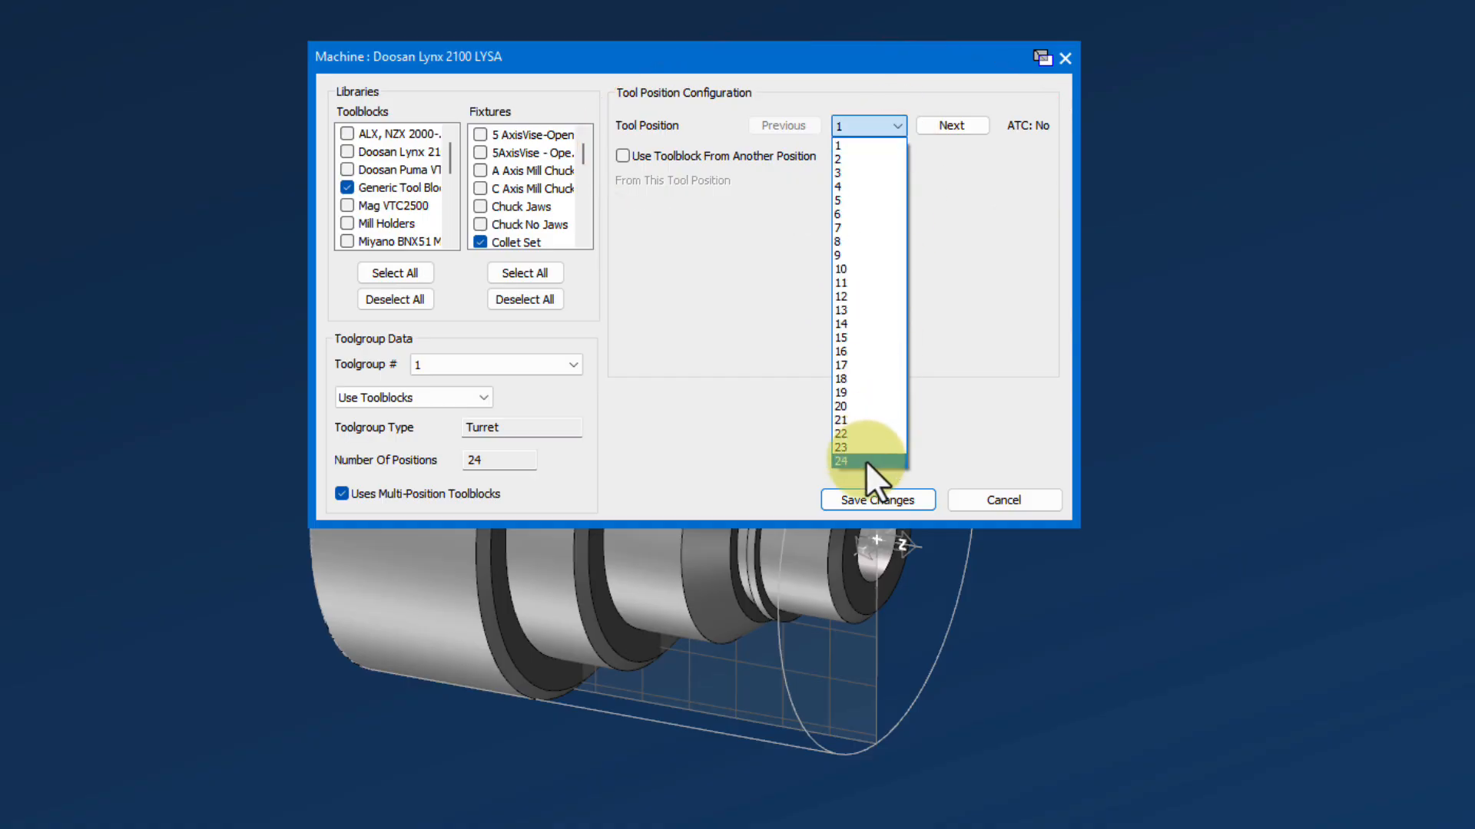
click(865, 460)
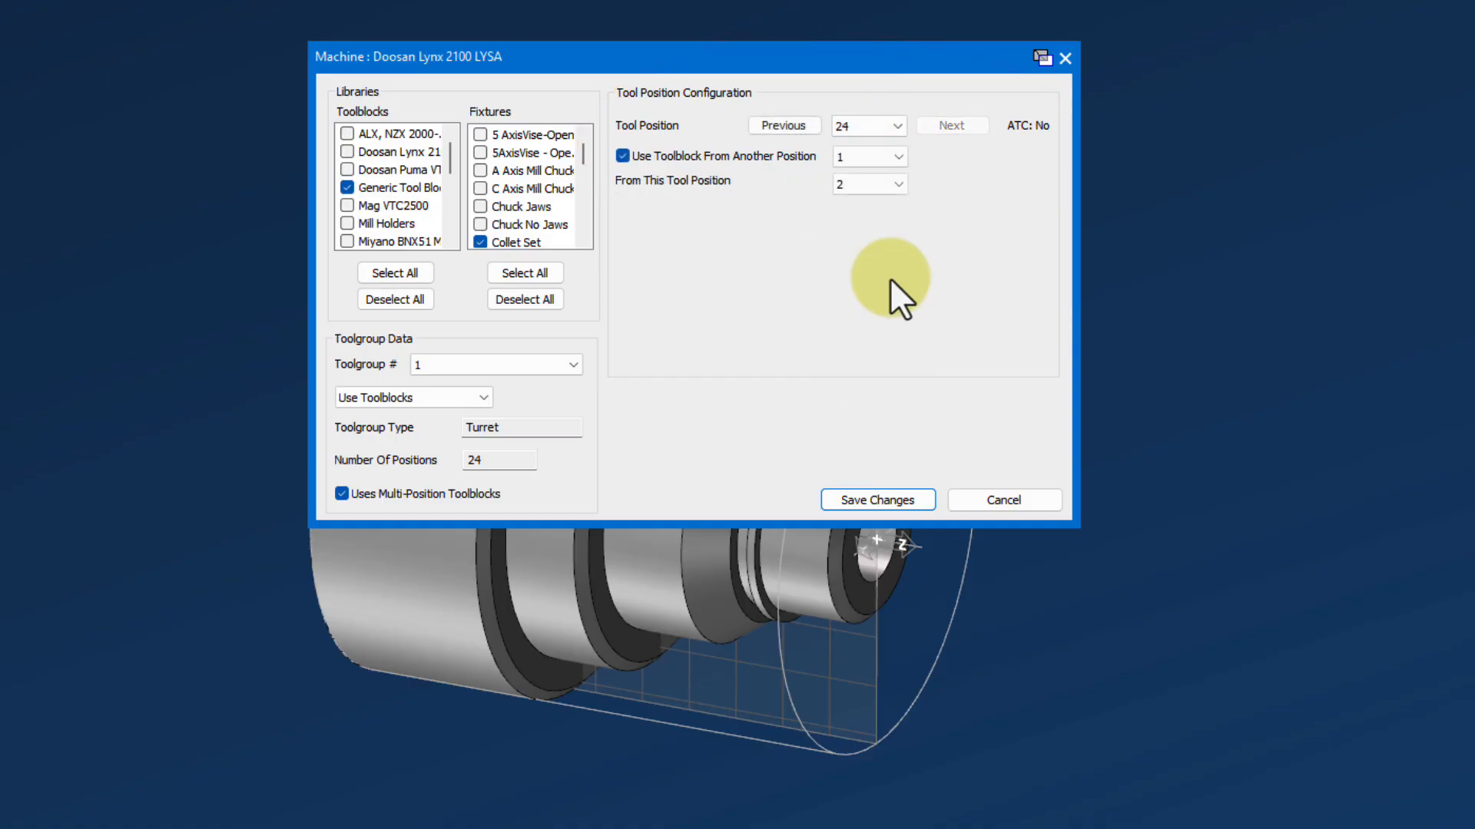
click(881, 186)
click(884, 191)
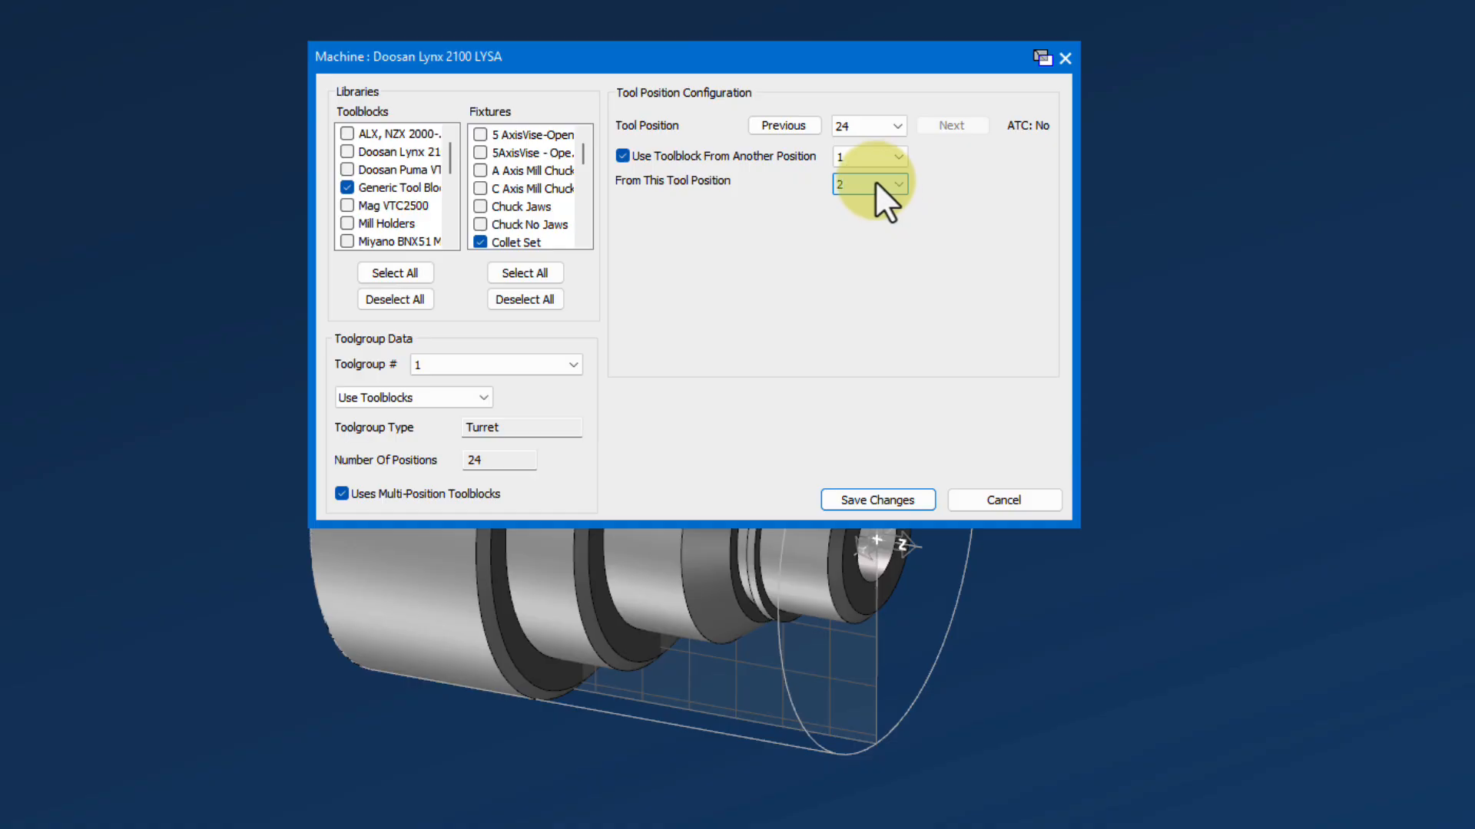
Review the tool positions from 23 back to 12, save the machine data and close the machine library.
click(779, 124)
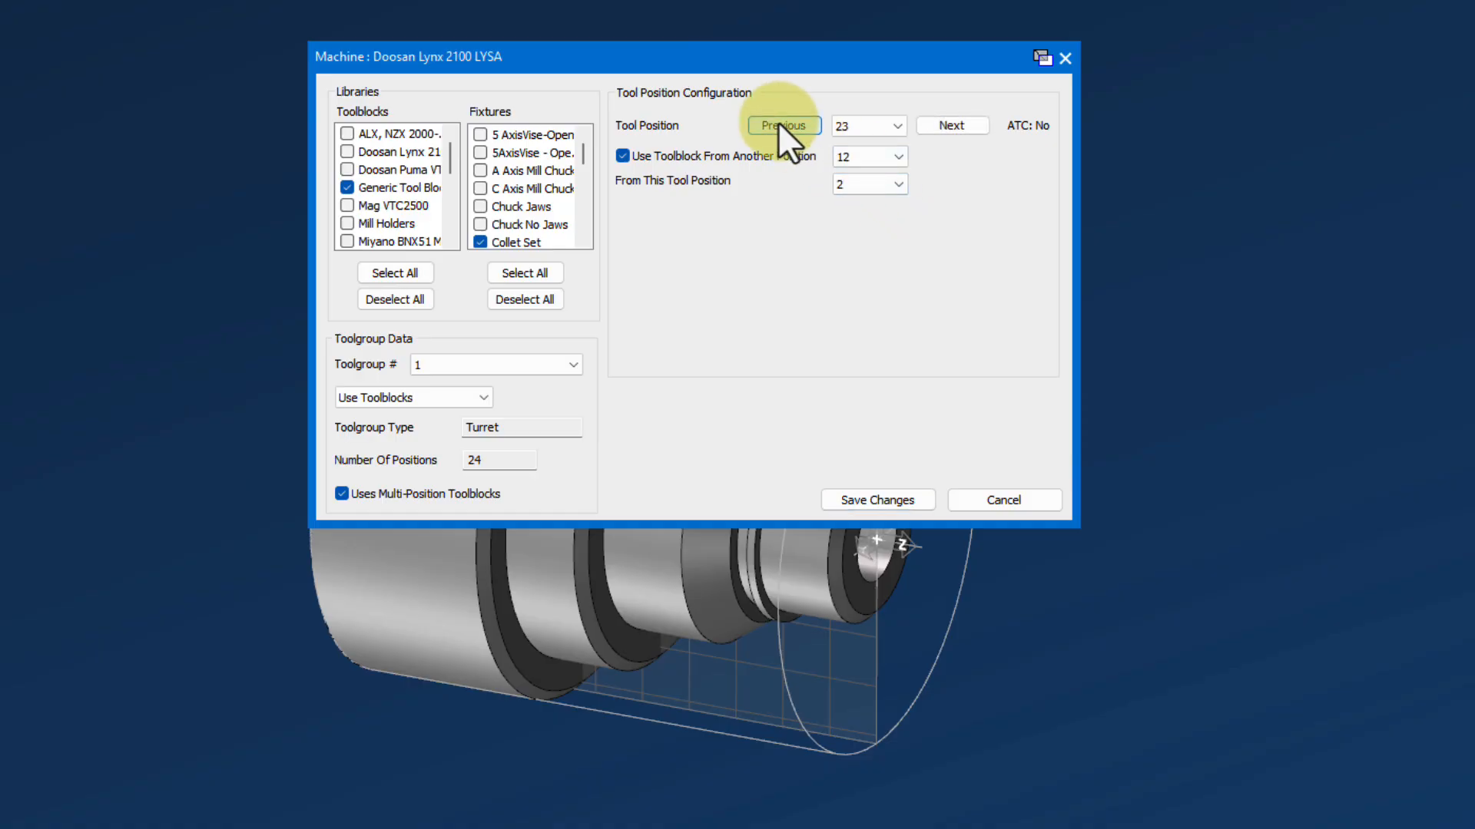
click(778, 124)
click(778, 124)
click(778, 123)
click(777, 124)
click(778, 123)
click(778, 124)
click(777, 123)
click(778, 123)
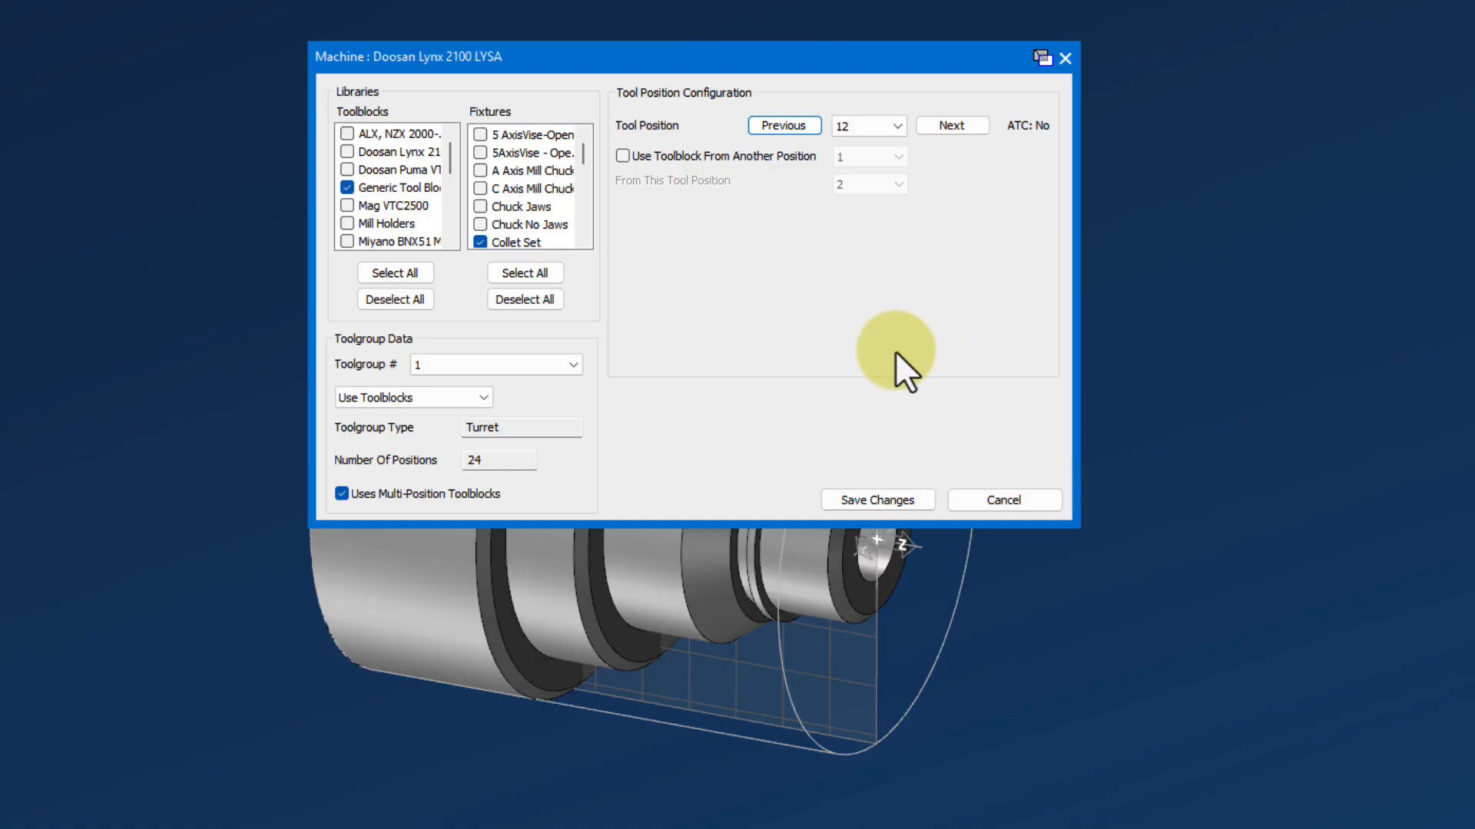
click(902, 501)
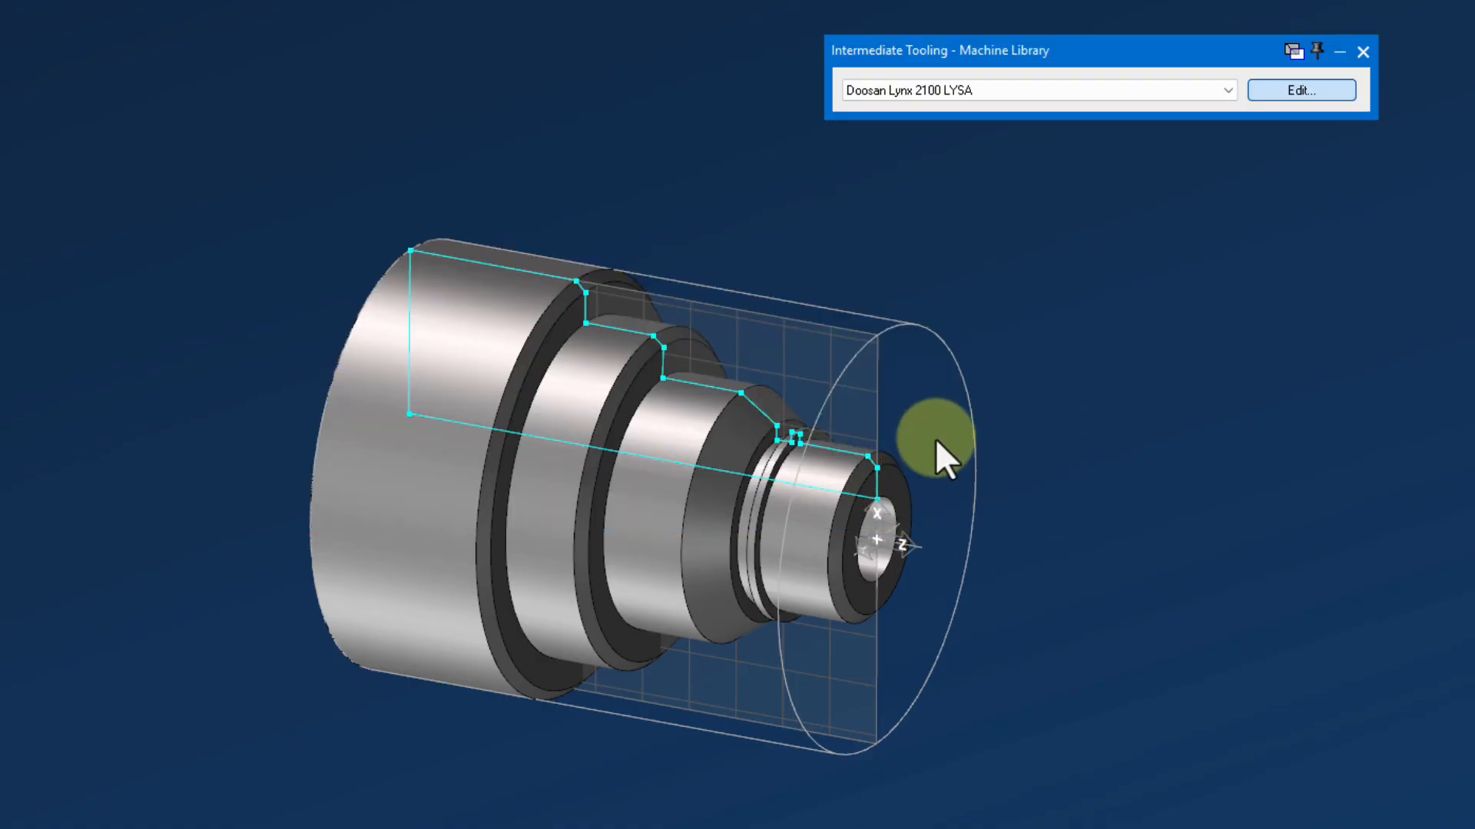
click(1363, 51)
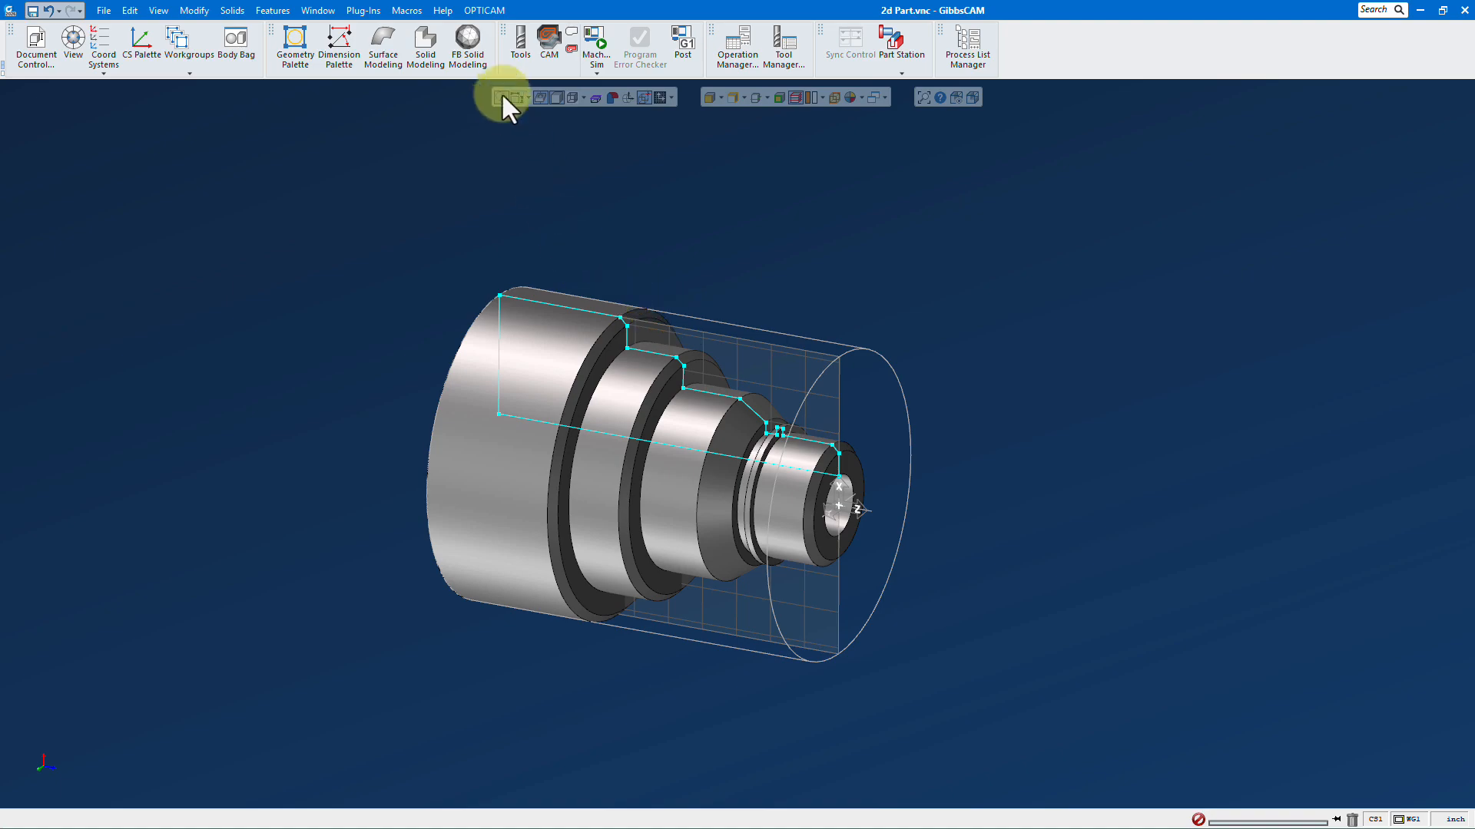
Display the tool and CAM lists, create turning tool #1 and assign it to Position 1.
click(524, 47)
click(543, 43)
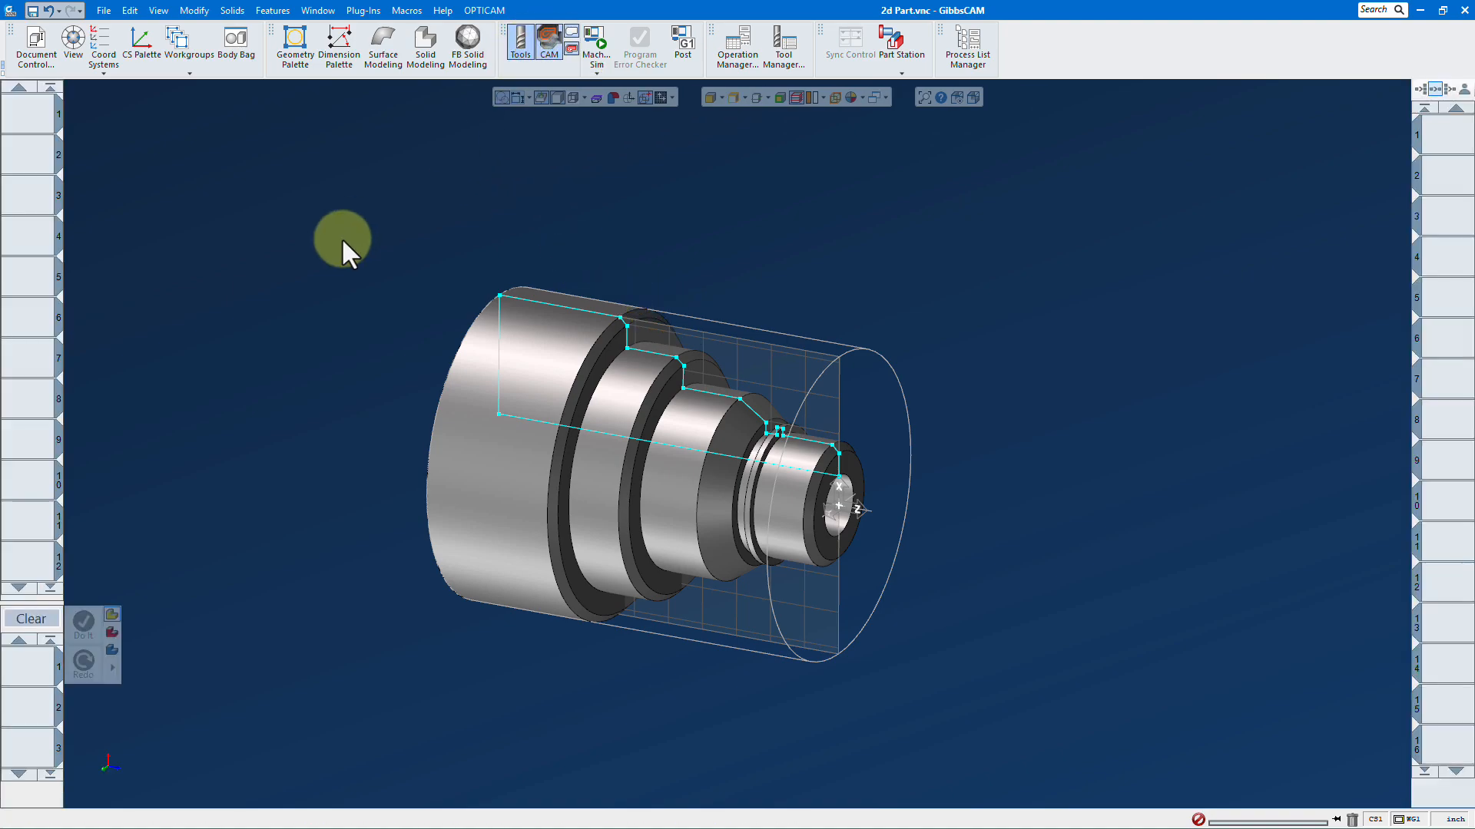
double_click(21, 107)
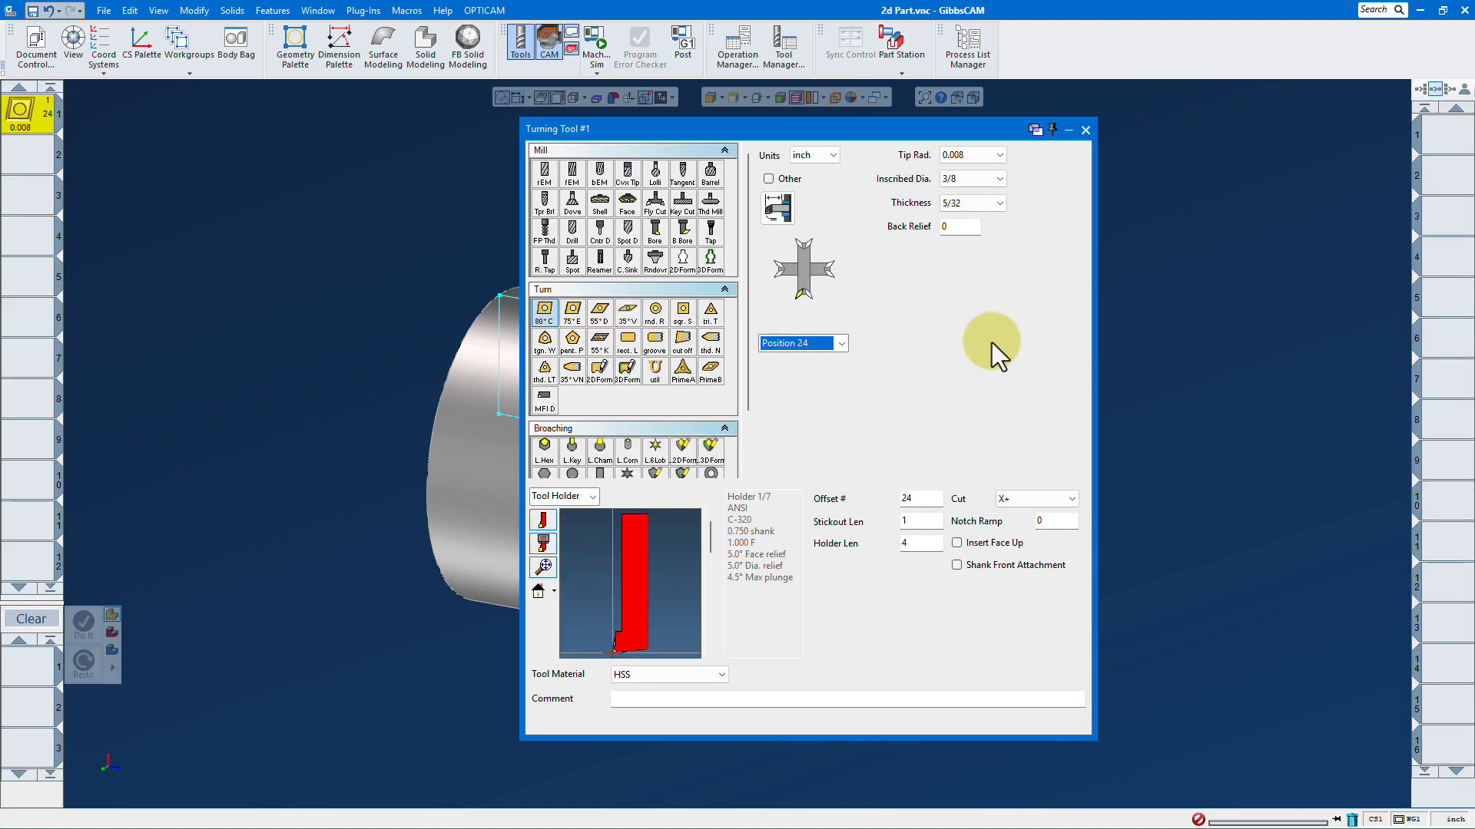
click(839, 342)
click(825, 364)
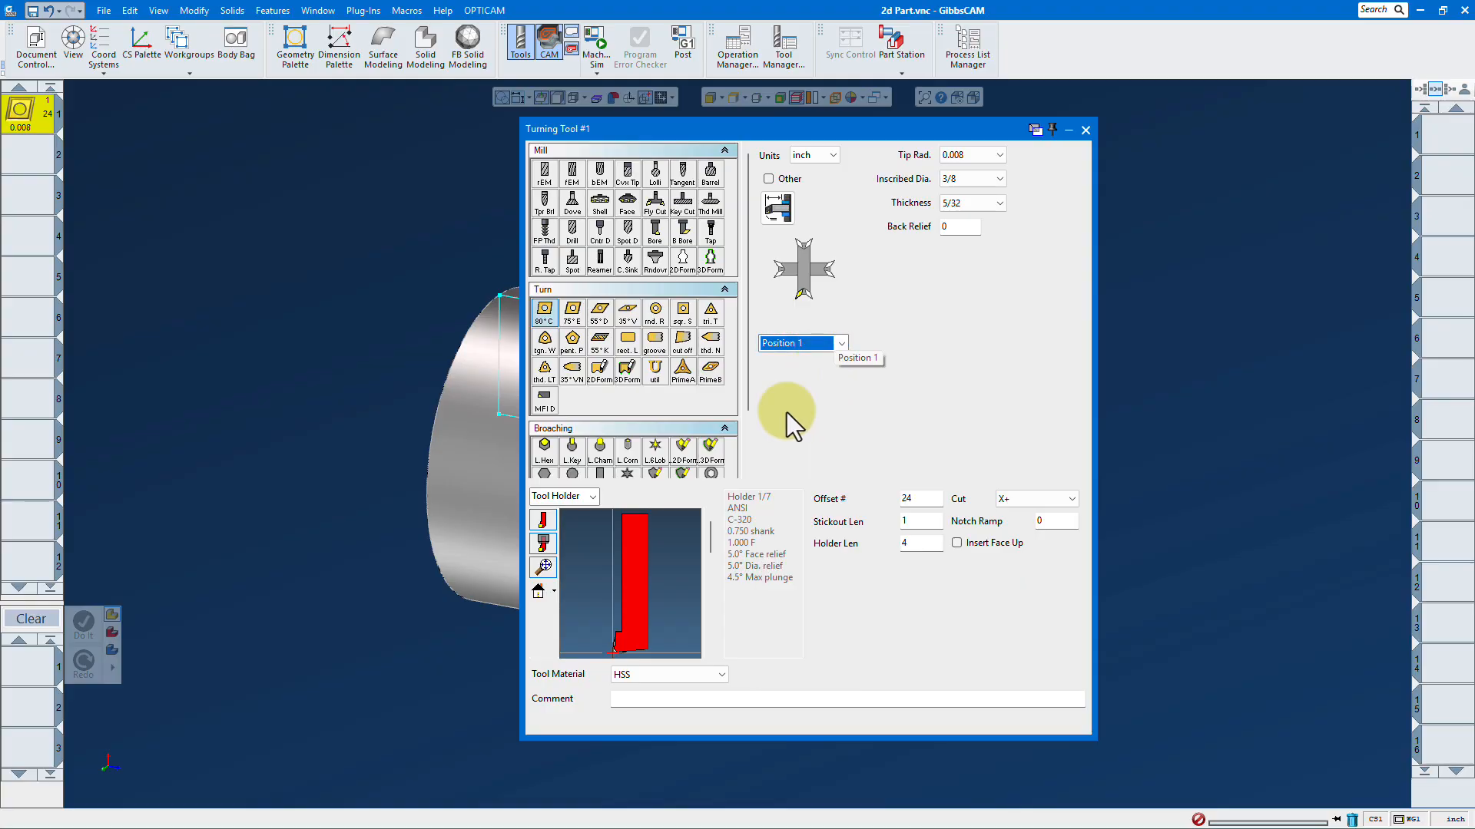
Mount turning tool #1 in the 15 Degree Offset Turning Block from Generic Tool Blocks and close the tool's setup.
click(773, 214)
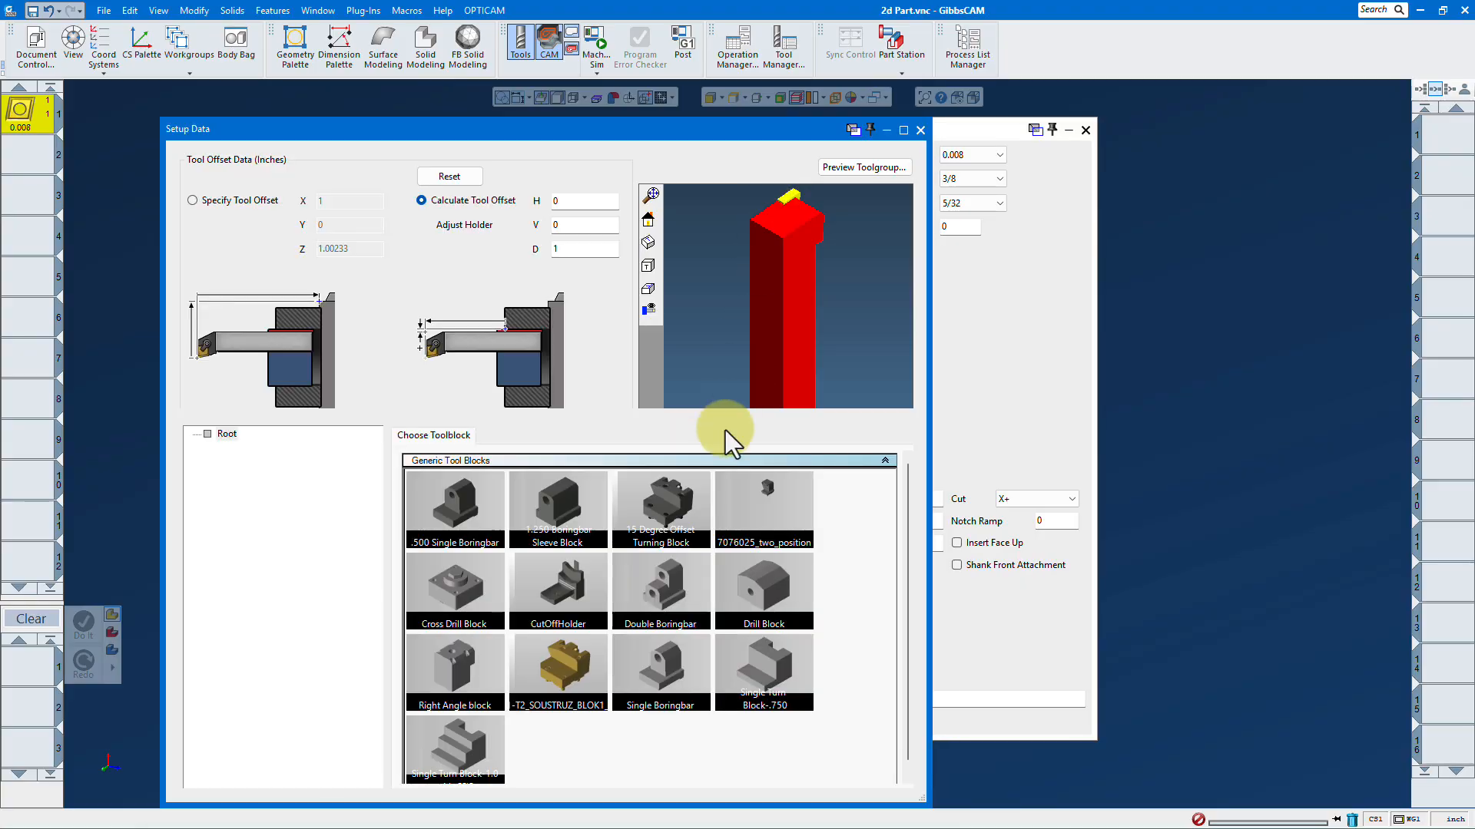
double_click(664, 510)
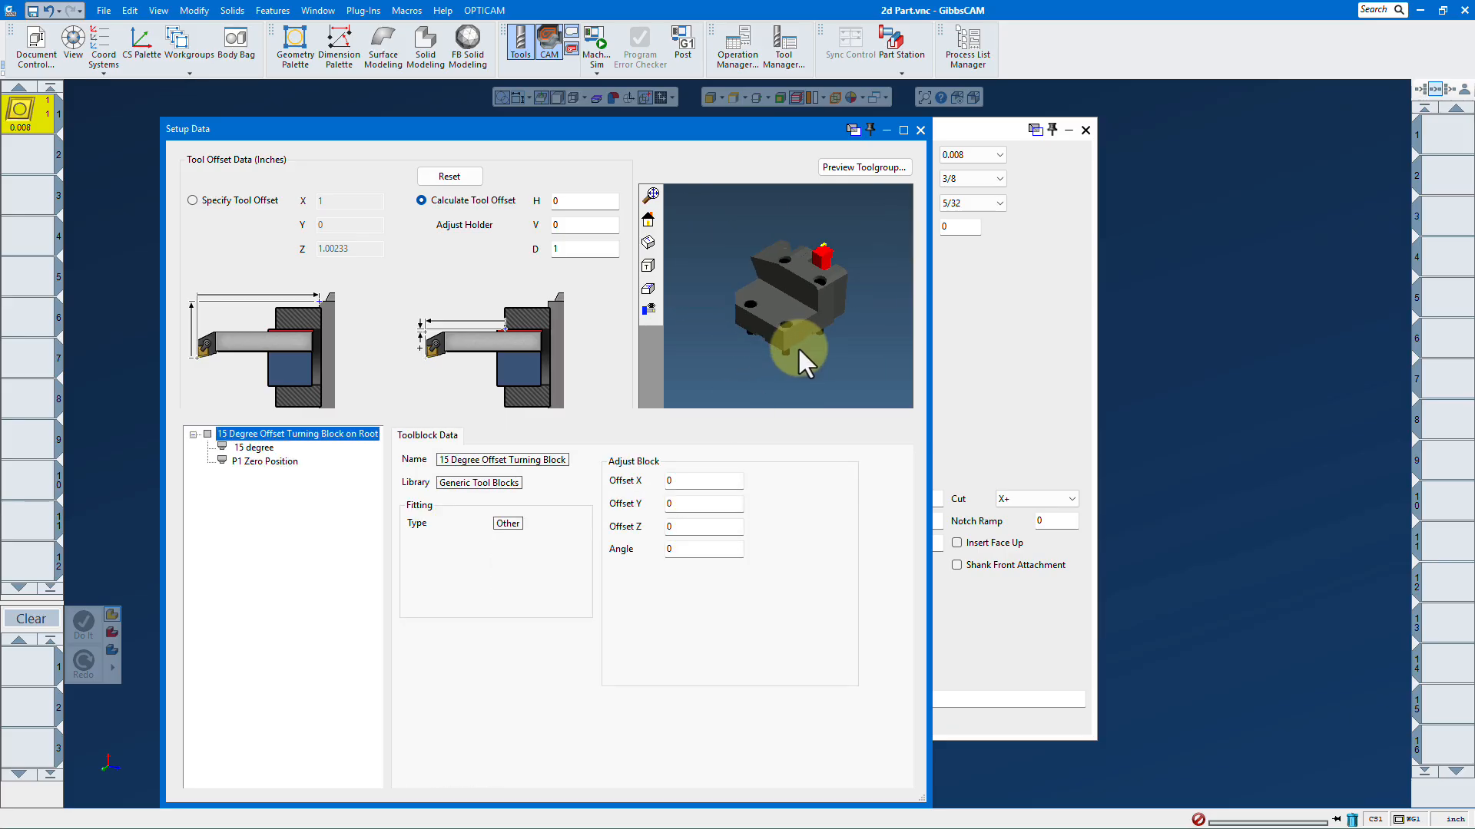
drag(804, 325, 889, 284)
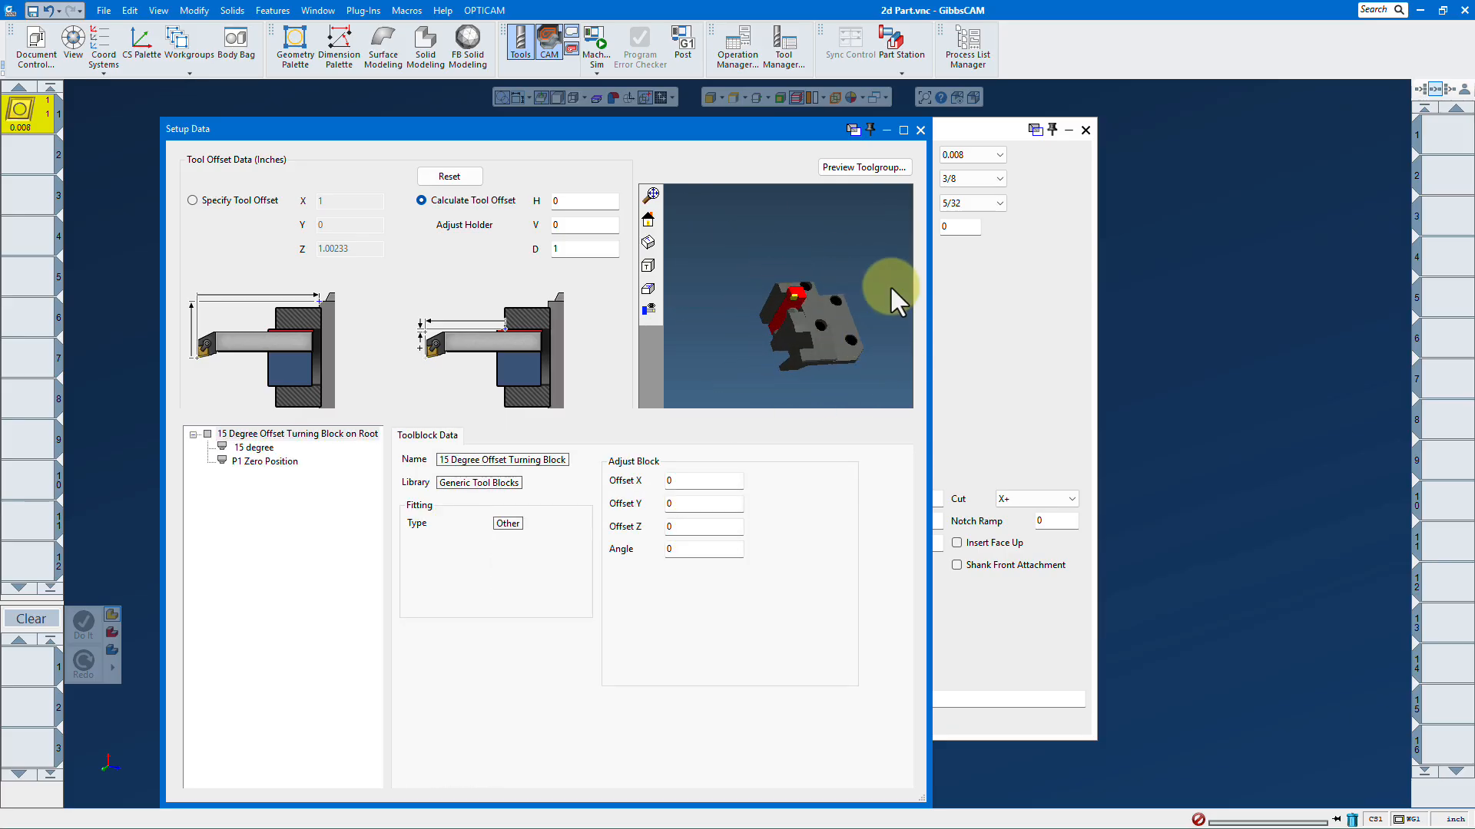
click(920, 131)
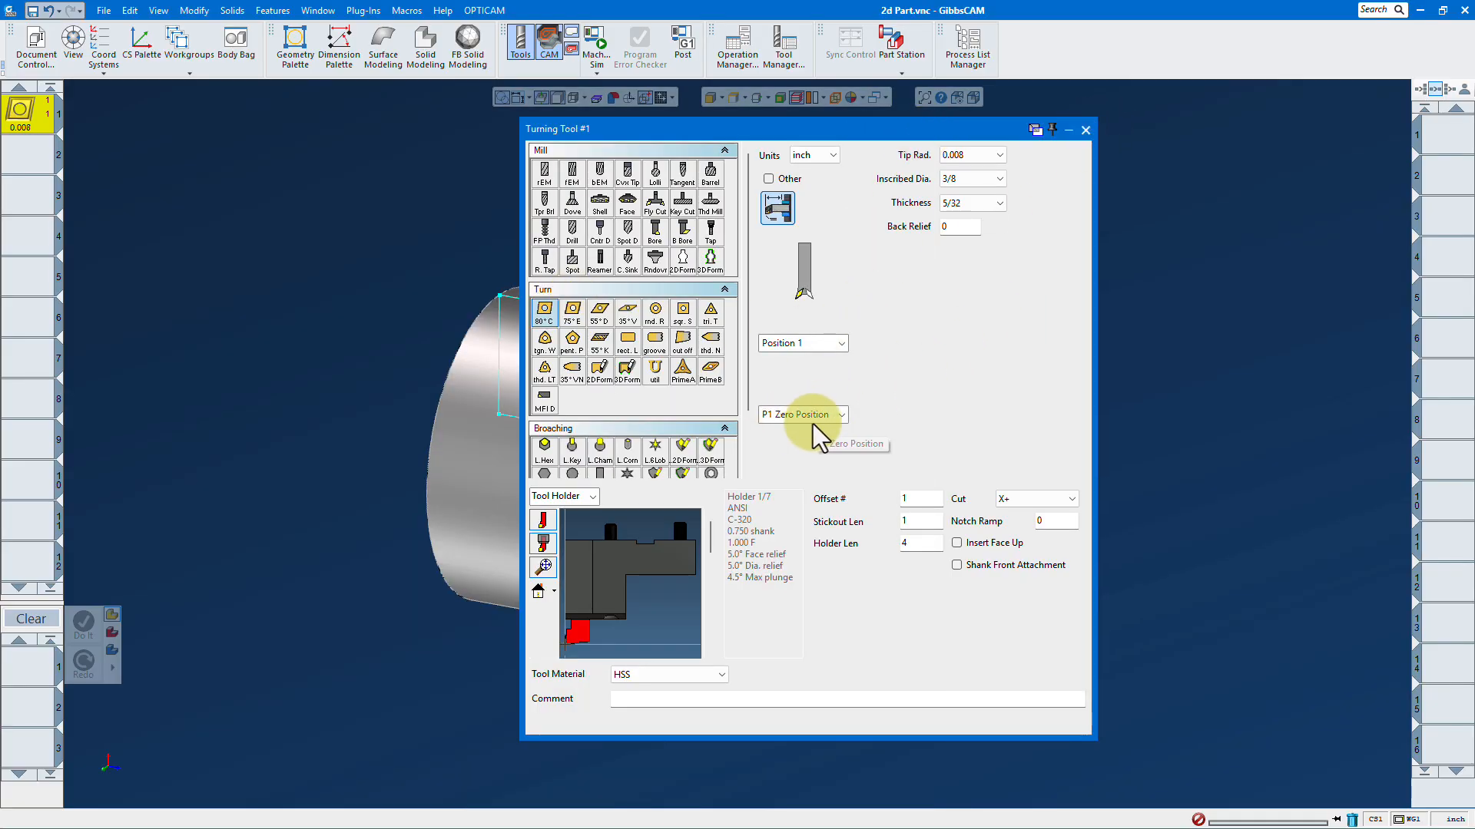
click(1085, 131)
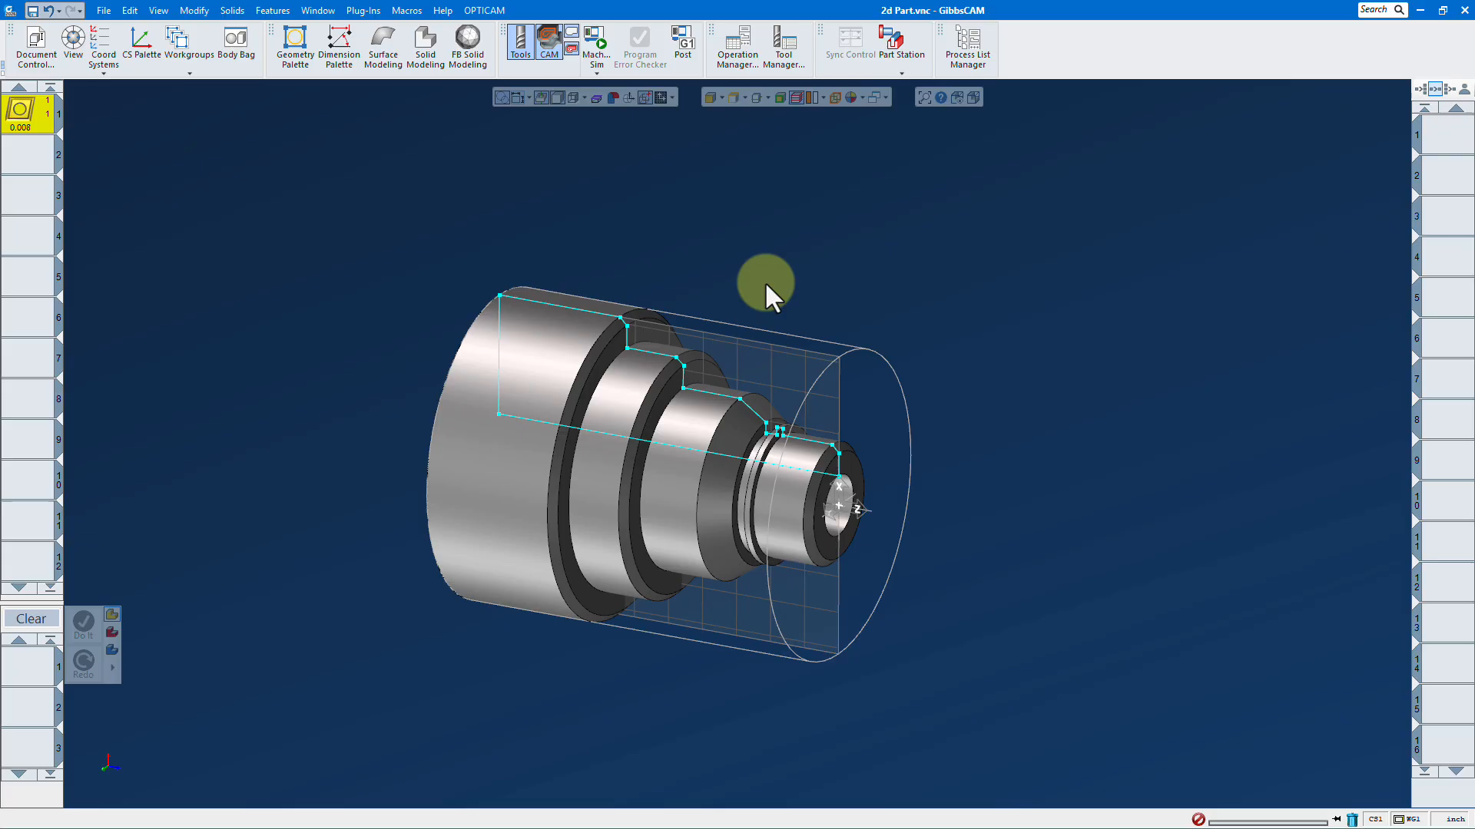
Create turning tool #2 at Position 24, inspect its mounting in the shared block and close the tool definition.
double_click(28, 157)
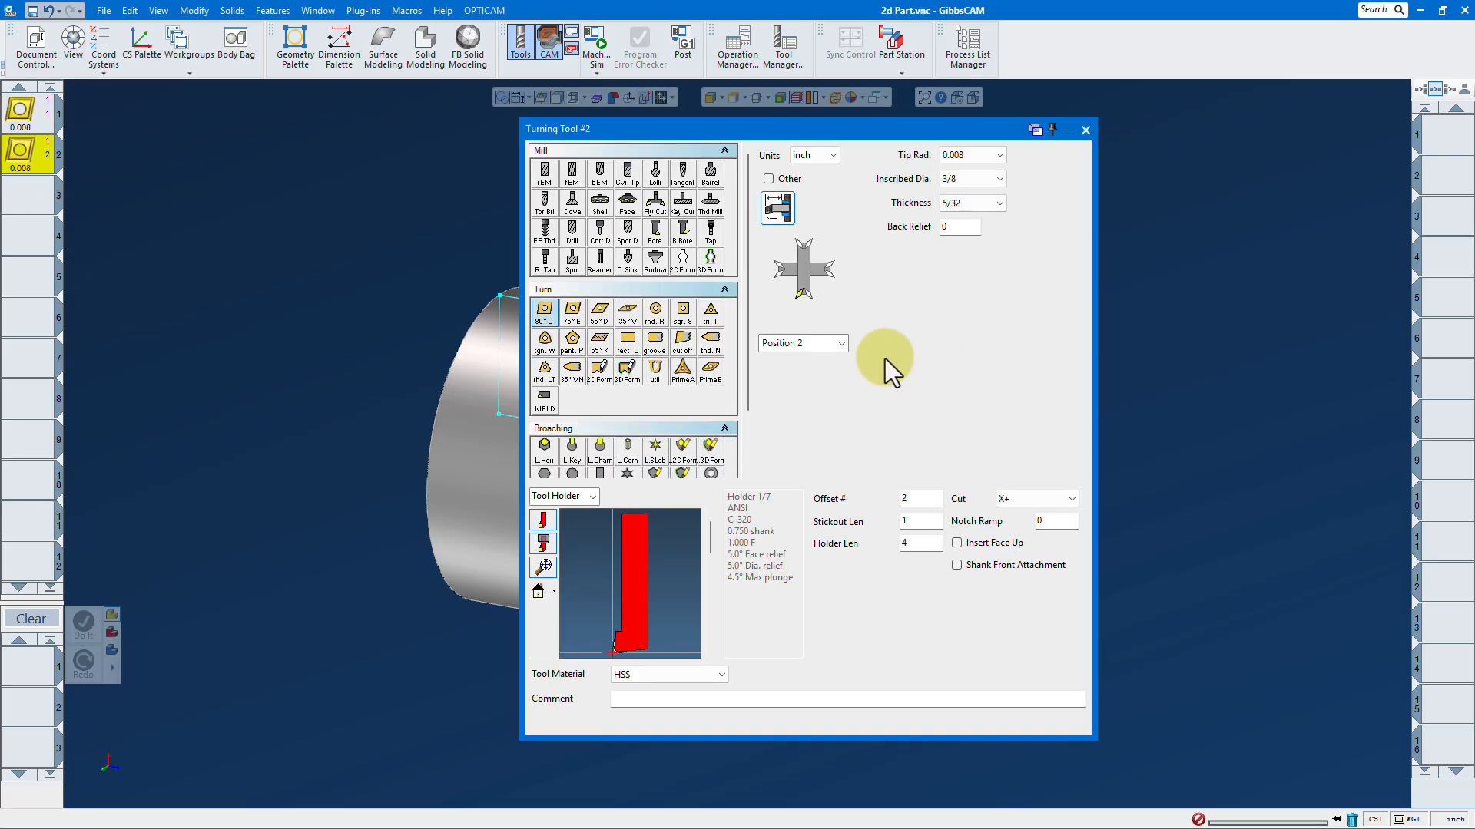
click(842, 344)
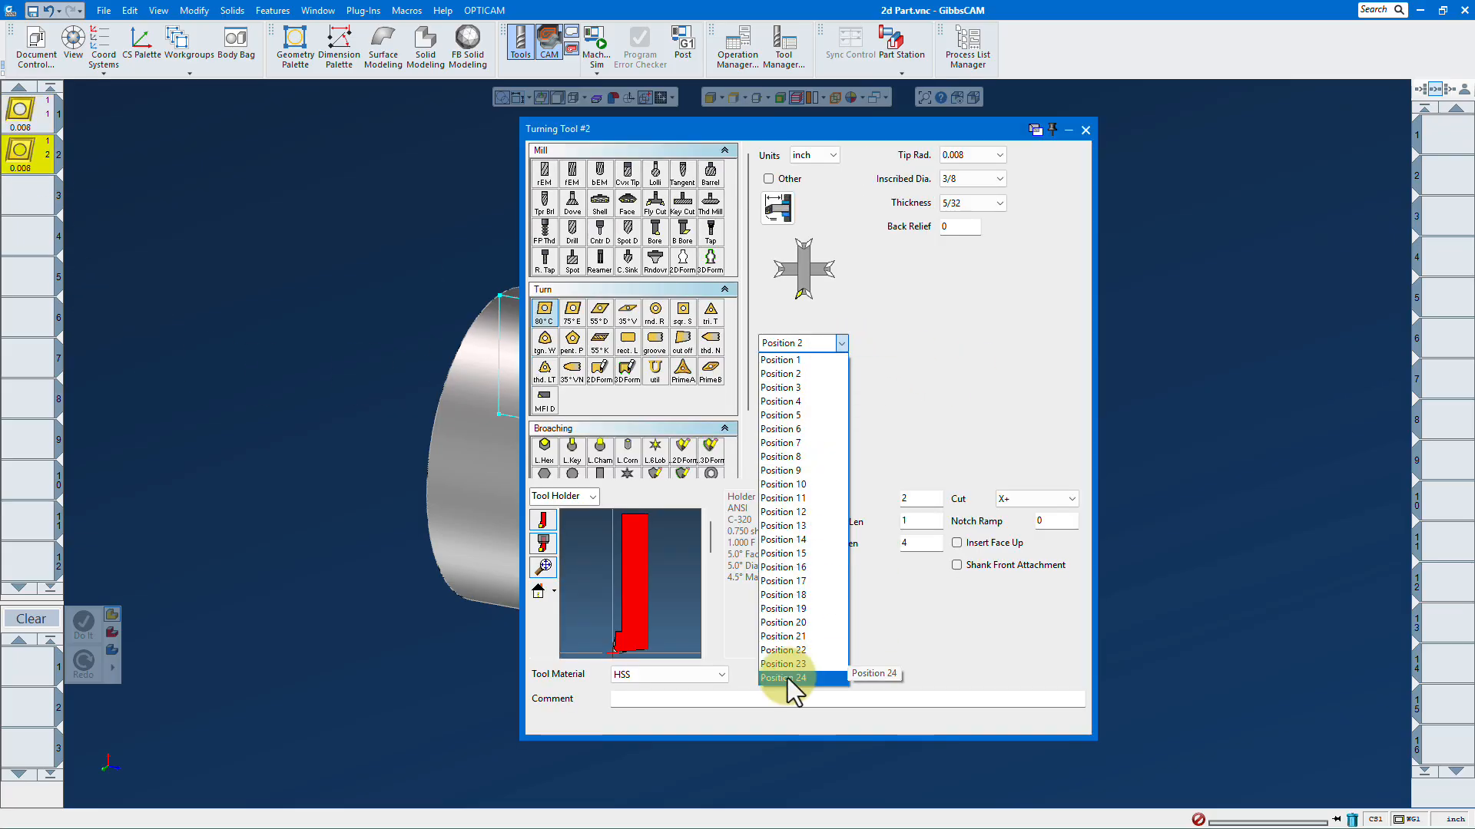
click(786, 679)
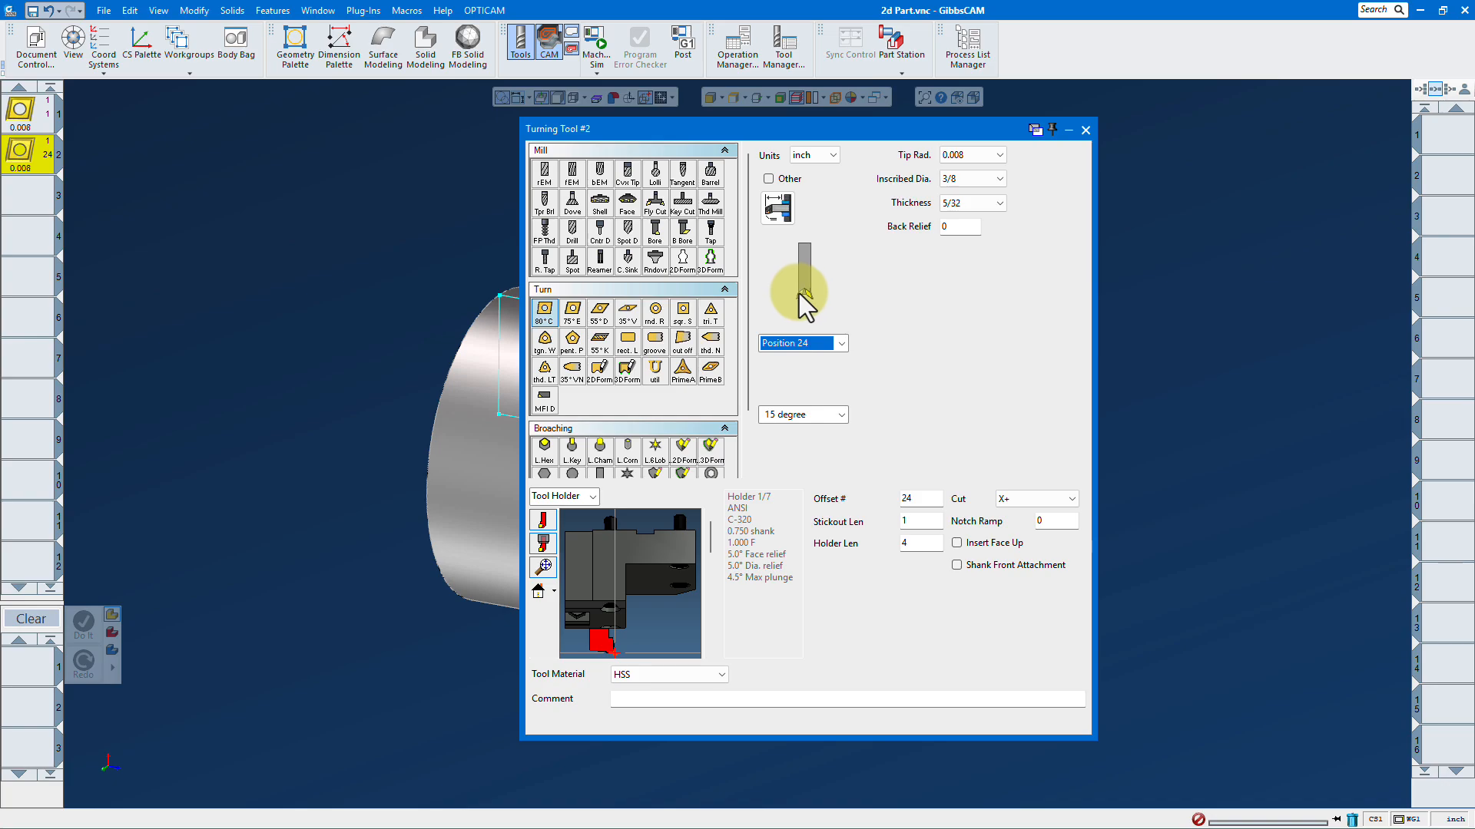
middle_drag(655, 618, 622, 561)
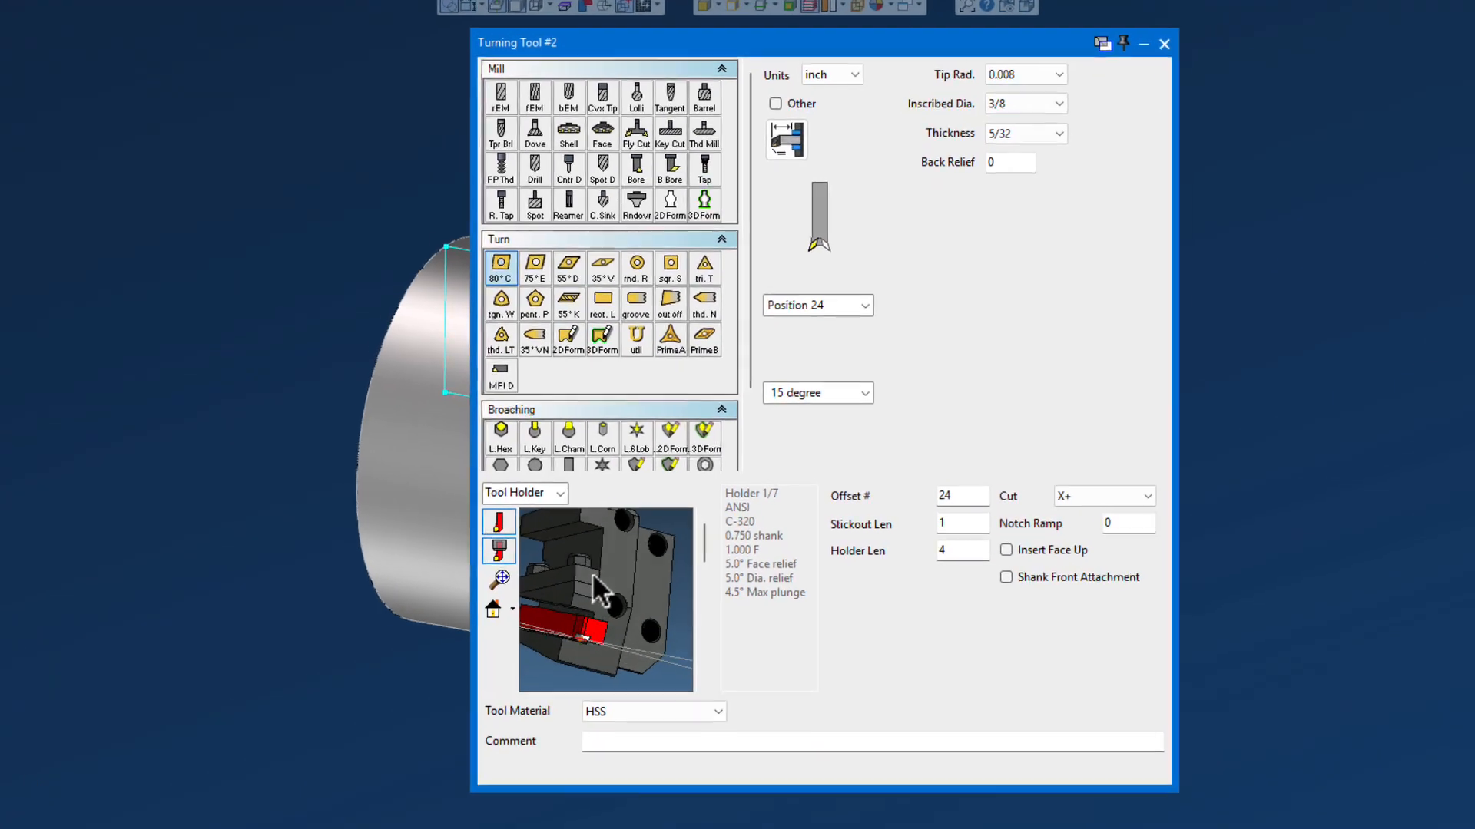
scroll(598, 584, down, 3)
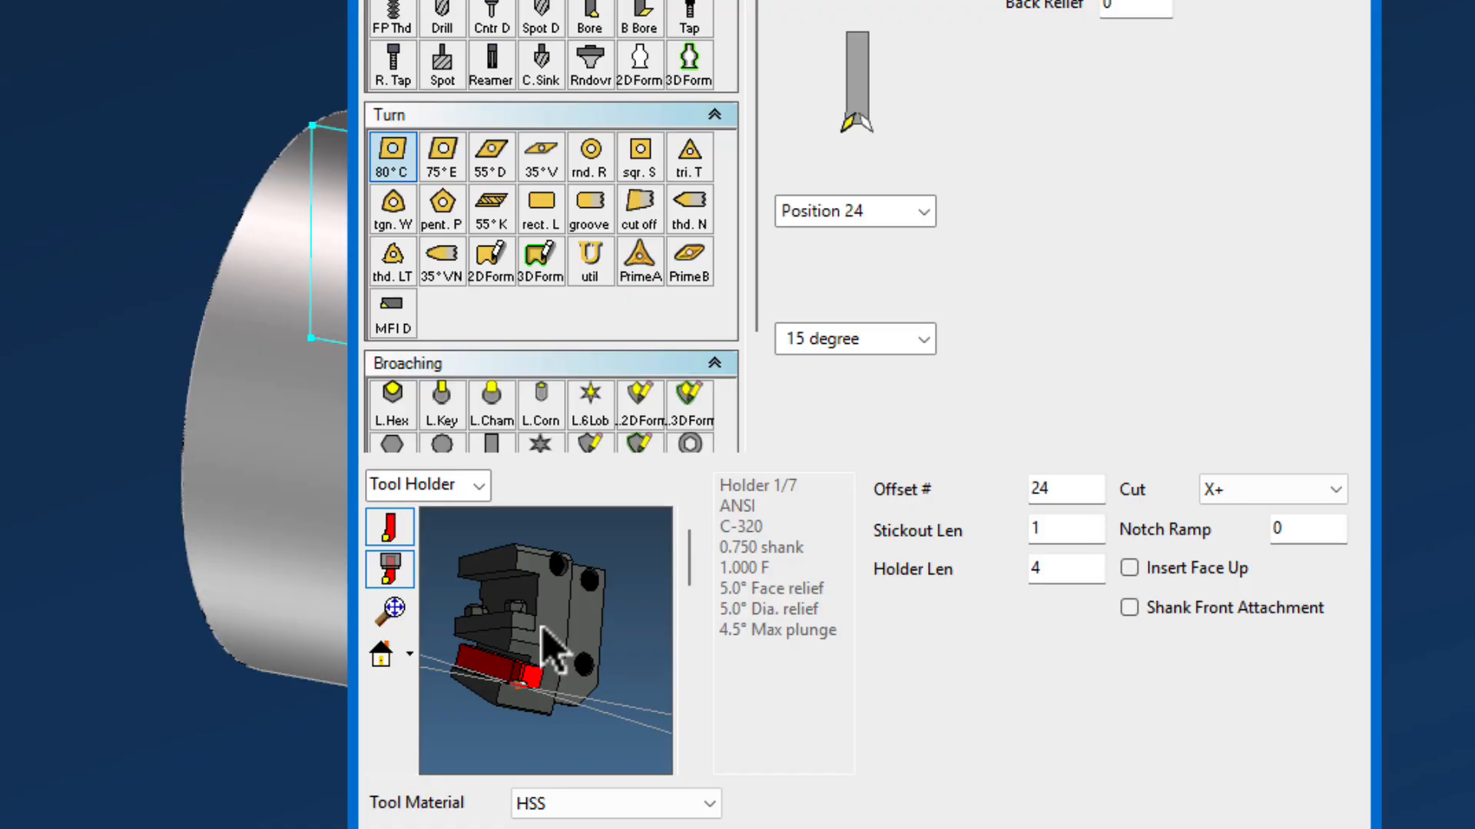
scroll(552, 615, up, 1)
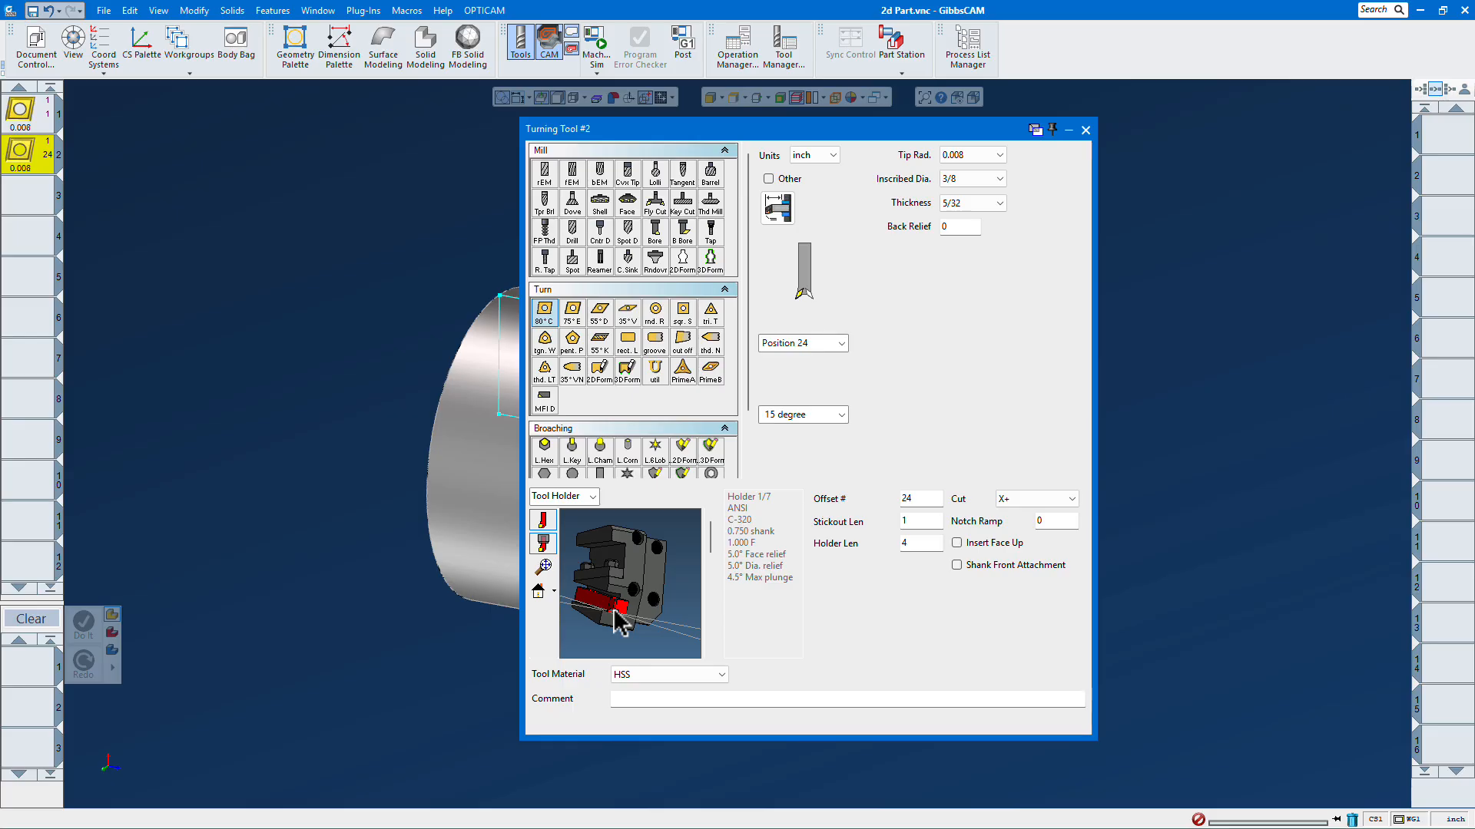
click(1085, 129)
Create an OD roughing operation with tool #1 along the outer profile from the front-end chamfer to the largest diameter's chamfer.
drag(47, 119, 26, 664)
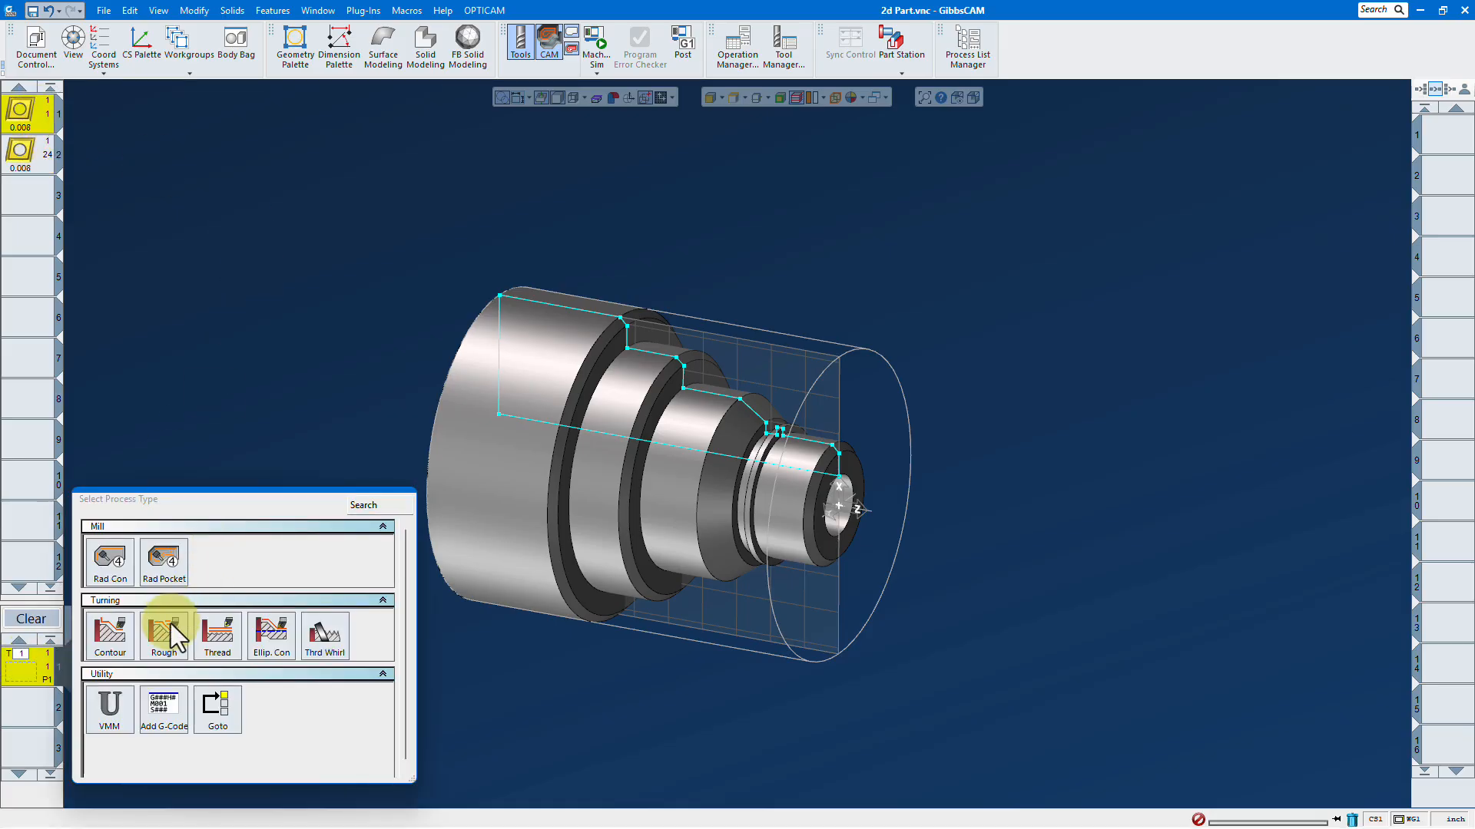
click(165, 634)
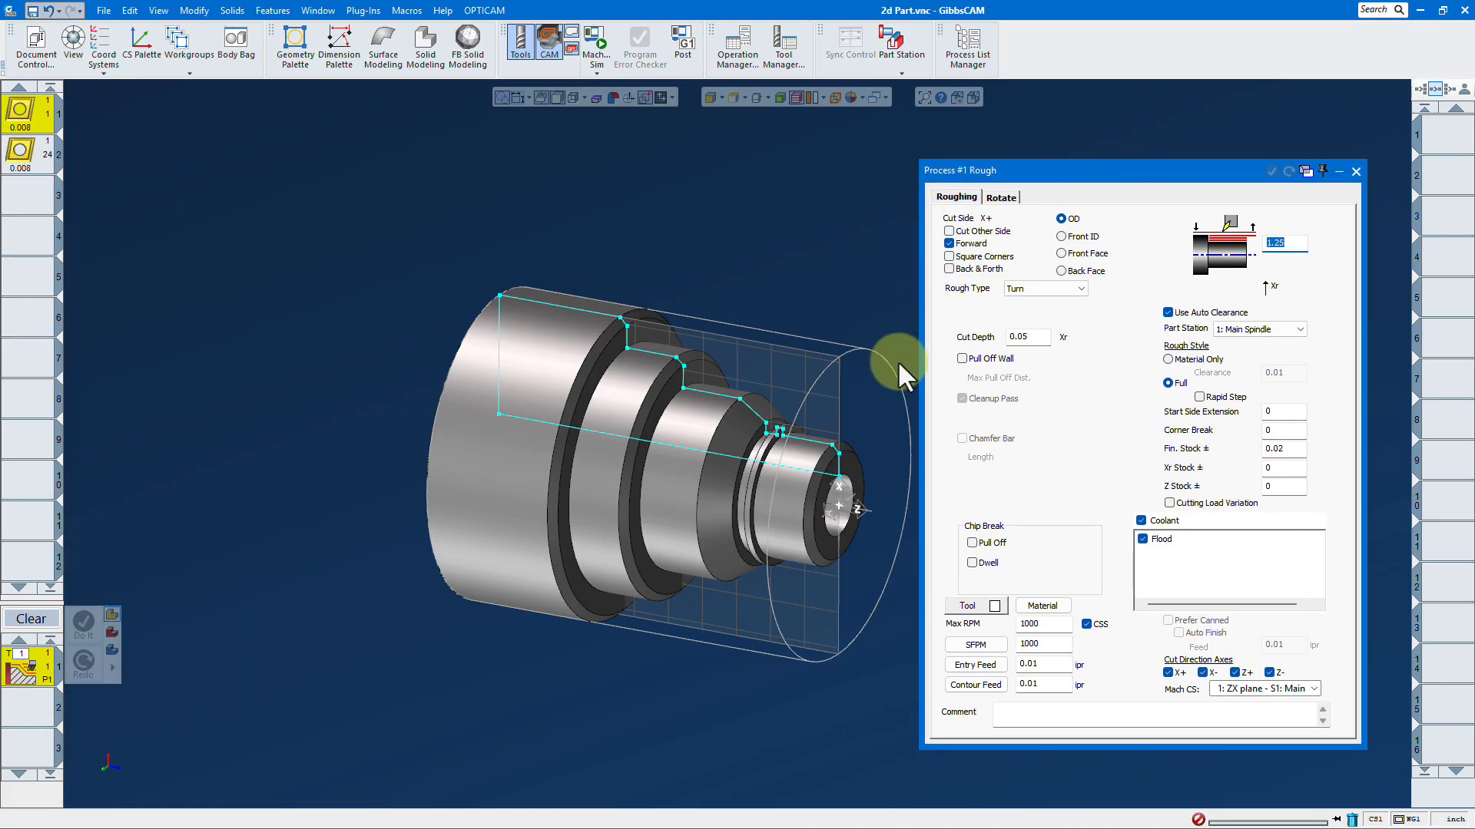
click(806, 483)
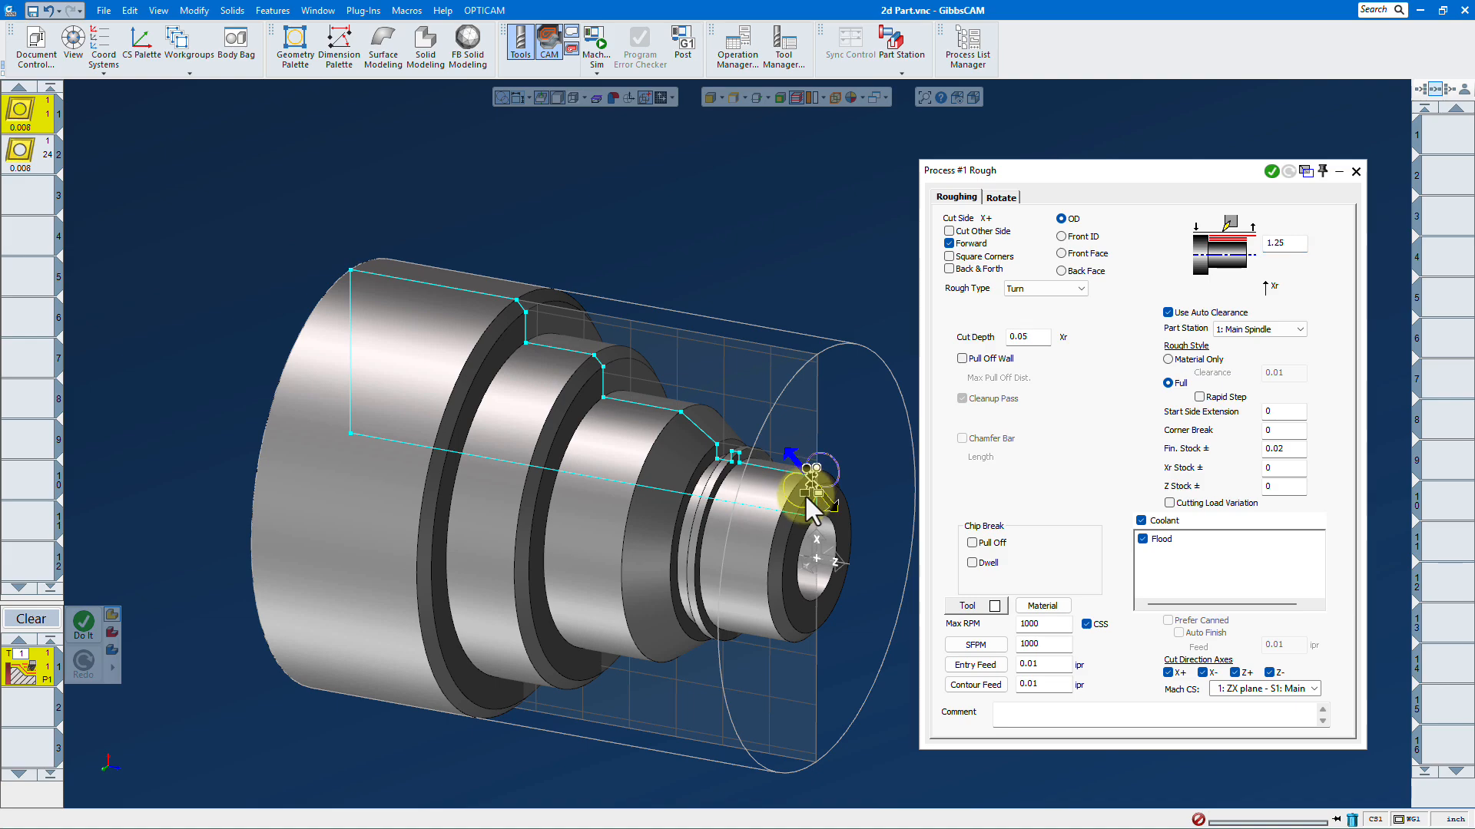
click(515, 297)
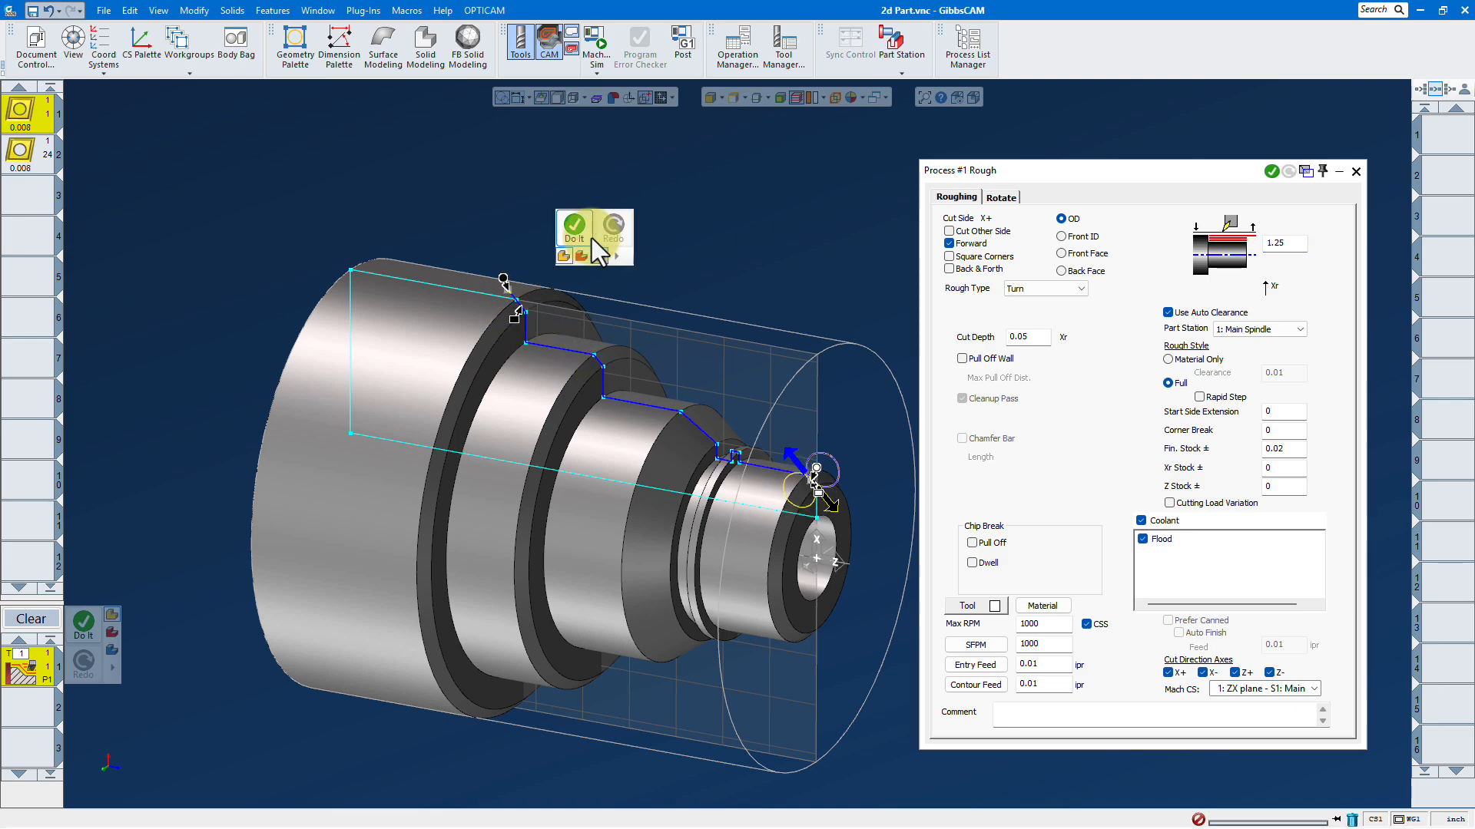
click(592, 238)
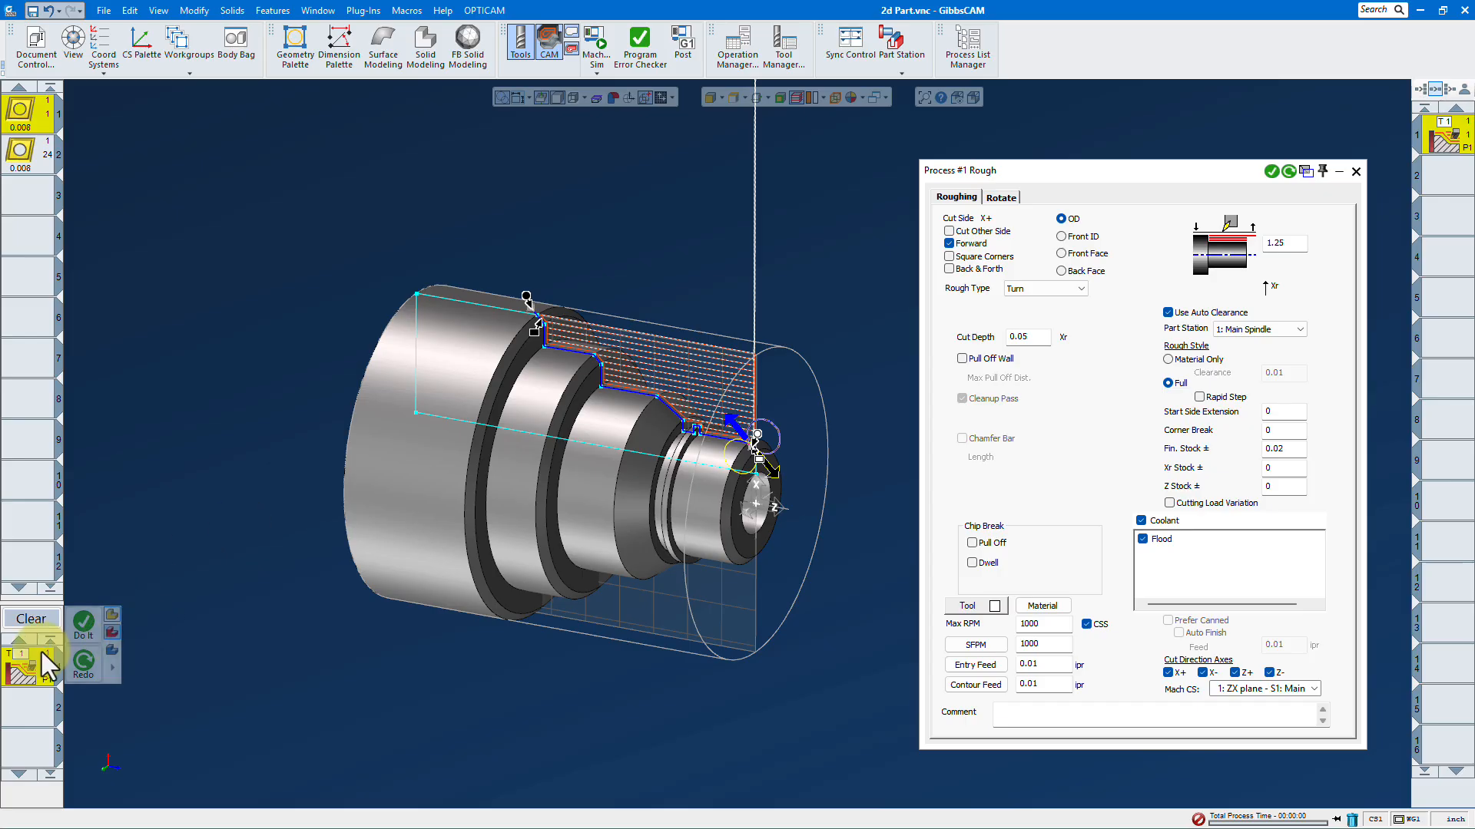
Create an OD Contour operation with tool #2 on the same outer profile and close the process definition.
drag(23, 152, 38, 668)
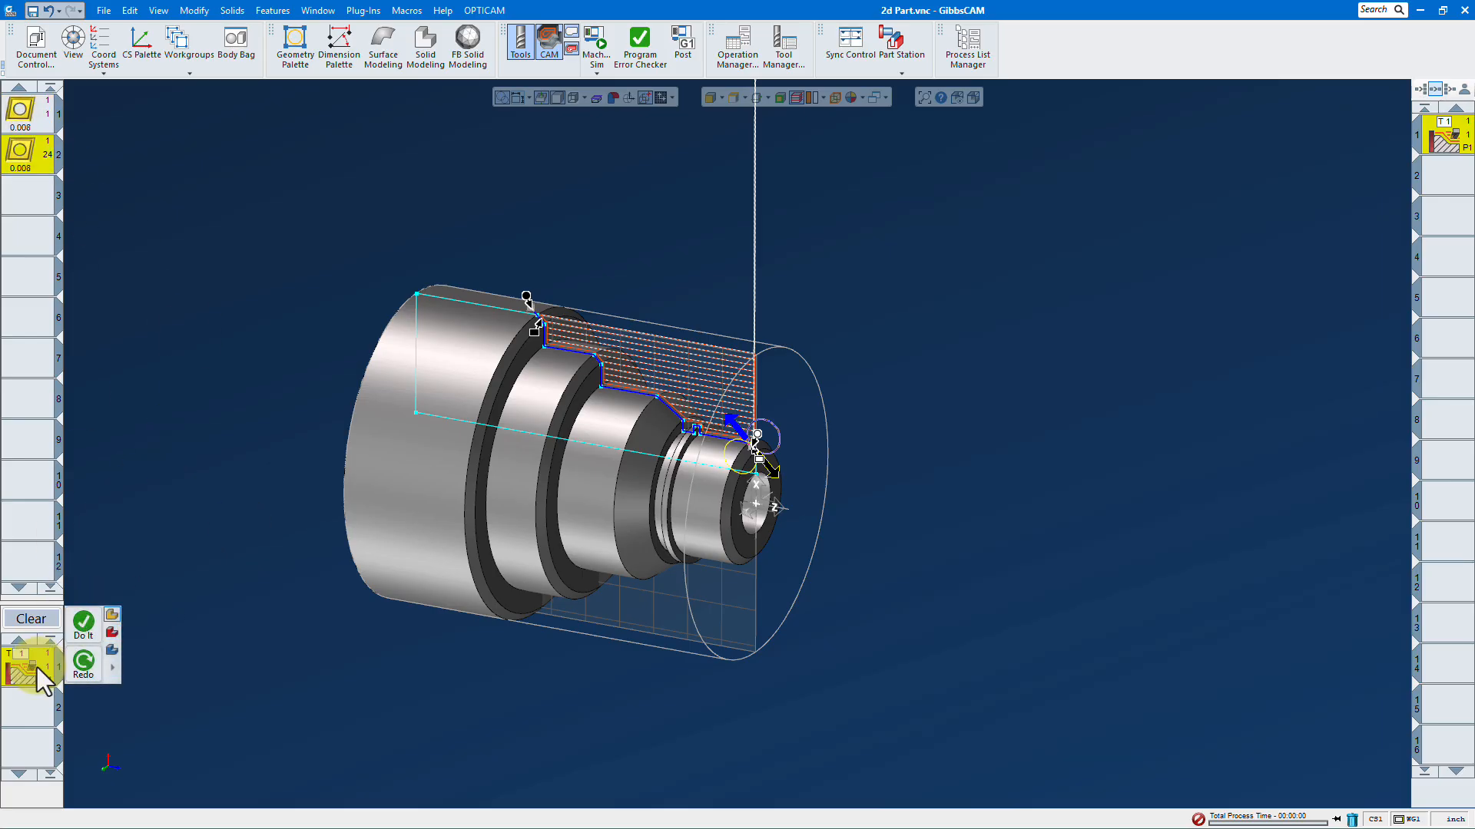
right_click(37, 667)
click(36, 663)
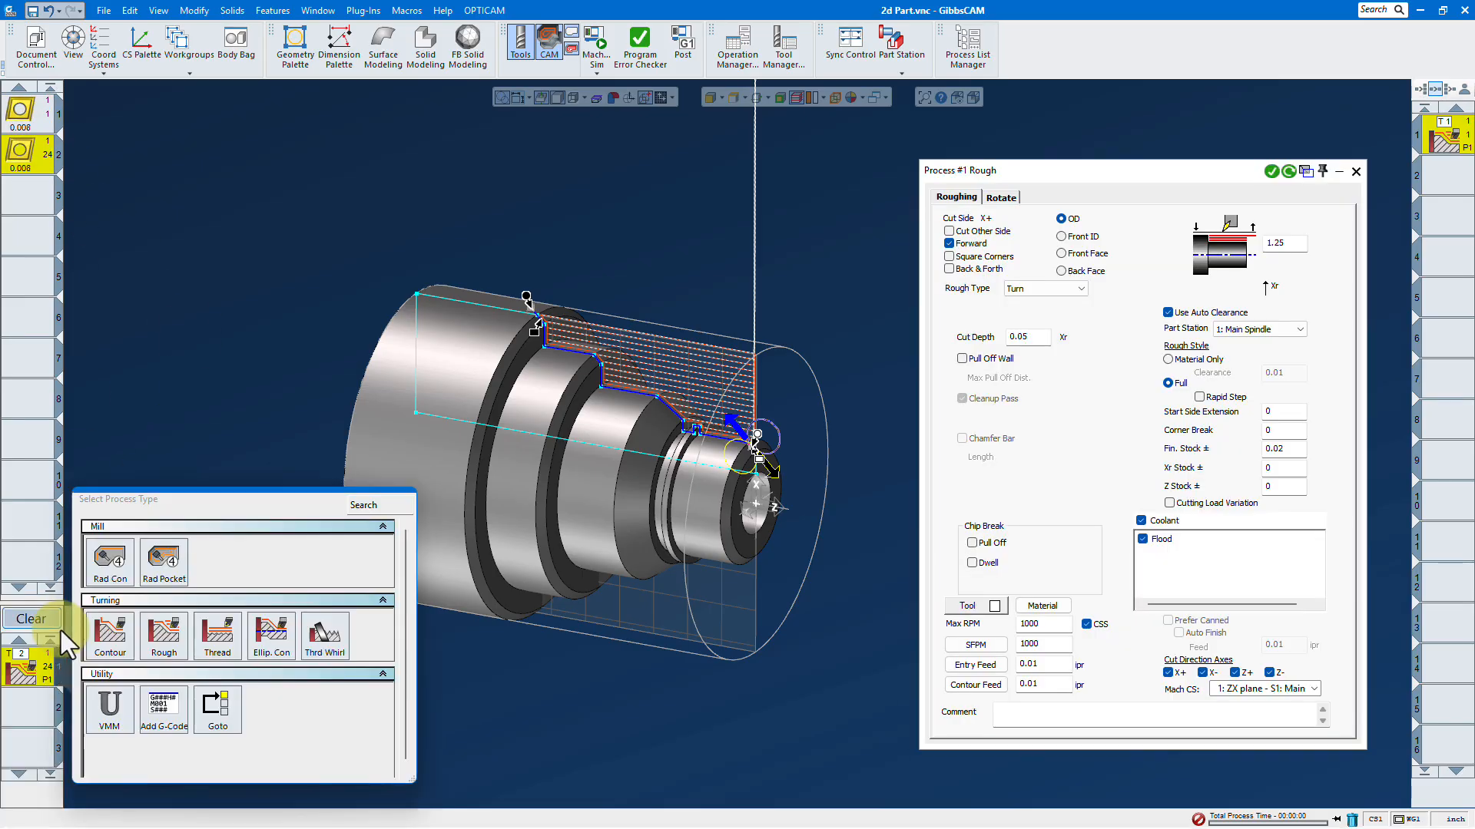
click(102, 657)
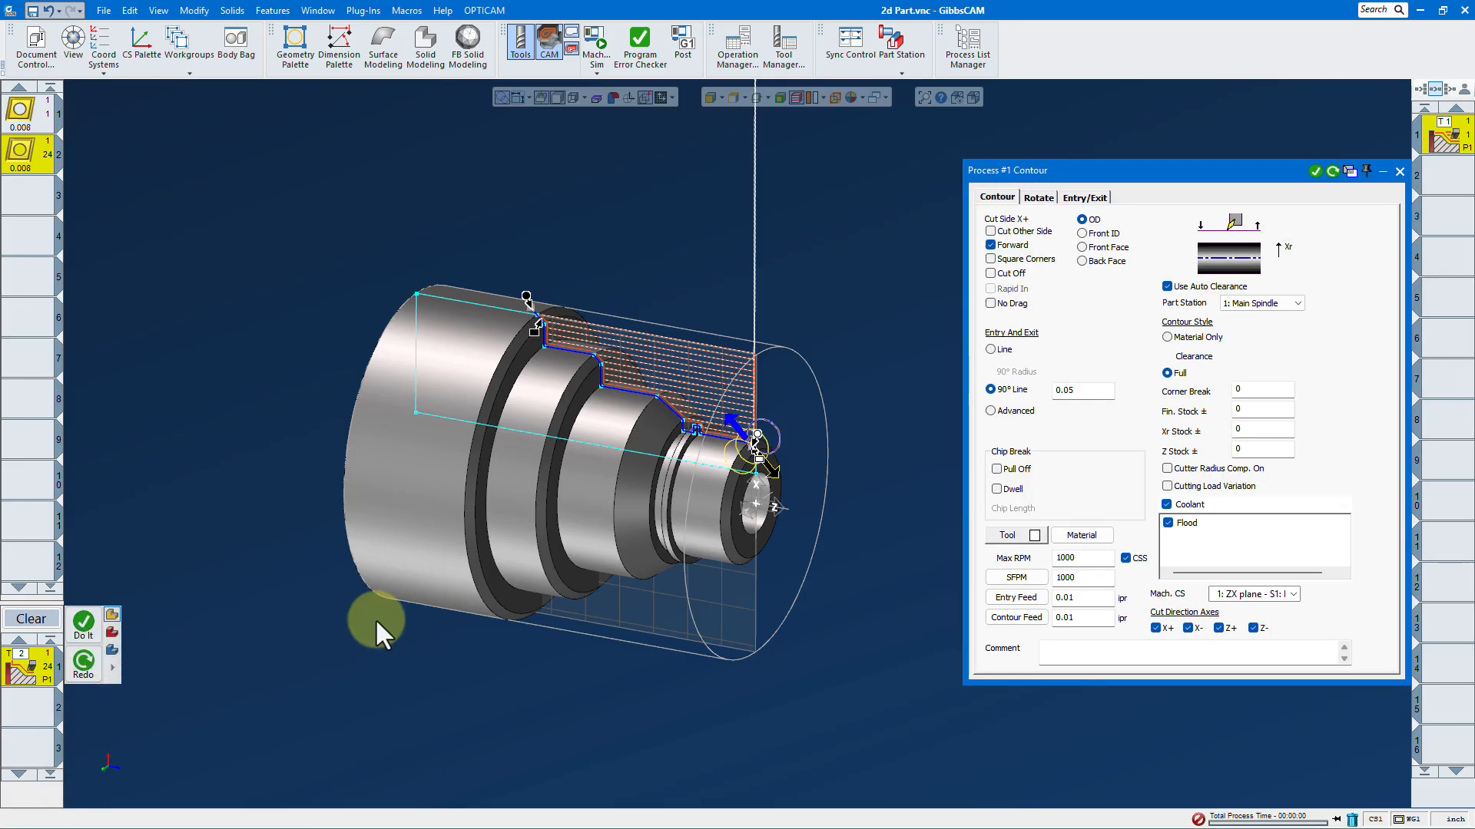
click(1316, 172)
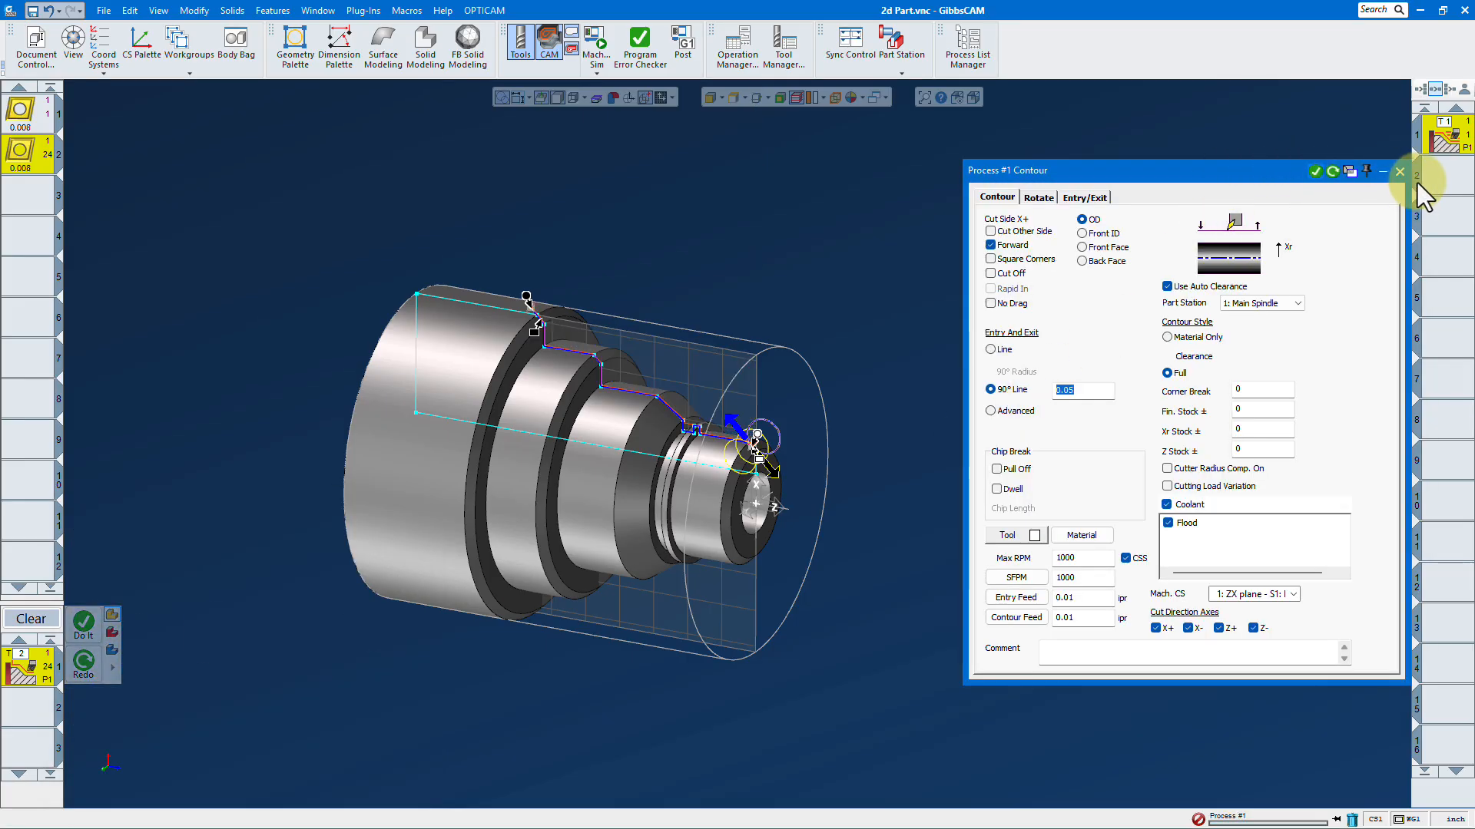
click(1400, 172)
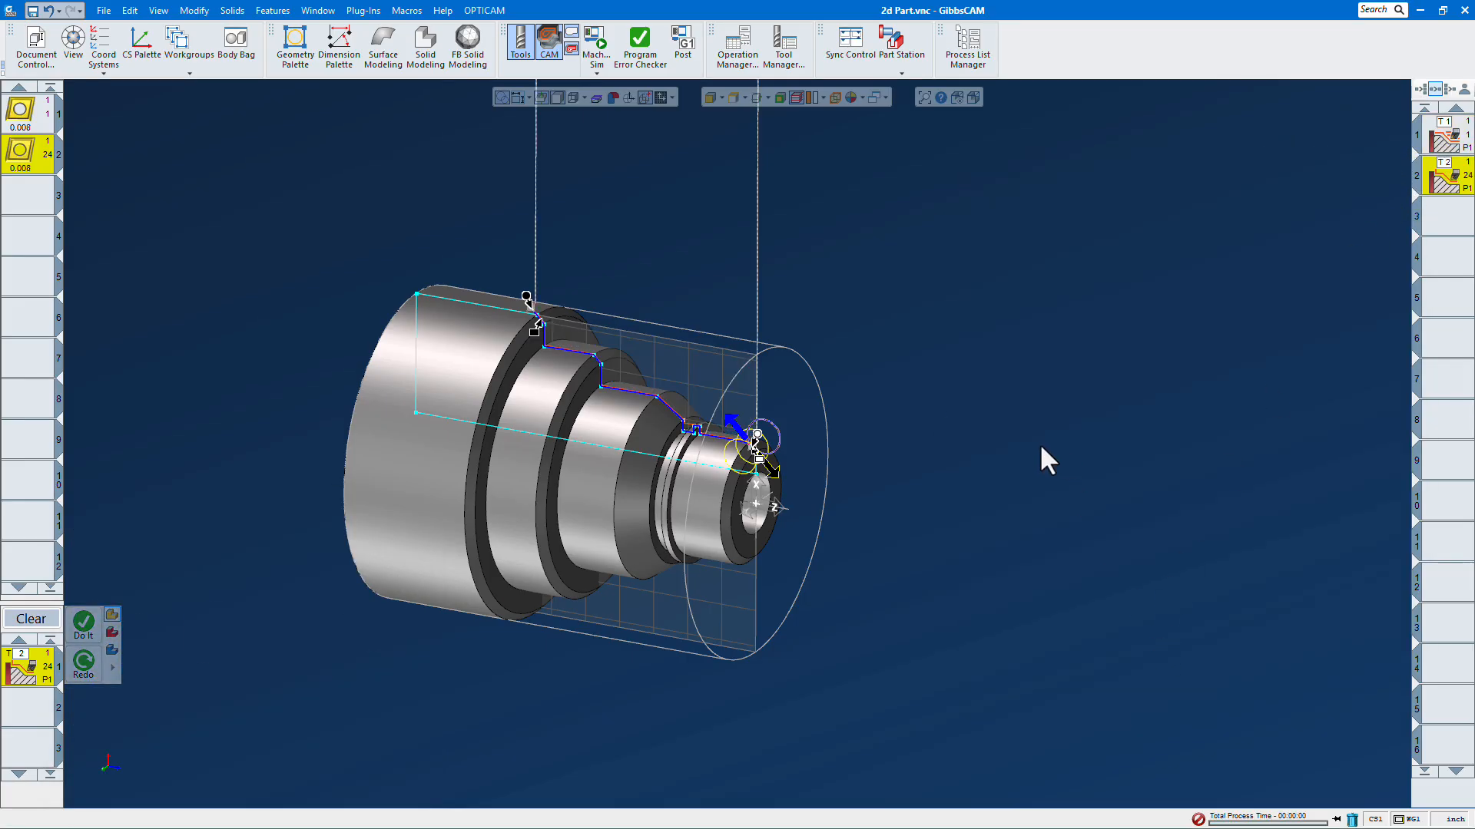
Open Machine Sim for the roughing and contour operations and start playback.
scroll(880, 427, down, 3)
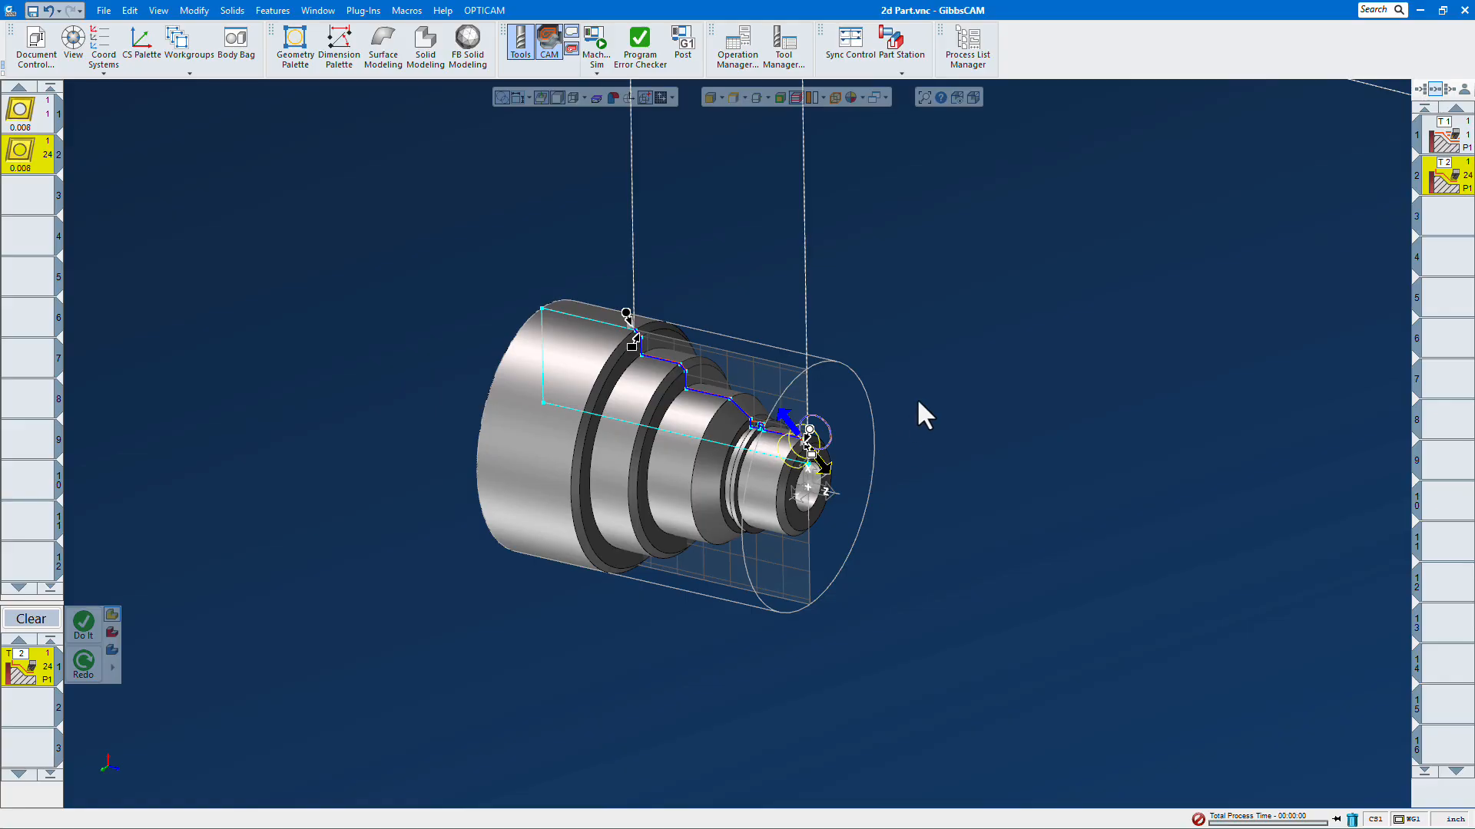
scroll(585, 461, down, 5)
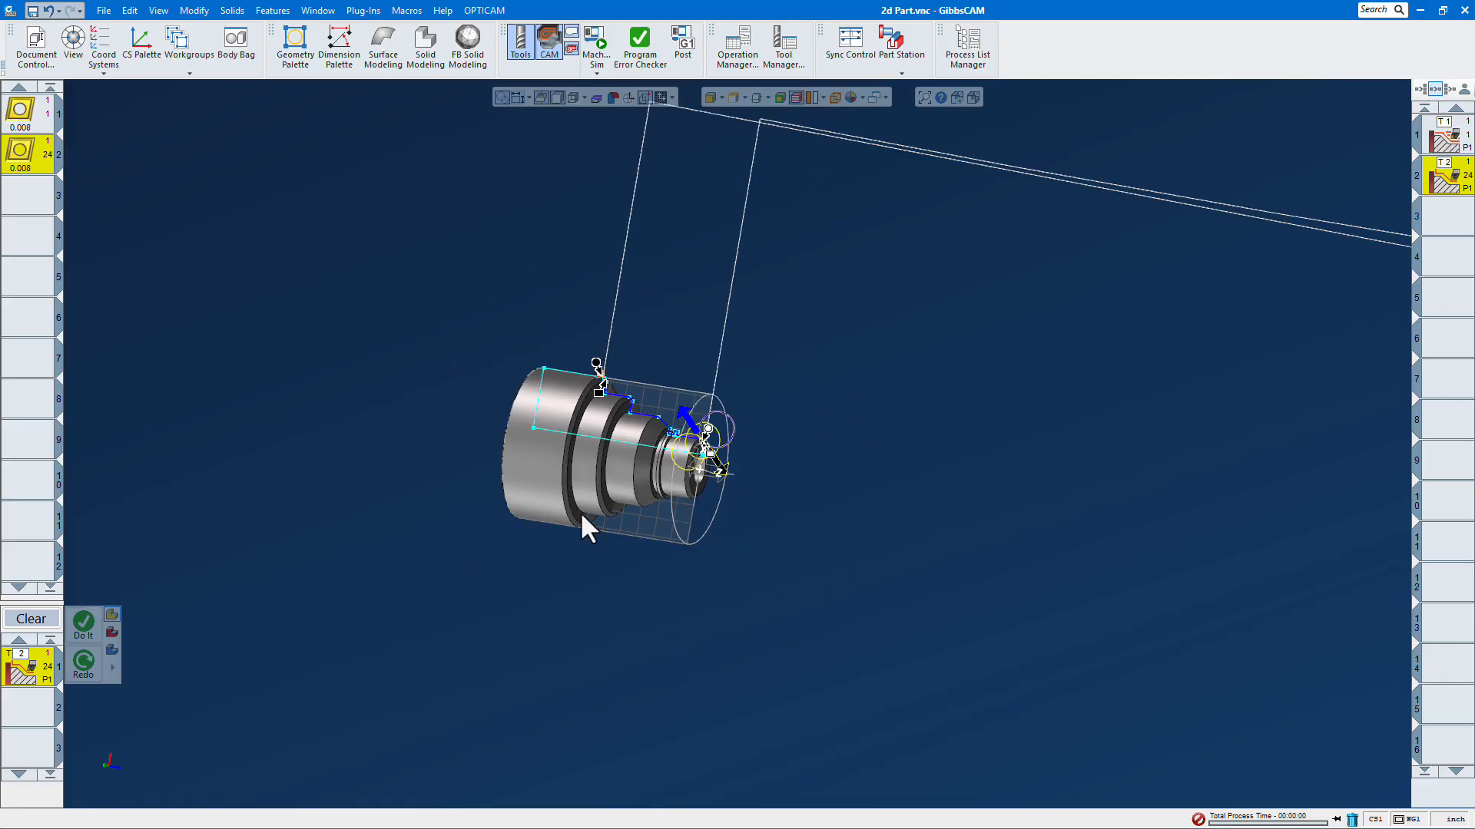
click(594, 40)
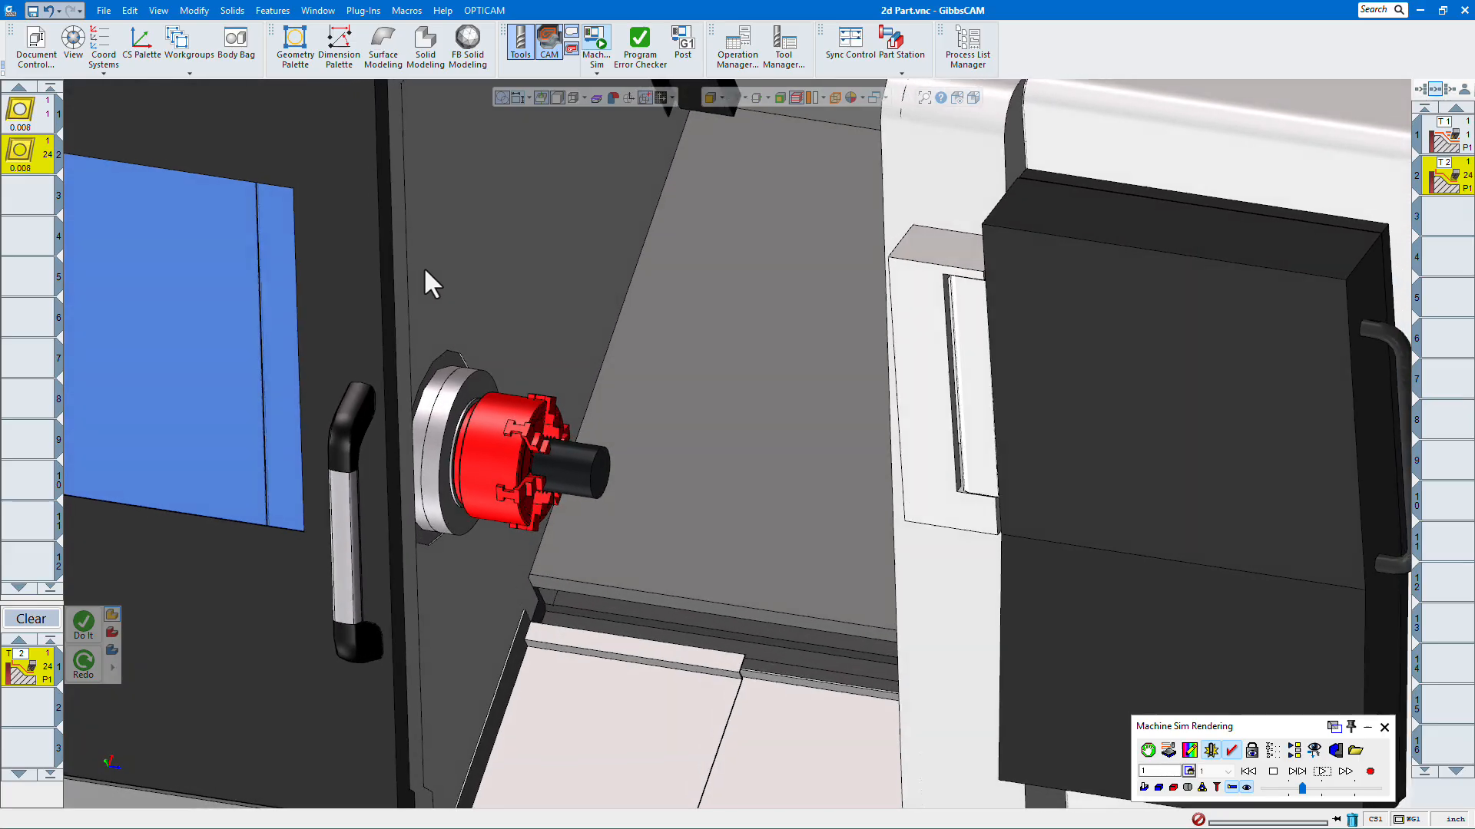
click(1321, 771)
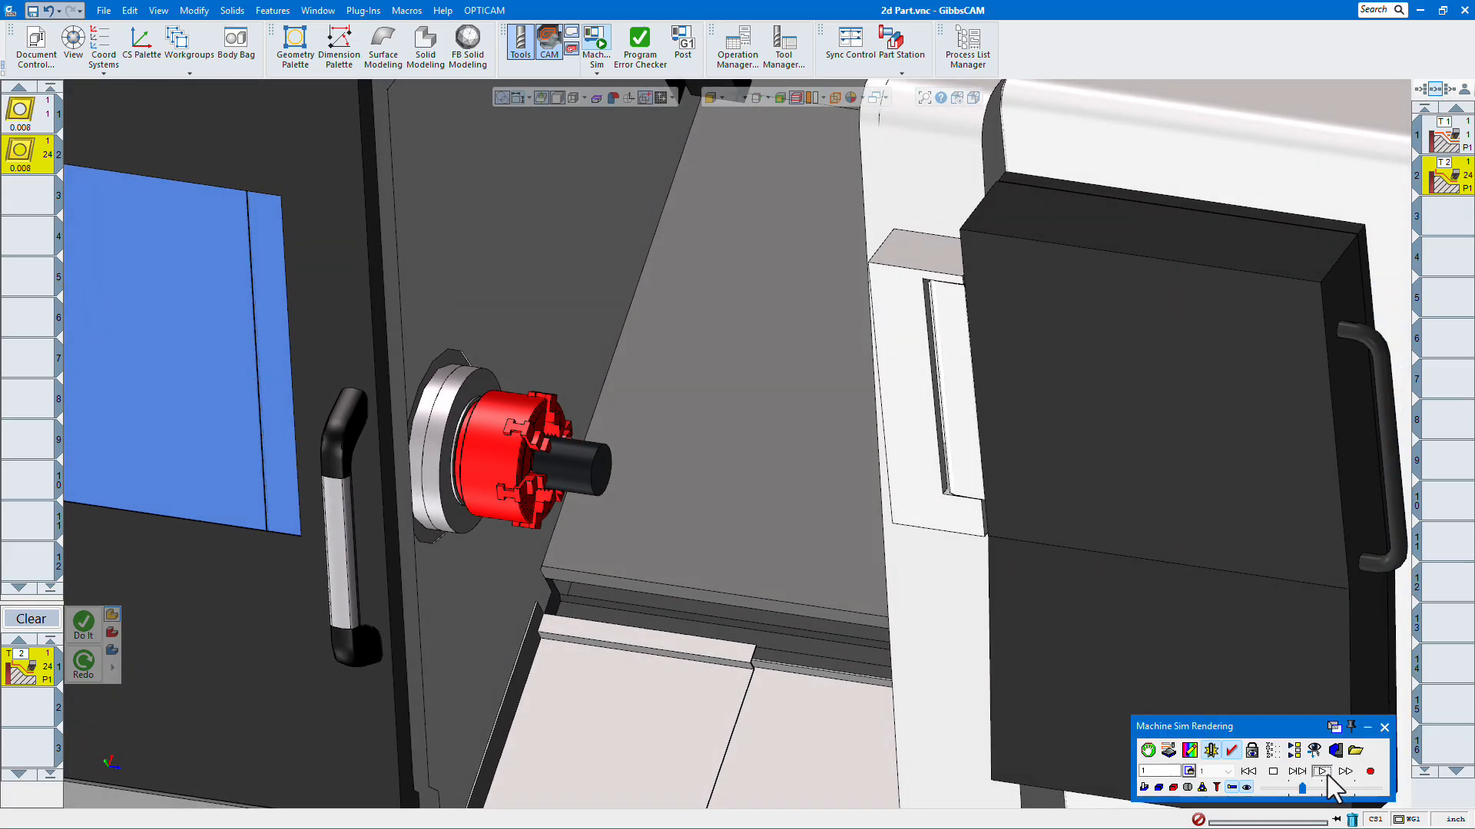